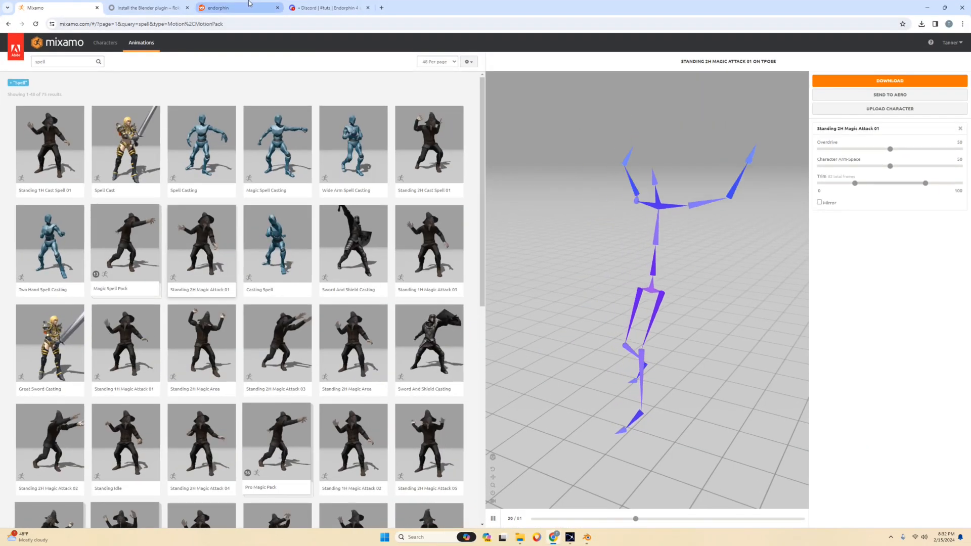
# Switch to Blender, start a new General scene, and delete the default cube, camera and light.
pyautogui.click(243, 8)
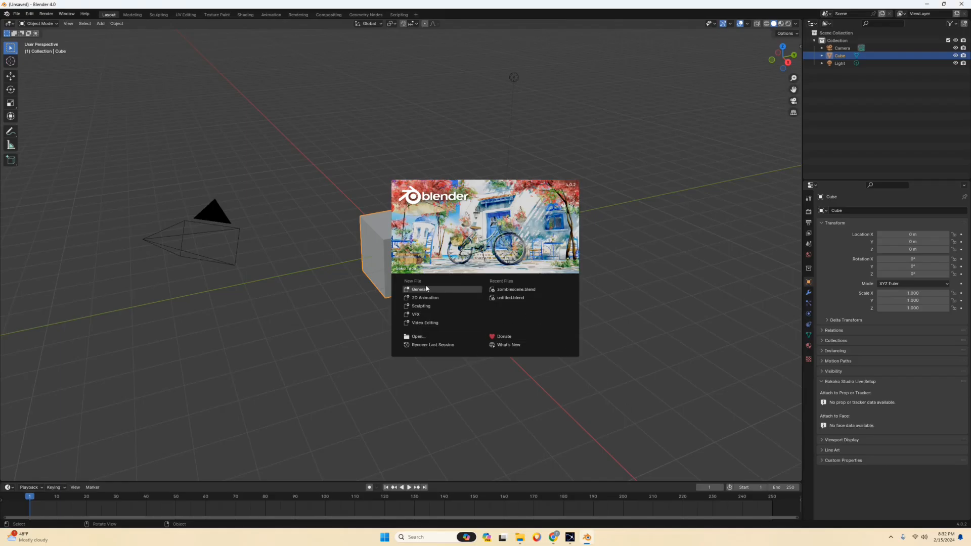
pyautogui.click(444, 291)
pyautogui.moveTo(477, 219); pyautogui.dragTo(469, 244, button='middle')
pyautogui.press('x')
pyautogui.click(468, 220)
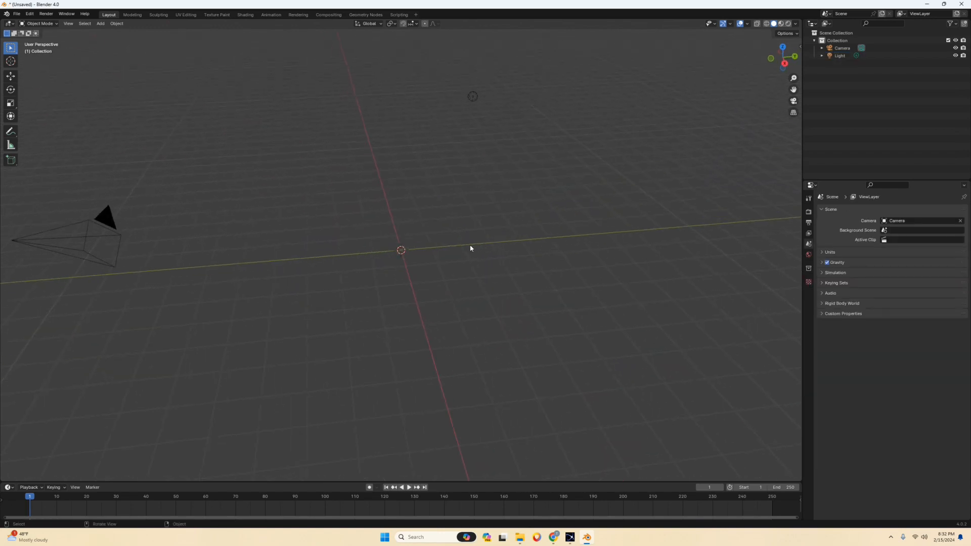
pyautogui.press('a')
pyautogui.press('x')
pyautogui.click(430, 253)
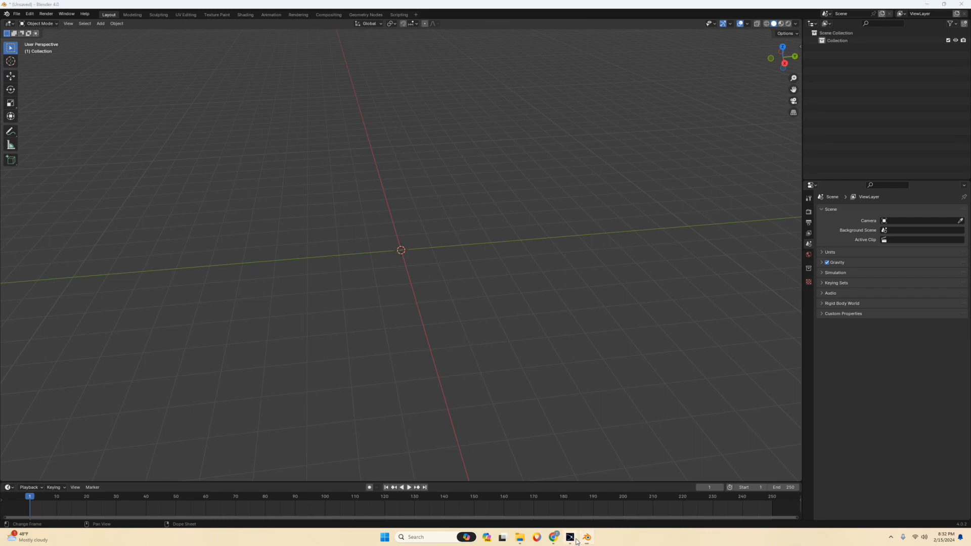
# Switch to endorphin and examine the first character and its imported magic attack animation around the opening frames.
pyautogui.click(570, 537)
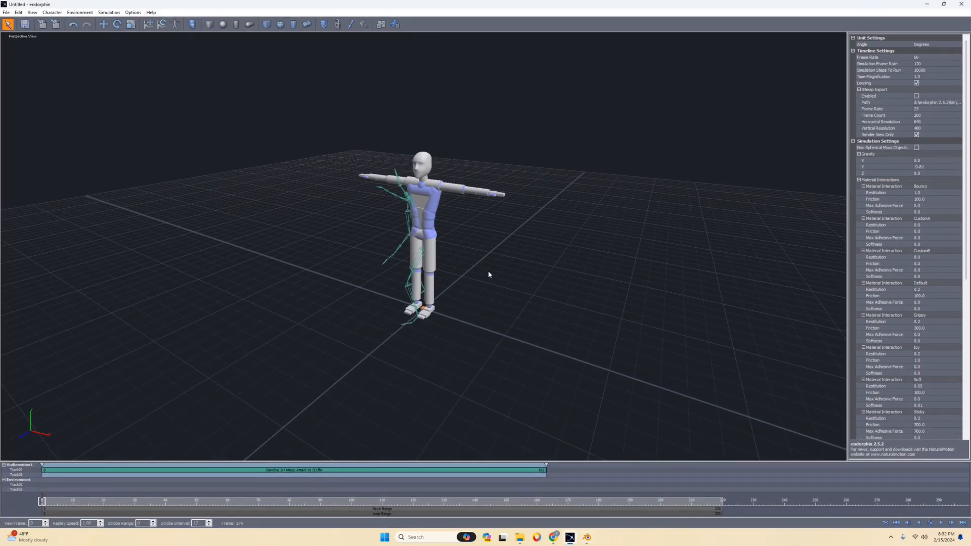
pyautogui.click(62, 505)
pyautogui.moveTo(69, 505); pyautogui.dragTo(31, 506)
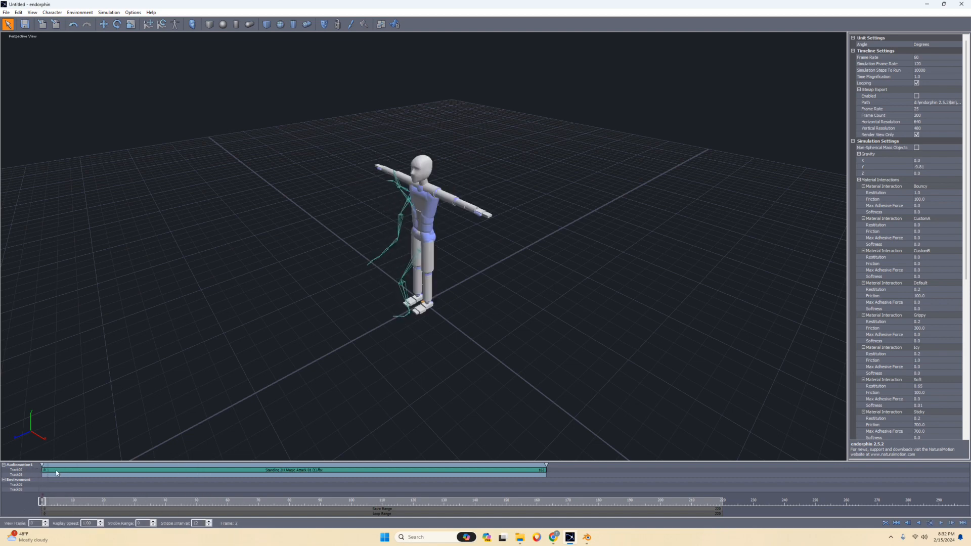
pyautogui.moveTo(342, 283); pyautogui.dragTo(363, 300, button='middle')
pyautogui.click(405, 255)
pyautogui.moveTo(44, 505); pyautogui.dragTo(40, 504)
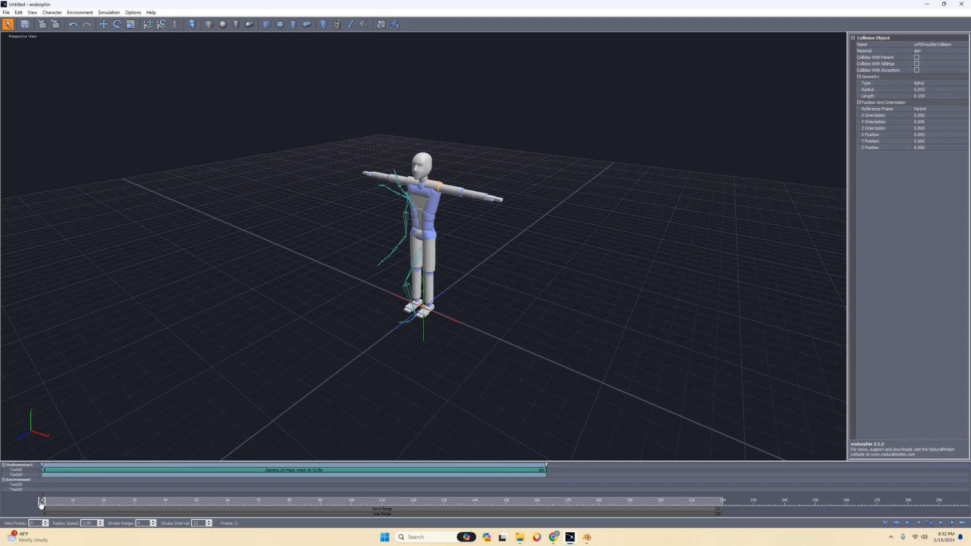
pyautogui.moveTo(41, 503); pyautogui.dragTo(38, 502)
pyautogui.moveTo(482, 225); pyautogui.dragTo(480, 231, button='middle')
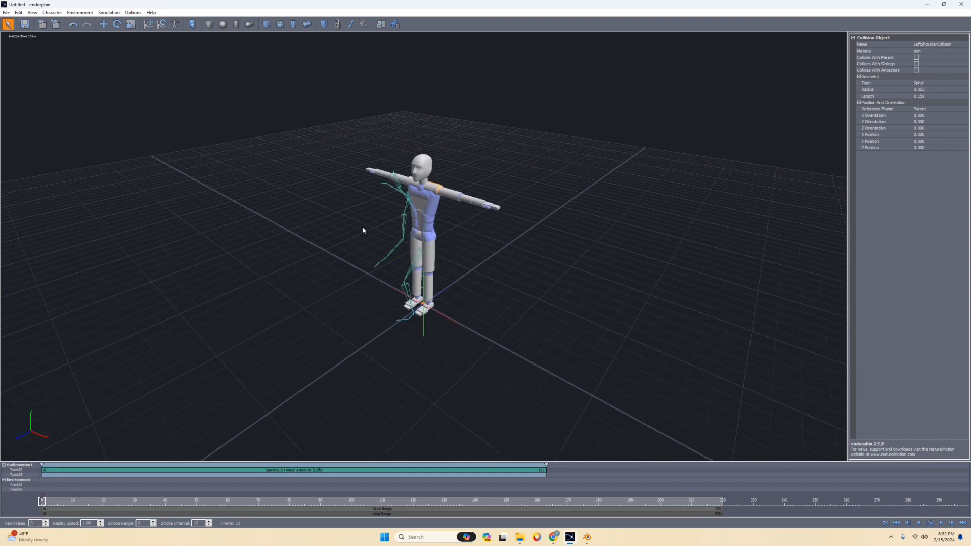
pyautogui.moveTo(363, 228); pyautogui.dragTo(306, 286, button='middle')
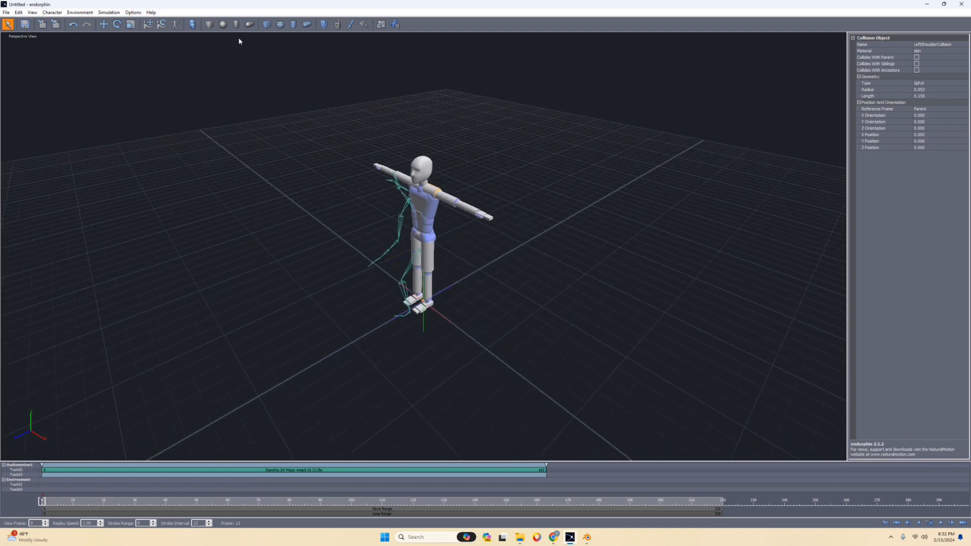
# Add a second Audiomotion1 simulation character to the scene without a reference character.
pyautogui.click(192, 26)
pyautogui.click(433, 220)
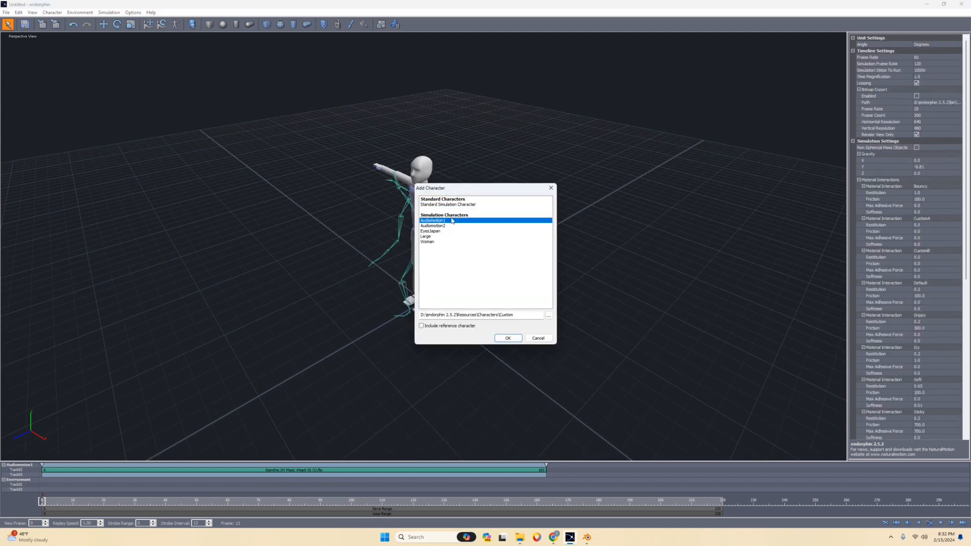
pyautogui.click(508, 339)
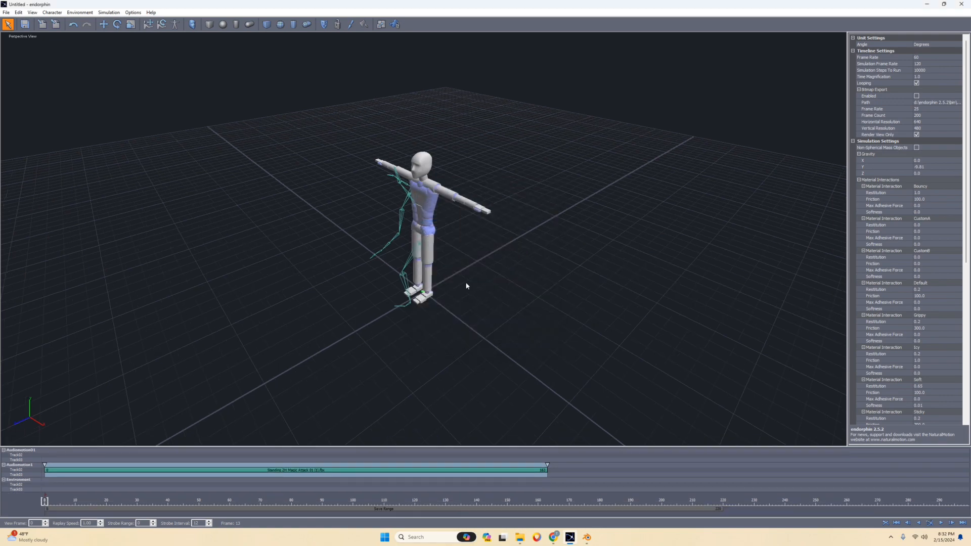
pyautogui.scroll(-3, 395, 265)
pyautogui.scroll(3, 425, 247)
# Move the newly added character along the Z axis to about 1.94, in front of the casting character.
pyautogui.click(20, 450)
pyautogui.click(103, 24)
pyautogui.scroll(-2, 363, 297)
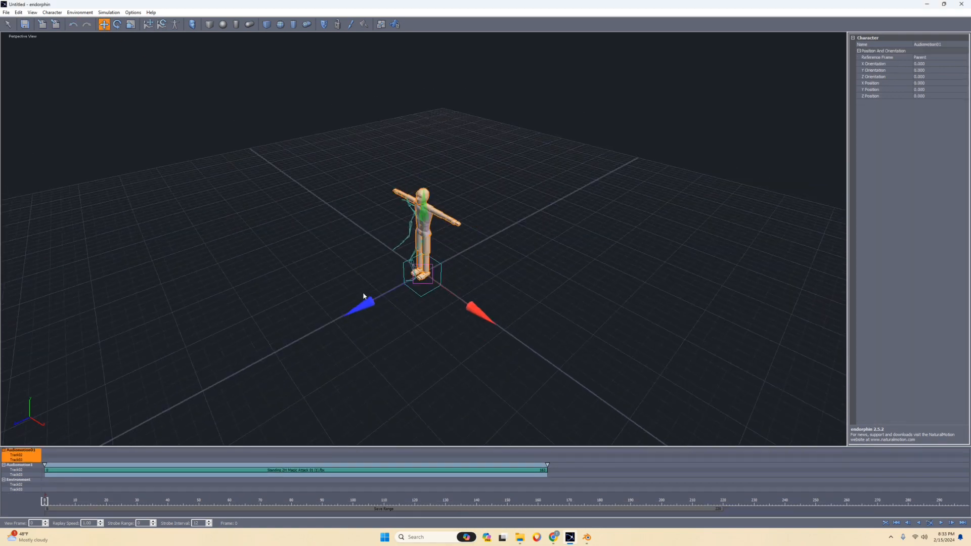
pyautogui.moveTo(363, 296); pyautogui.dragTo(249, 360)
pyautogui.moveTo(405, 234)
pyautogui.mouseDown(button='middle')
pyautogui.moveTo(451, 232)
pyautogui.moveTo(392, 228)
pyautogui.moveTo(405, 225)
pyautogui.mouseUp(button='middle')
pyautogui.scroll(2, 327, 215)
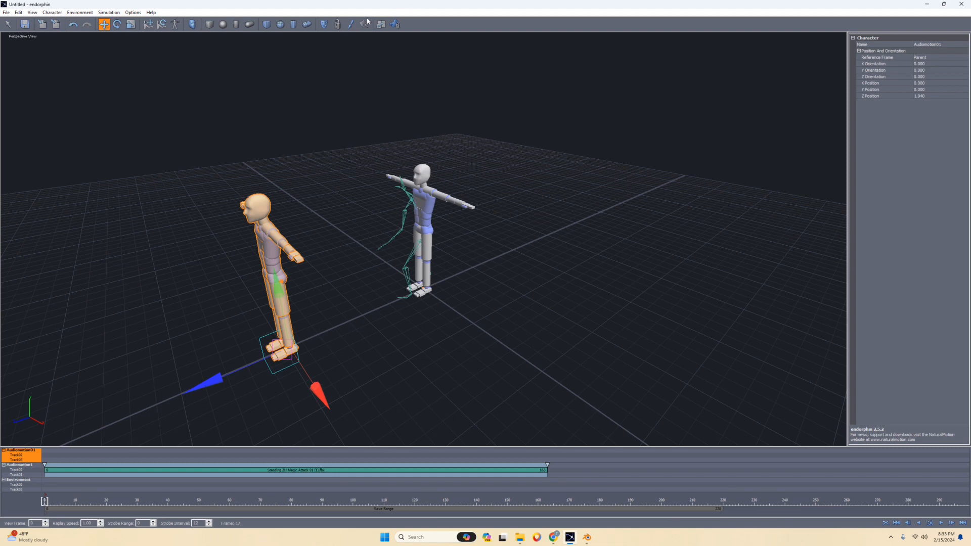
# Create a Balance 2.0 behaviour event for the second character and start it at frame 0.
pyautogui.click(341, 27)
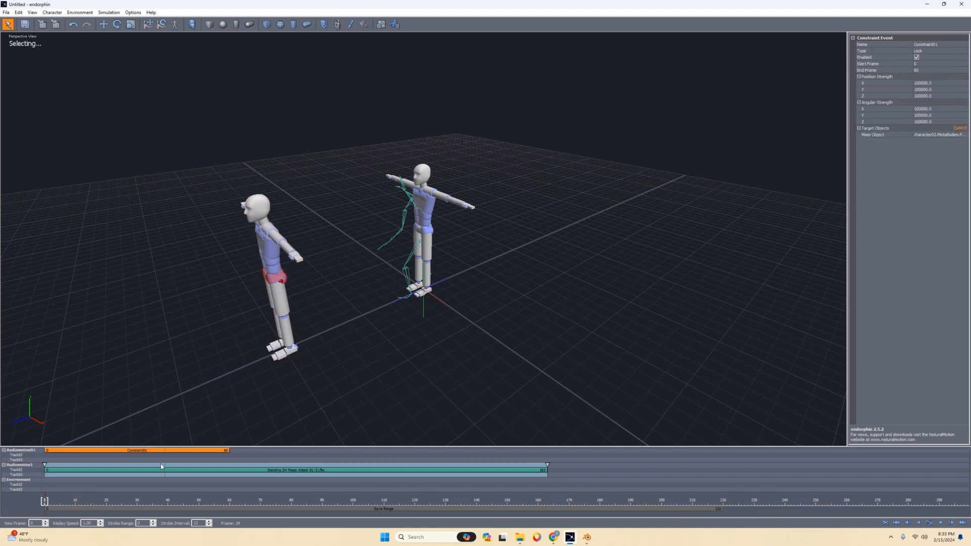
pyautogui.press('Delete')
pyautogui.rightClick(54, 452)
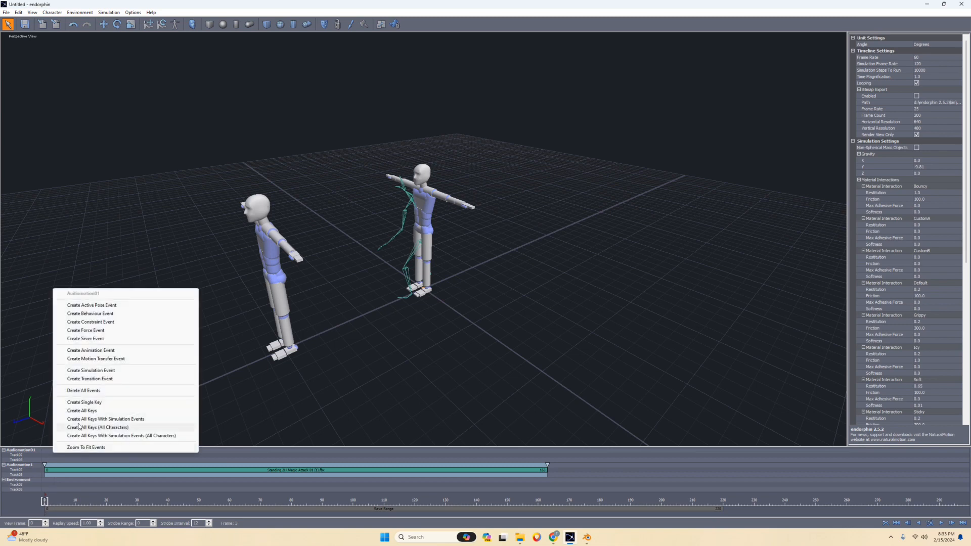
pyautogui.click(121, 313)
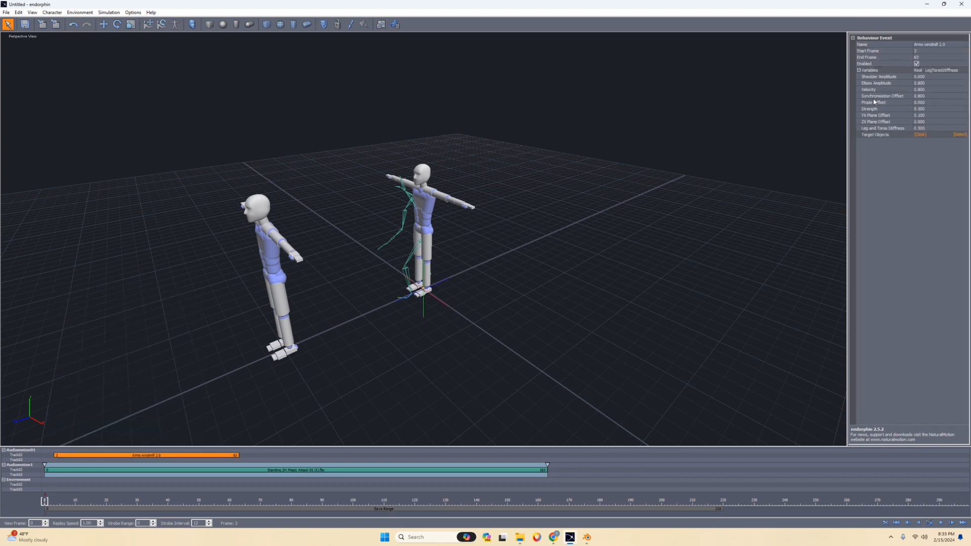
pyautogui.click(926, 45)
pyautogui.click(915, 75)
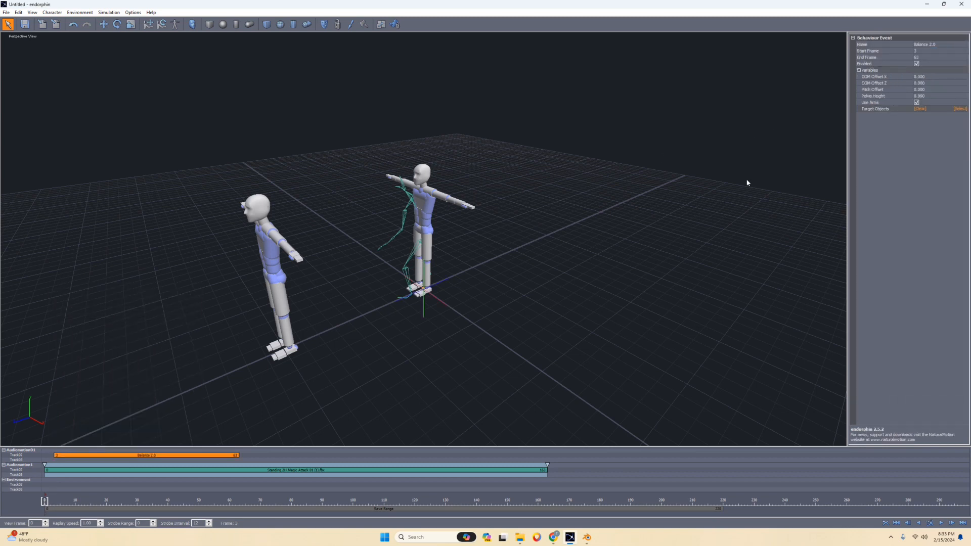
pyautogui.moveTo(172, 457); pyautogui.dragTo(124, 456)
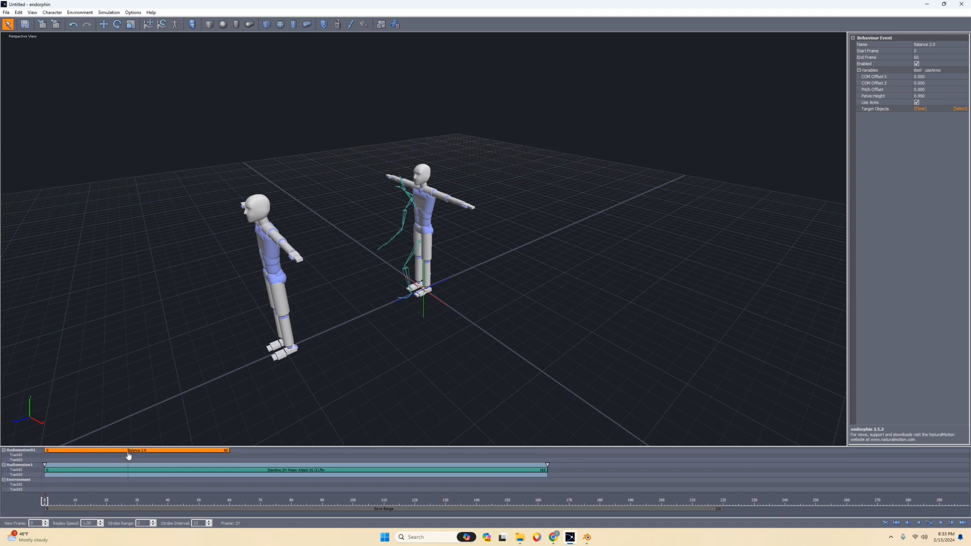
# Simulate the scene, review the casting motion, and extend the Balance event to the end of the magic attack clip.
pyautogui.press('space')
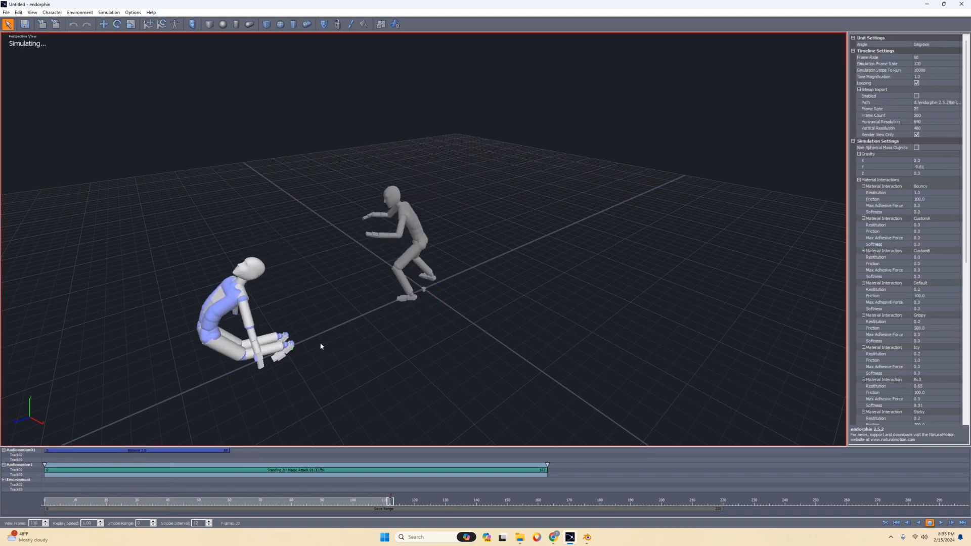
pyautogui.press('space')
pyautogui.moveTo(114, 502)
pyautogui.mouseDown()
pyautogui.moveTo(50, 503)
pyautogui.moveTo(288, 496)
pyautogui.moveTo(241, 460)
pyautogui.moveTo(268, 454)
pyautogui.mouseUp()
pyautogui.moveTo(267, 501); pyautogui.dragTo(264, 501)
pyautogui.moveTo(271, 452); pyautogui.dragTo(546, 443)
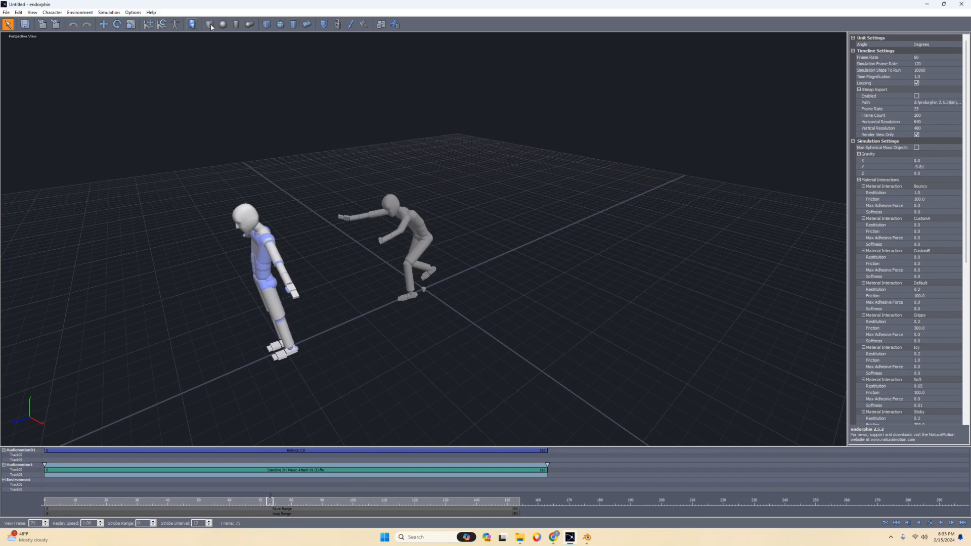
# Create a force event at frame 73 targeting the second character's head, neck and upper torso.
pyautogui.click(350, 25)
pyautogui.moveTo(348, 158); pyautogui.dragTo(287, 158, button='middle')
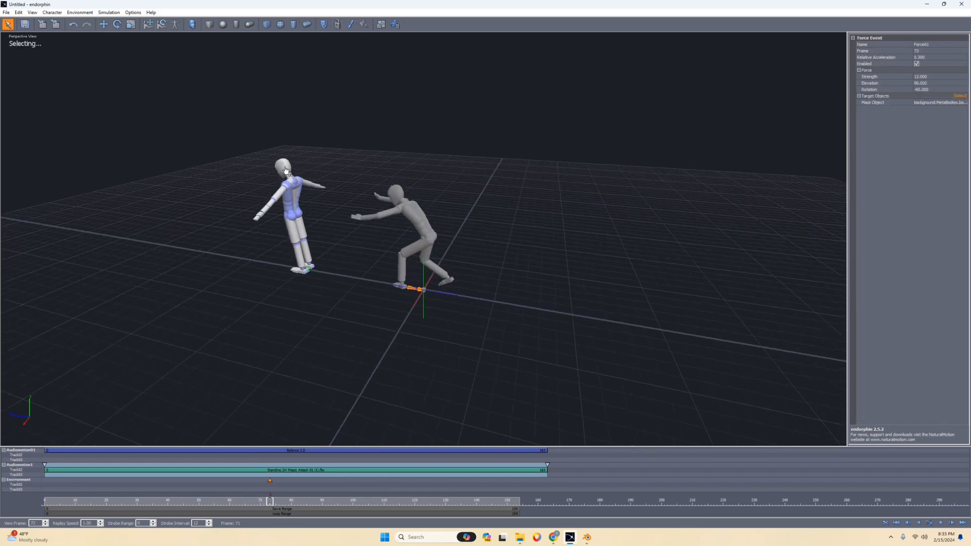
pyautogui.click(283, 166)
pyautogui.click(297, 196)
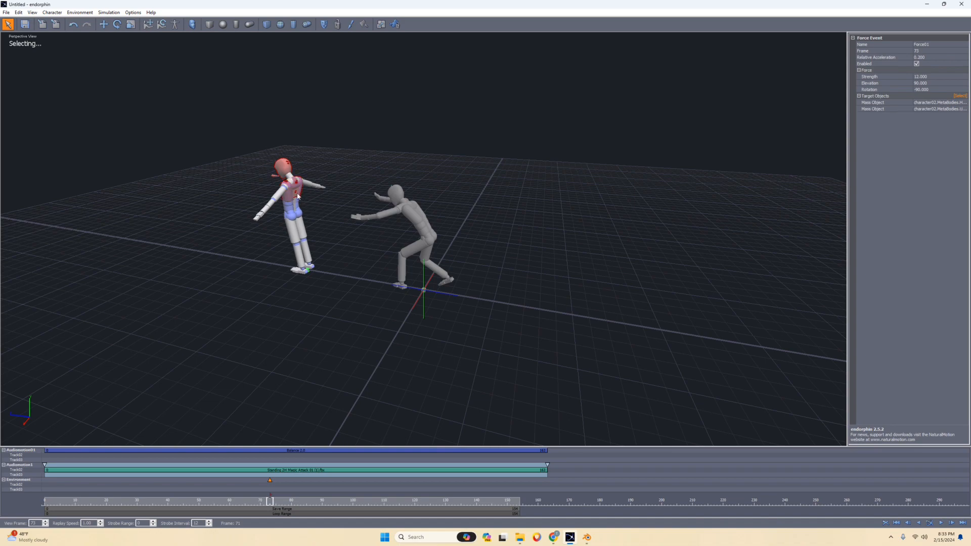
pyautogui.click(293, 180)
pyautogui.moveTo(292, 180); pyautogui.dragTo(188, 63, button='middle')
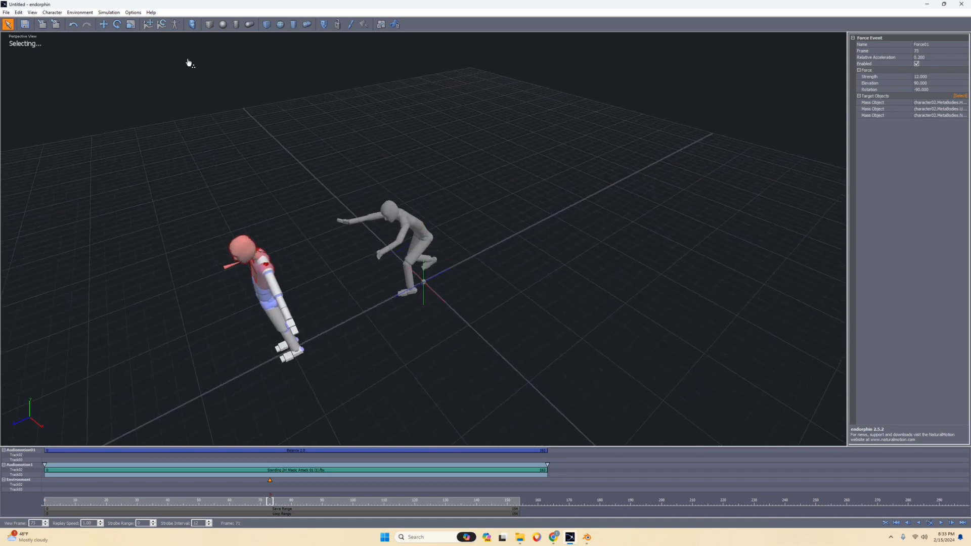
# Aim the force at the second character's upper body with strength about 17.2, elevation about 72 and rotation 90.
pyautogui.click(117, 24)
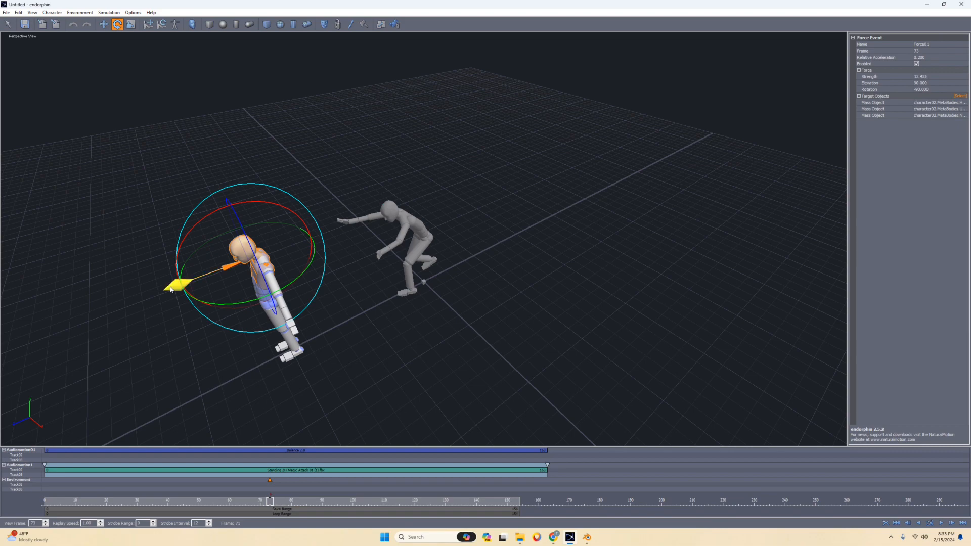
pyautogui.moveTo(172, 282); pyautogui.dragTo(158, 293)
pyautogui.moveTo(196, 225); pyautogui.dragTo(282, 303)
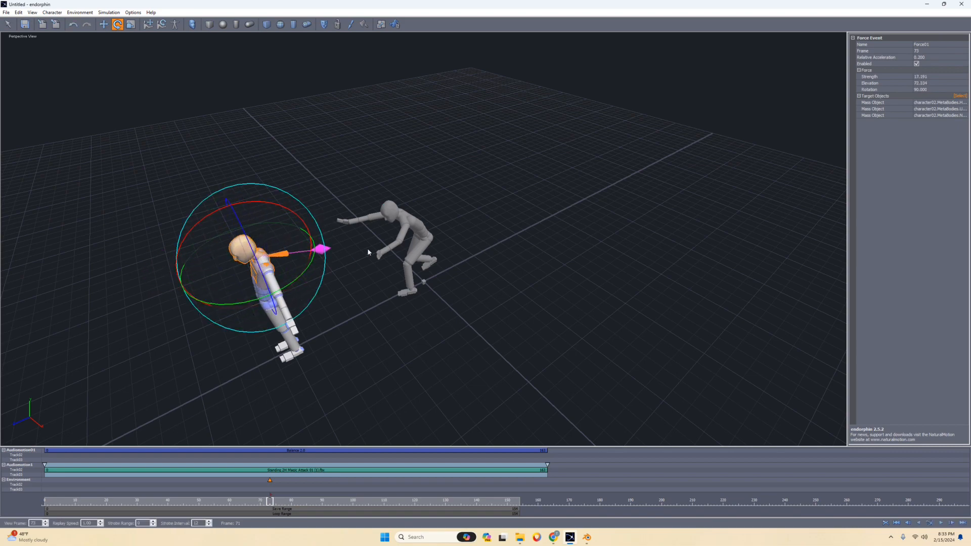
pyautogui.moveTo(368, 254); pyautogui.dragTo(350, 219, button='middle')
pyautogui.scroll(-4, 351, 219)
pyautogui.moveTo(416, 214); pyautogui.dragTo(396, 245, button='middle')
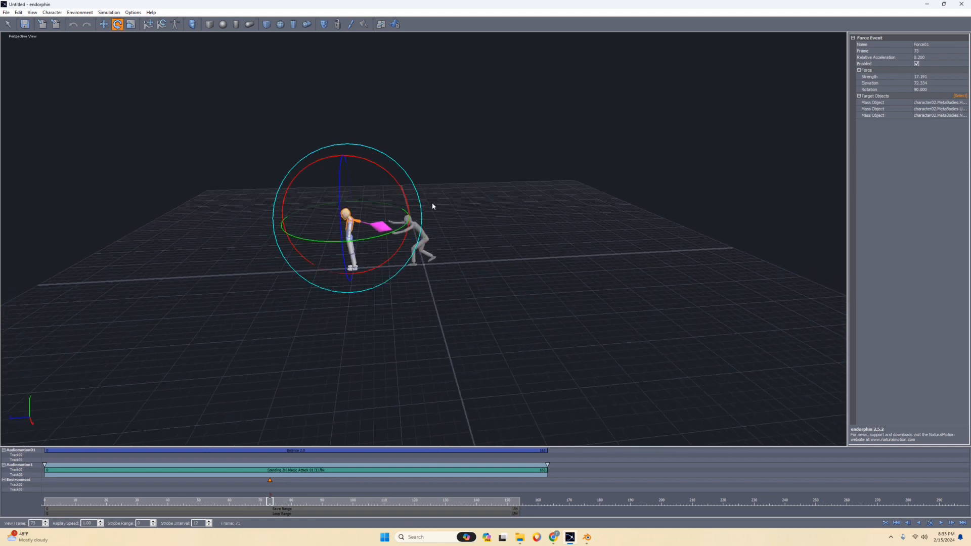
# Simulate the force hit, scrub to the mid-air fall, and shorten the Balance event to end at frame 91.
pyautogui.press('space')
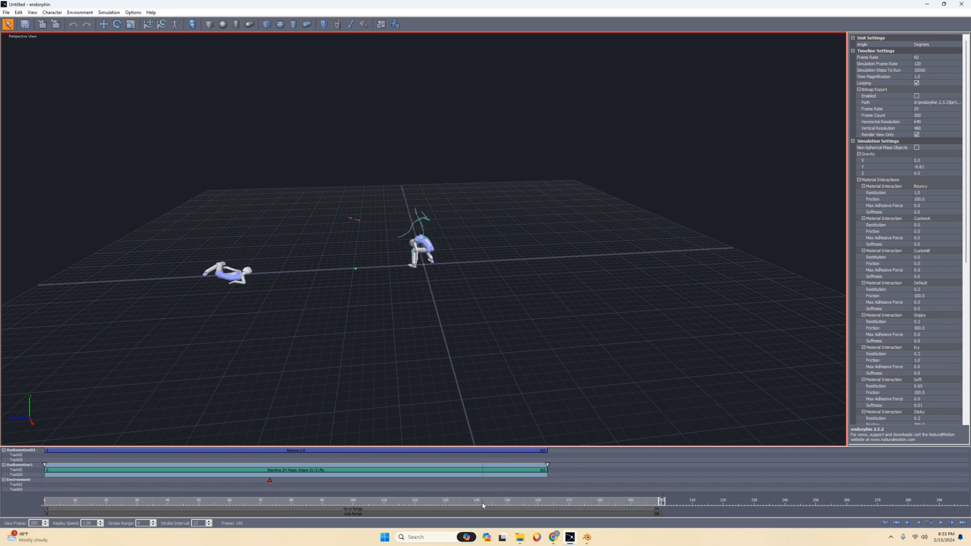
pyautogui.moveTo(483, 505); pyautogui.dragTo(325, 500)
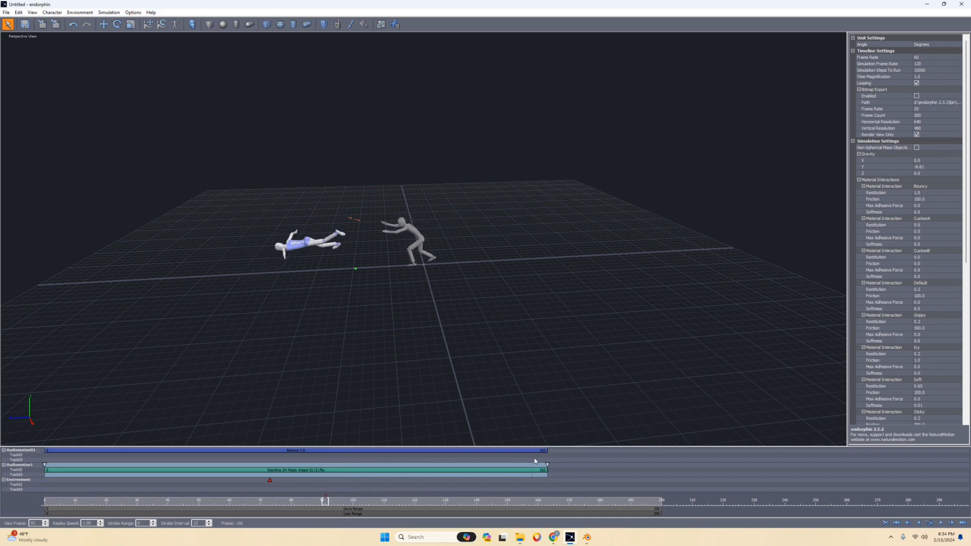
pyautogui.moveTo(545, 451); pyautogui.dragTo(331, 459)
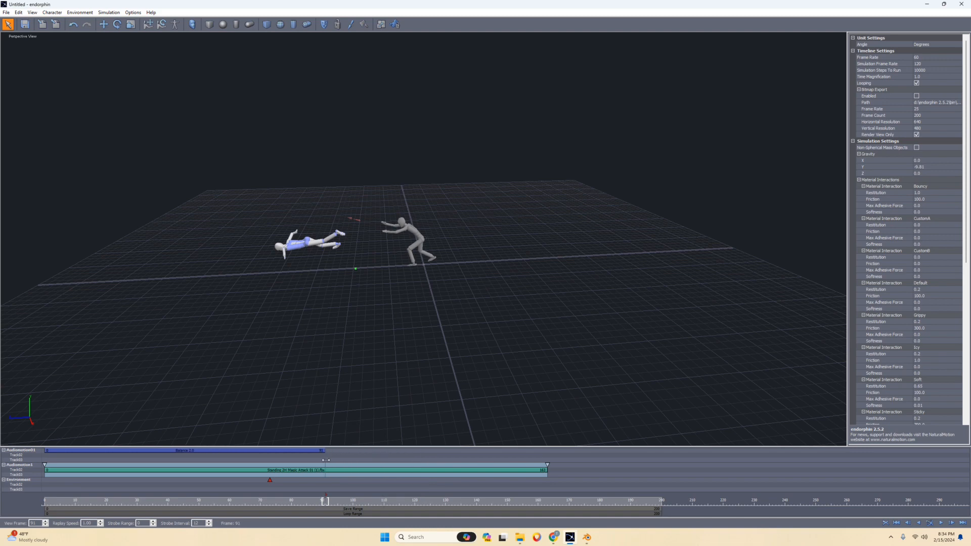
pyautogui.rightClick(329, 454)
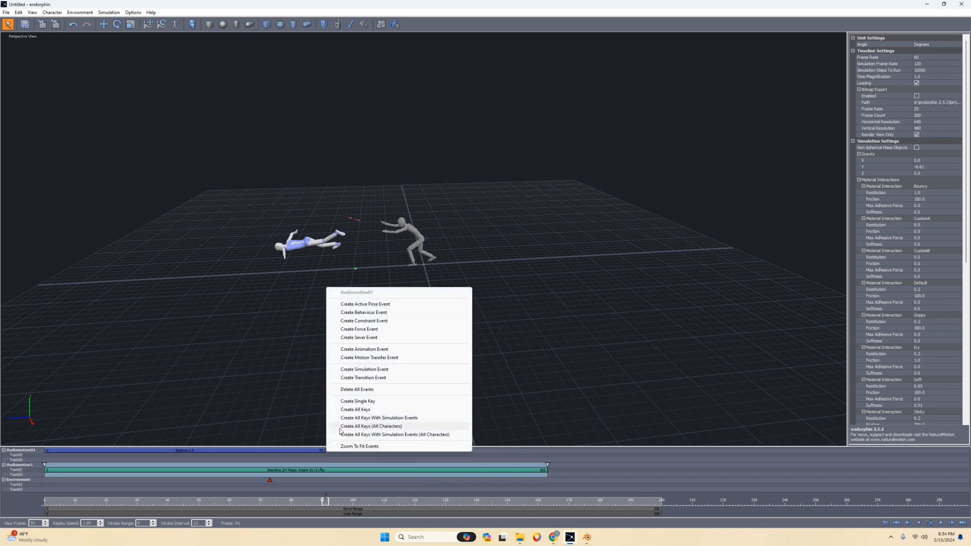
pyautogui.click(394, 312)
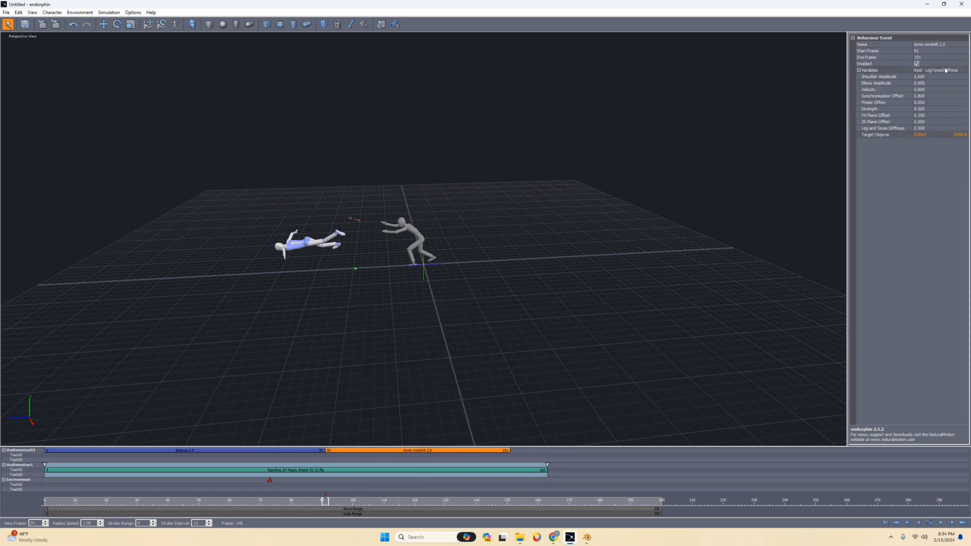
pyautogui.press('Delete')
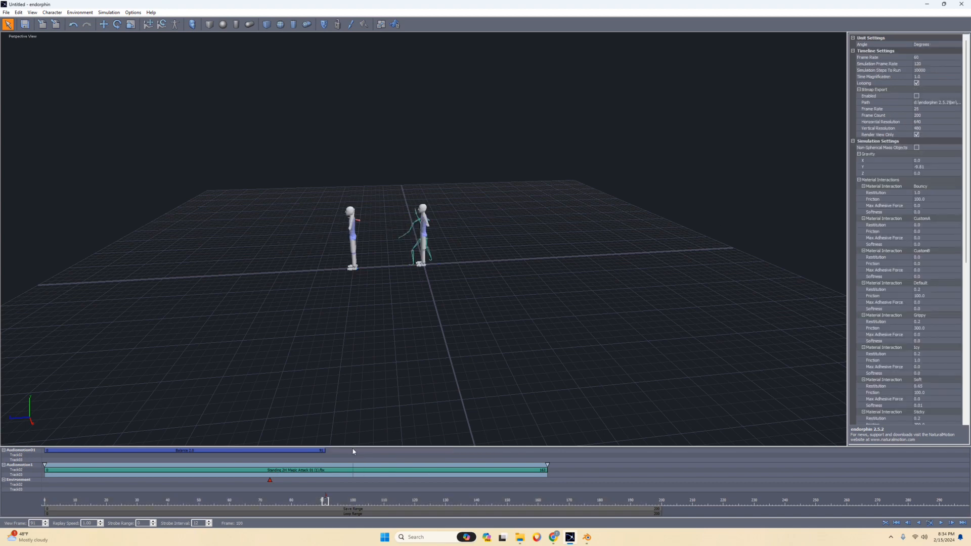
# Create an active pose event for the second character running from frame 91 to frame 163.
pyautogui.rightClick(328, 456)
pyautogui.click(385, 313)
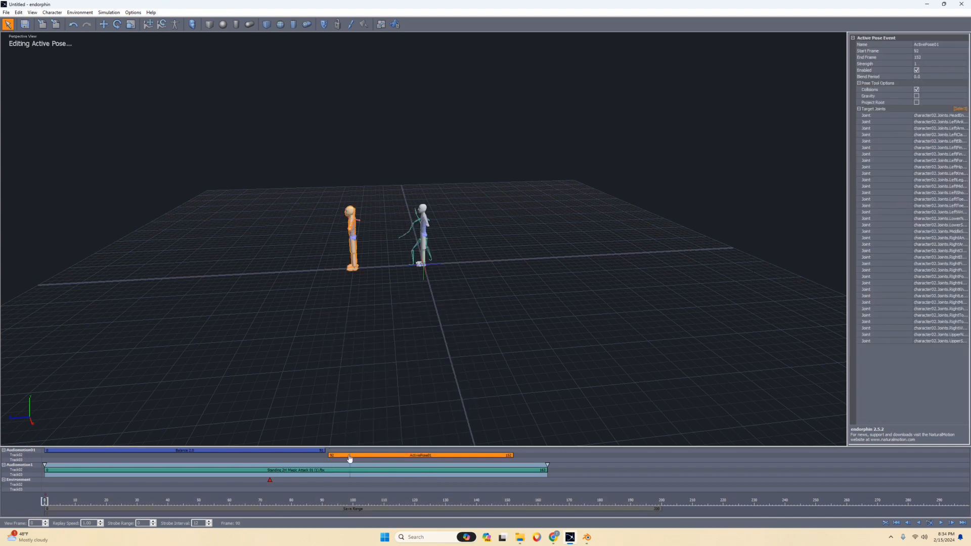
pyautogui.moveTo(364, 460); pyautogui.dragTo(362, 458)
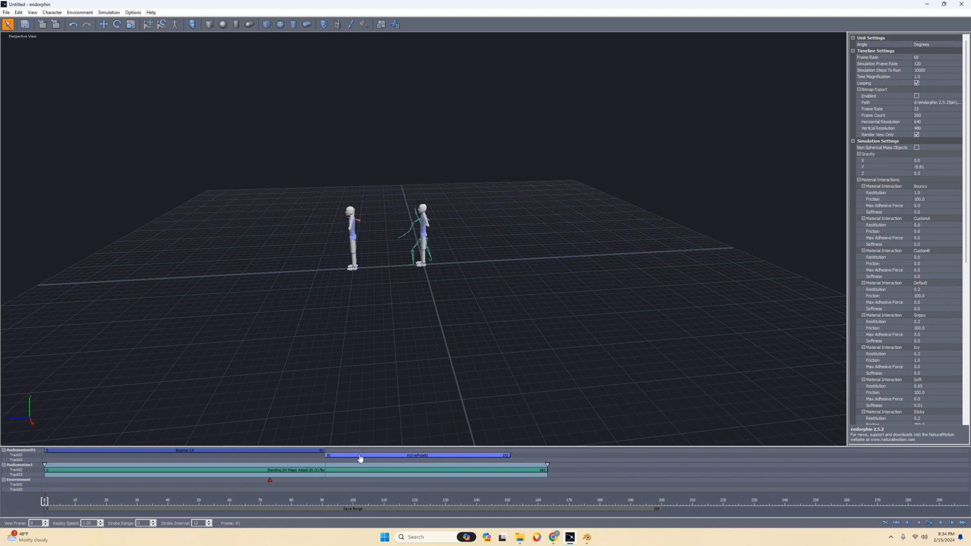
pyautogui.moveTo(511, 455); pyautogui.dragTo(548, 455)
# Lower the strength of the second character's active pose event.
pyautogui.click(477, 456)
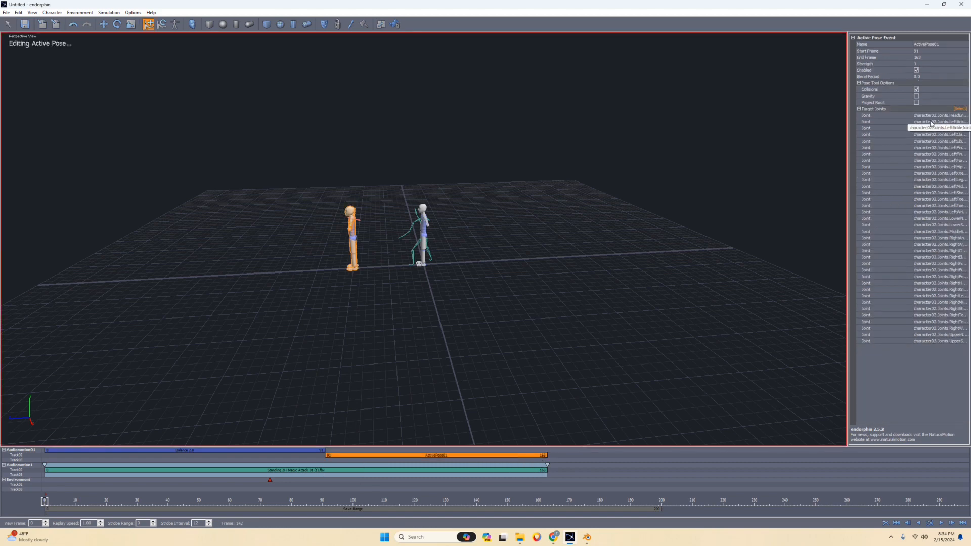
pyautogui.click(927, 63)
pyautogui.press('BackSpace')
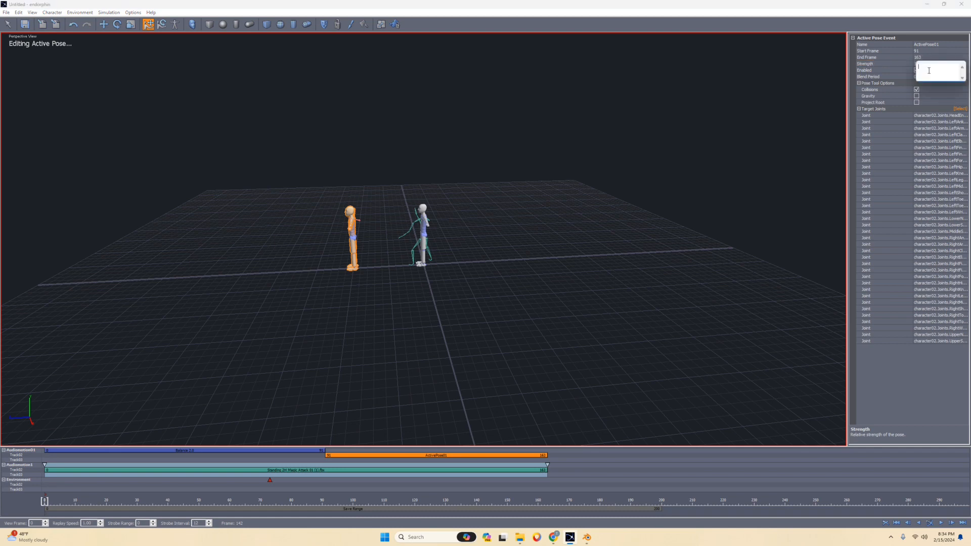
pyautogui.press('Return')
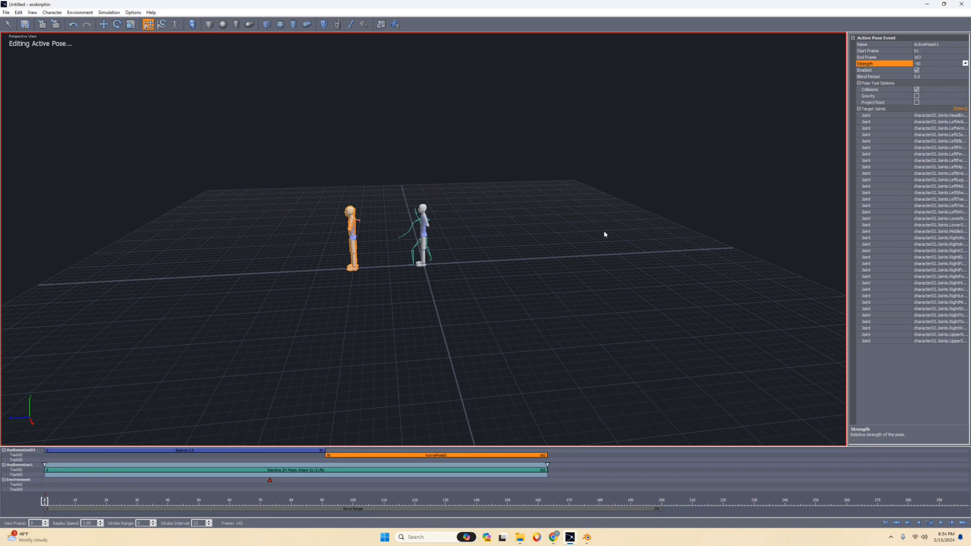
# Extend the second character's active pose event to about frame 241, simulate the scene and scrub through the fall.
pyautogui.moveTo(544, 455); pyautogui.dragTo(786, 455)
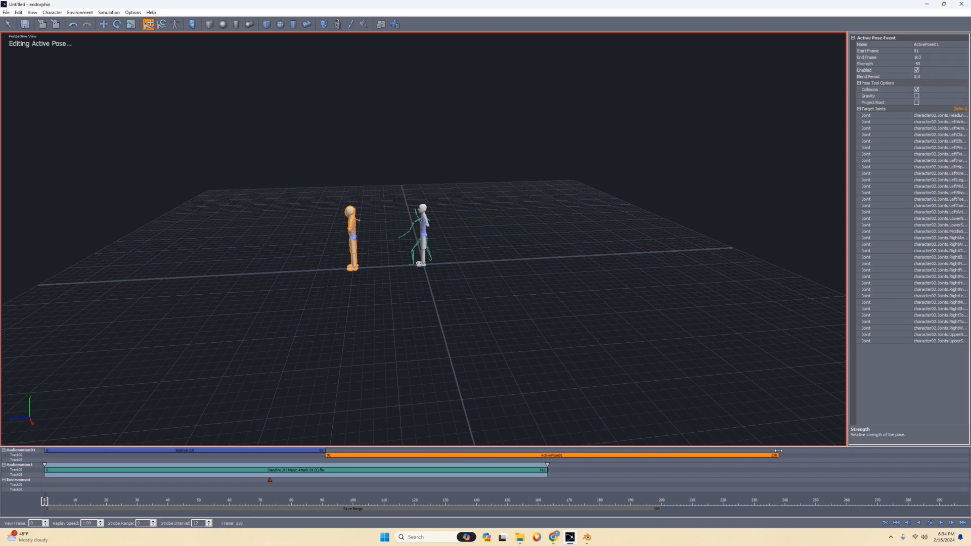
pyautogui.press('space')
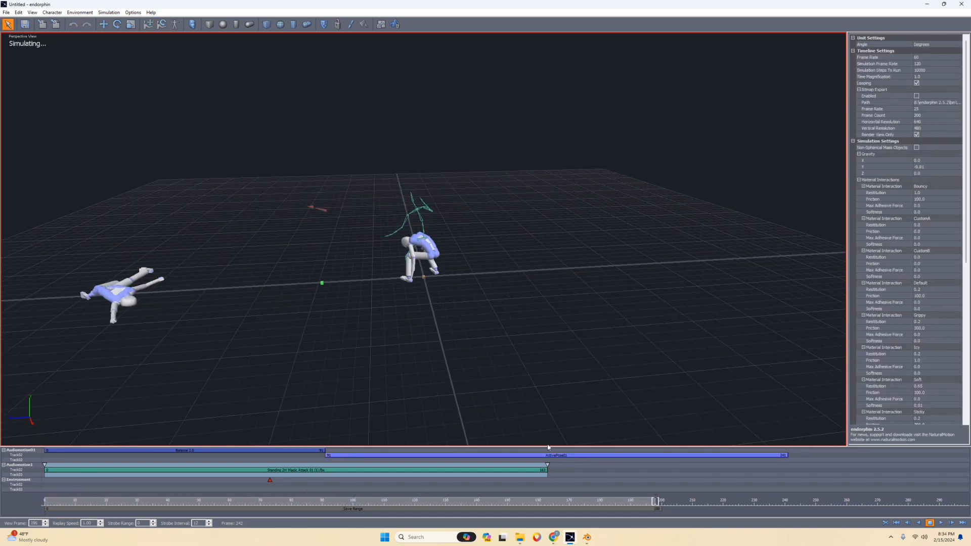
pyautogui.moveTo(540, 502)
pyautogui.mouseDown()
pyautogui.moveTo(310, 509)
pyautogui.moveTo(536, 510)
pyautogui.mouseUp()
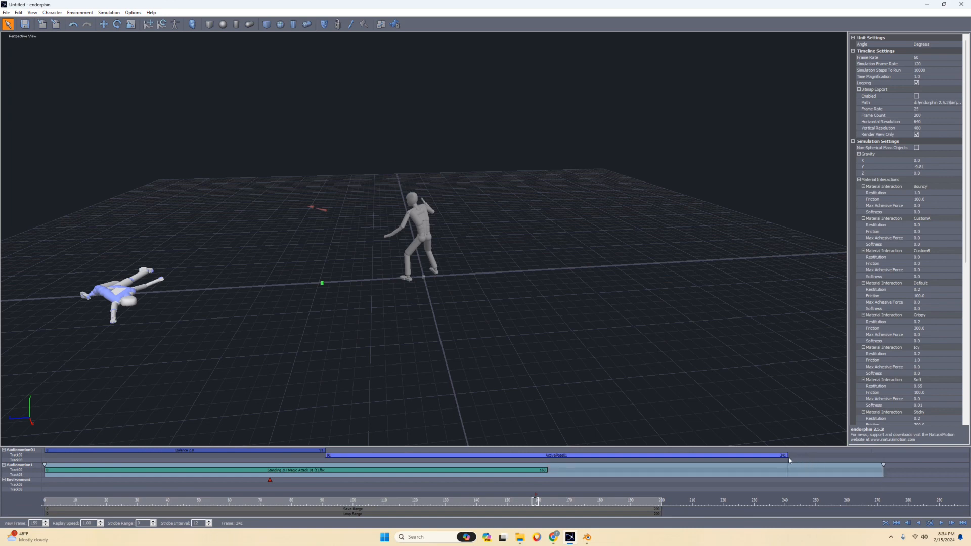
# Extend the active pose event and the magic attack animation to end together at about frame 272.
pyautogui.moveTo(788, 456); pyautogui.dragTo(877, 490)
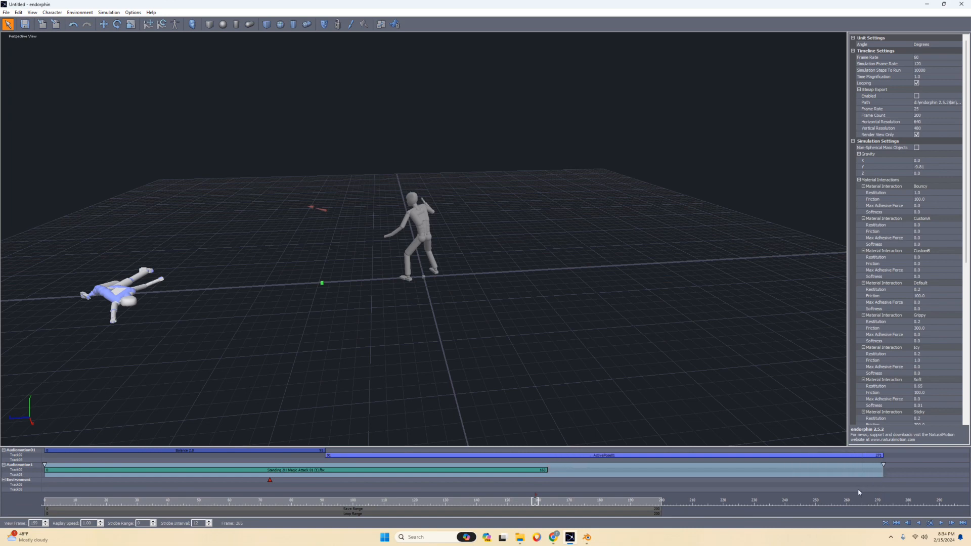
pyautogui.moveTo(545, 470); pyautogui.dragTo(881, 491)
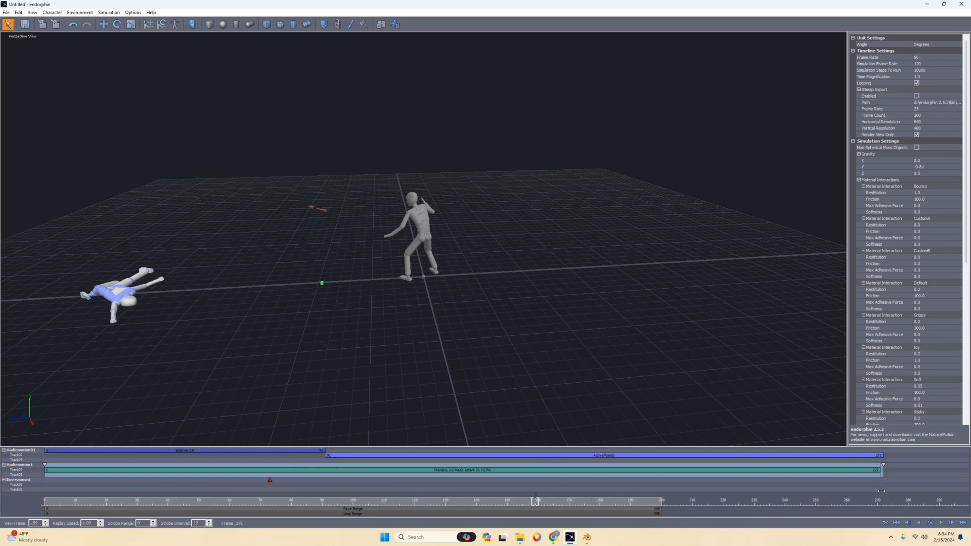
pyautogui.click(883, 493)
# Play back the spell hit and fall from the first frame, and return to the start.
pyautogui.click(79, 503)
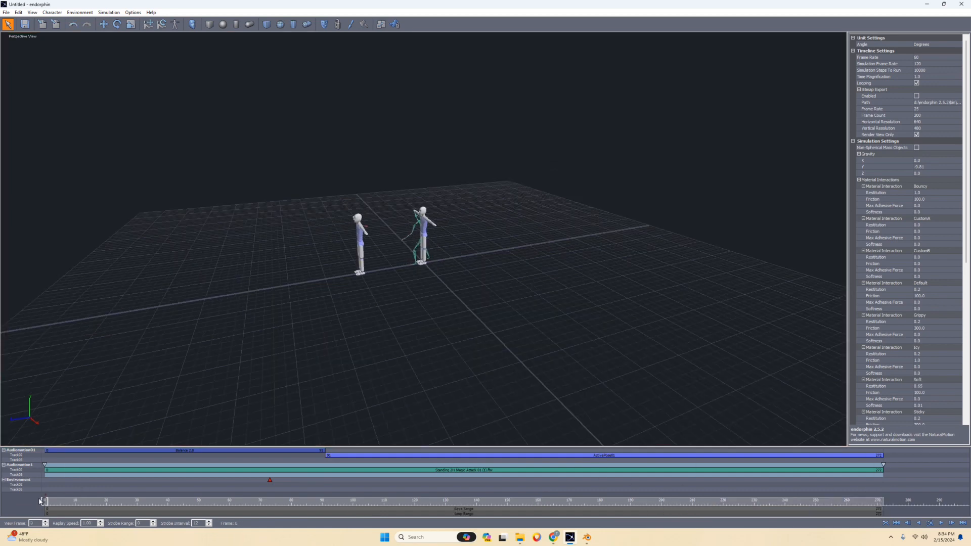
pyautogui.press('space')
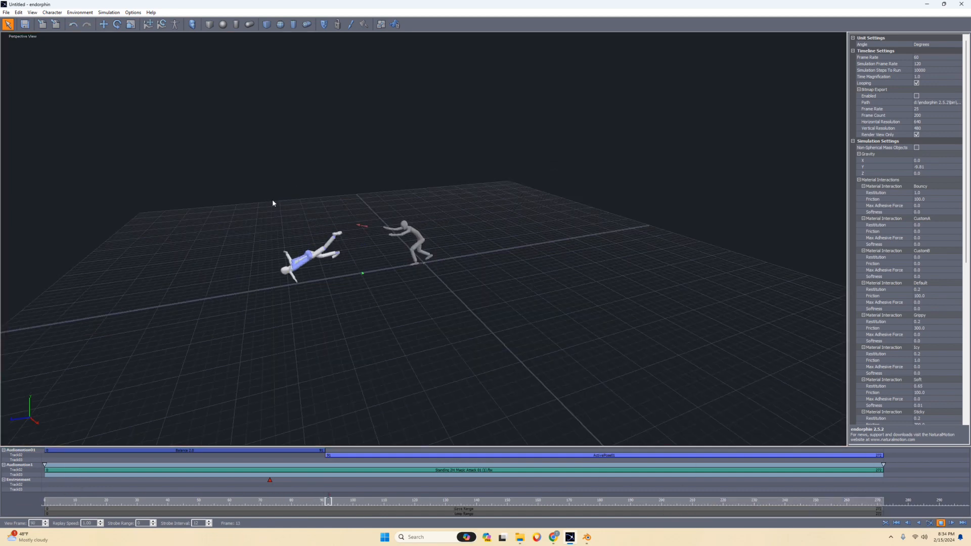
pyautogui.press('space')
pyautogui.click(38, 501)
pyautogui.scroll(5, 307, 253)
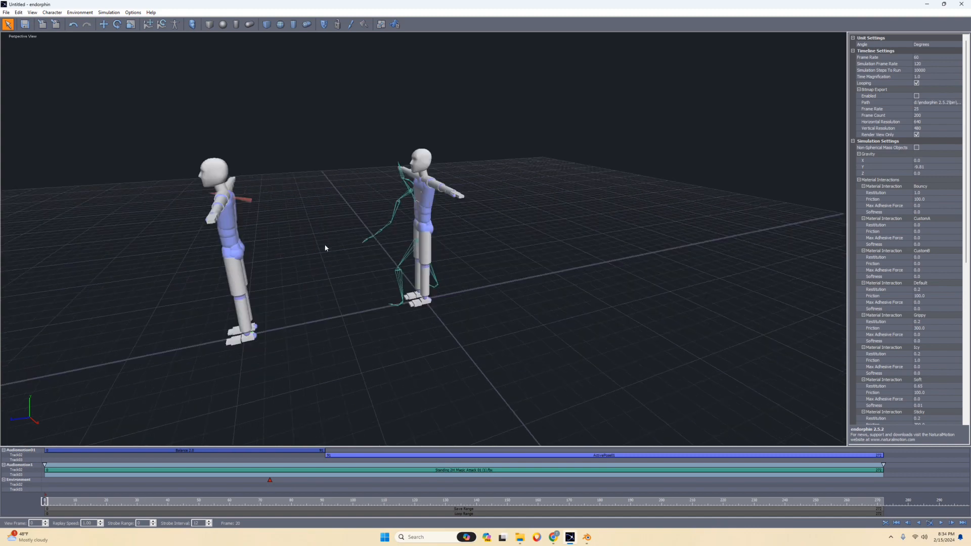
# Select the spell-casting character and export it to the Desktop as a BVH file named spell.
pyautogui.click(28, 473)
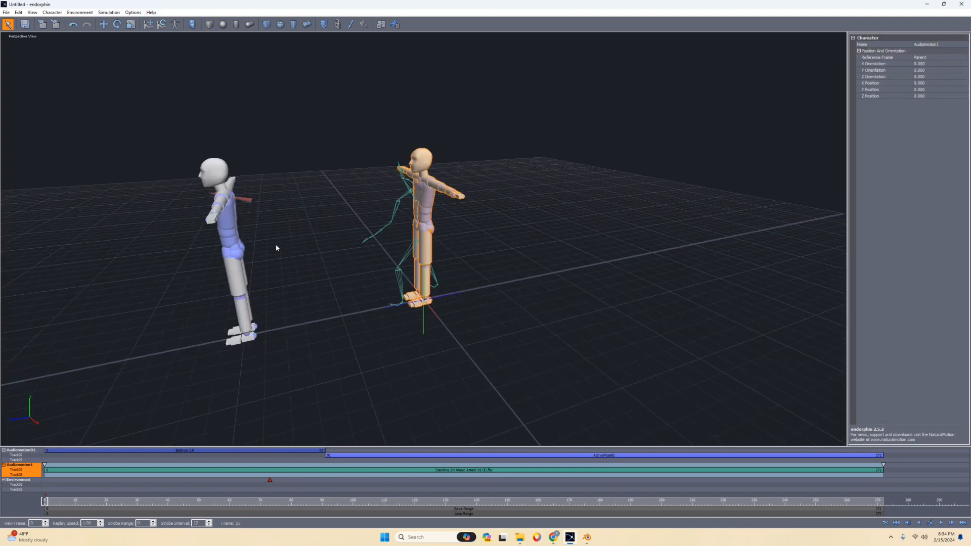
pyautogui.click(7, 13)
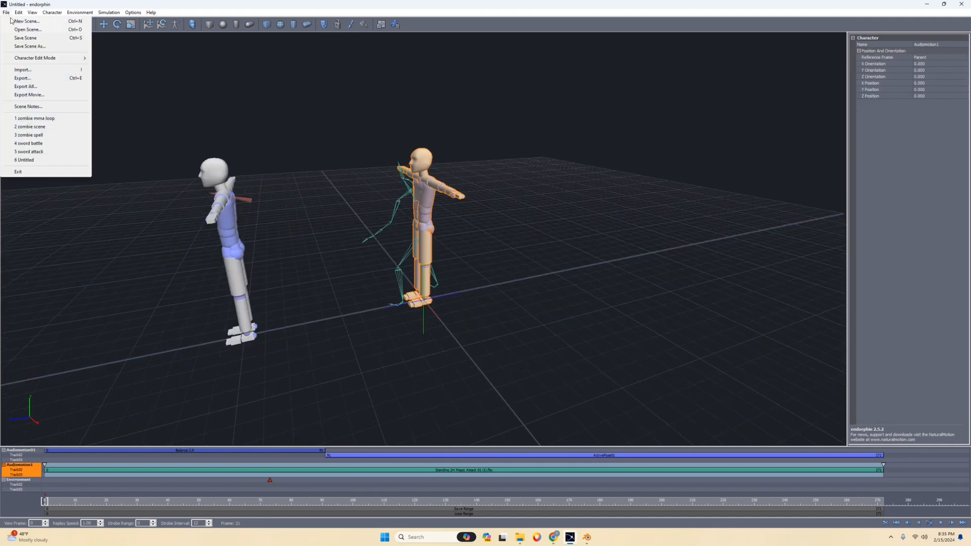
pyautogui.click(23, 78)
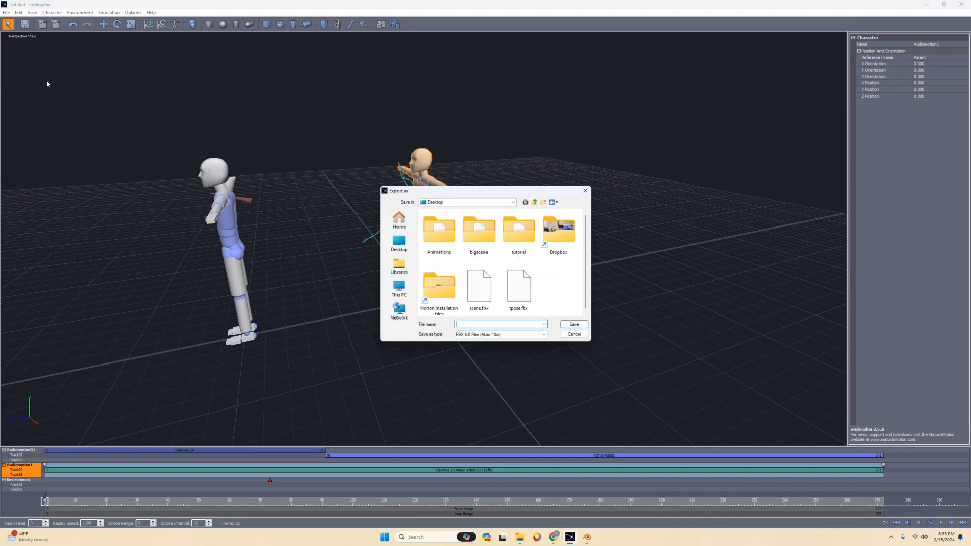
pyautogui.click(488, 334)
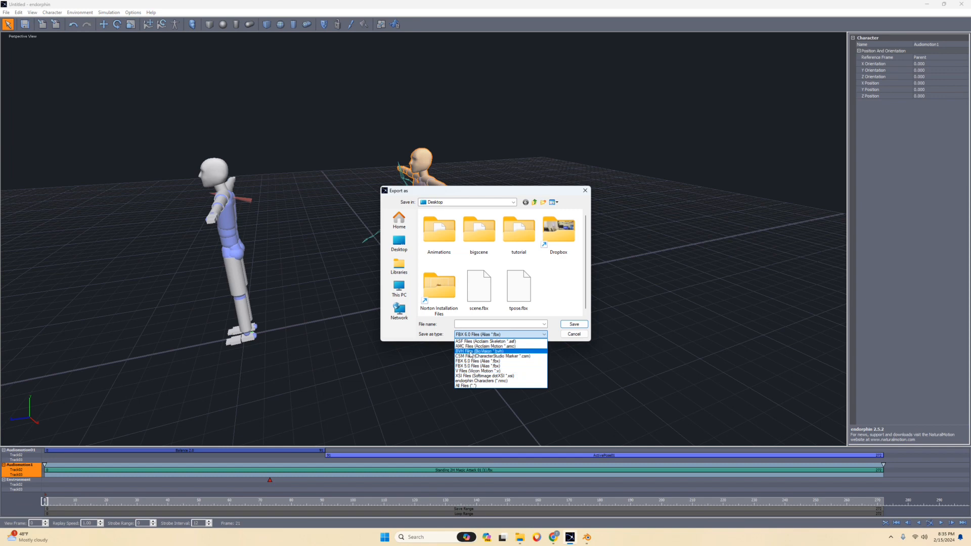
pyautogui.click(470, 351)
pyautogui.click(481, 324)
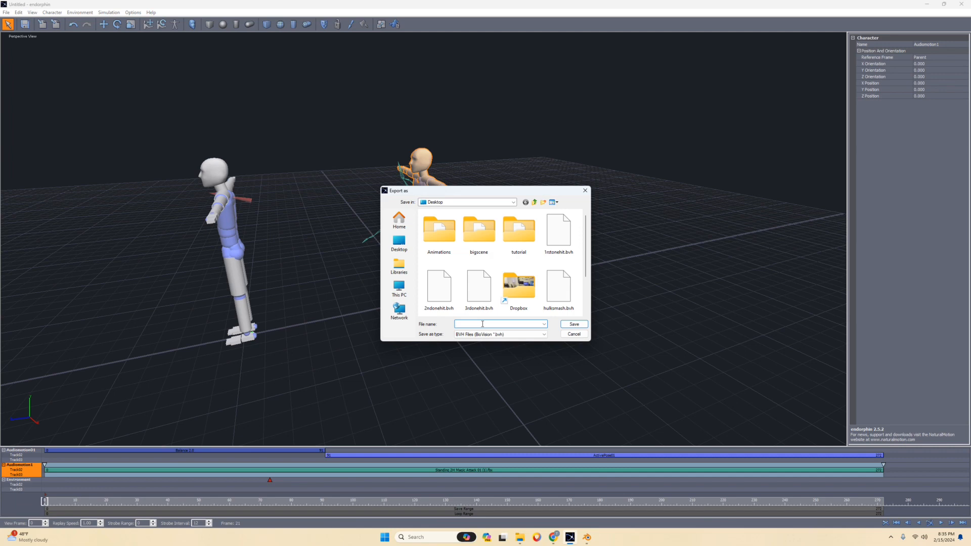
pyautogui.write('spel')
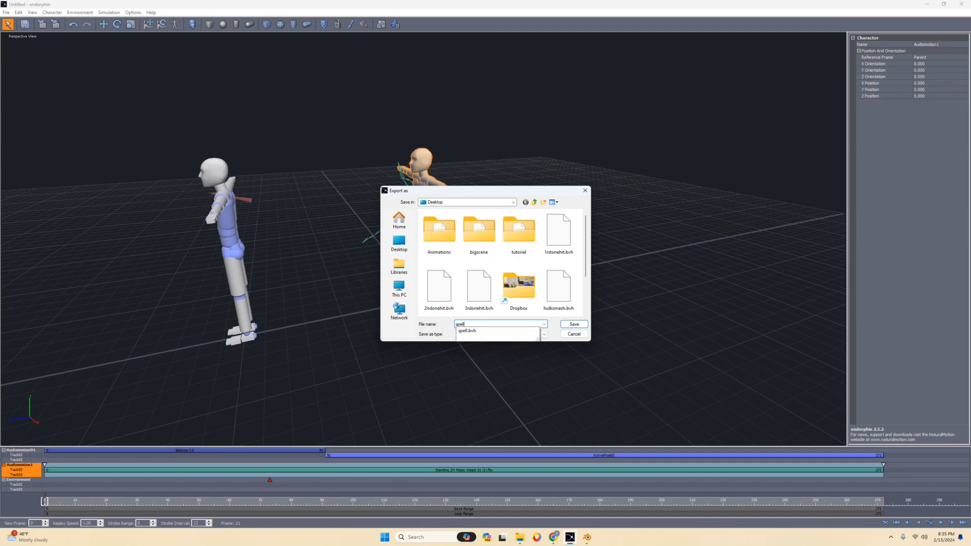
pyautogui.write('l')
pyautogui.press('Return')
pyautogui.click(507, 270)
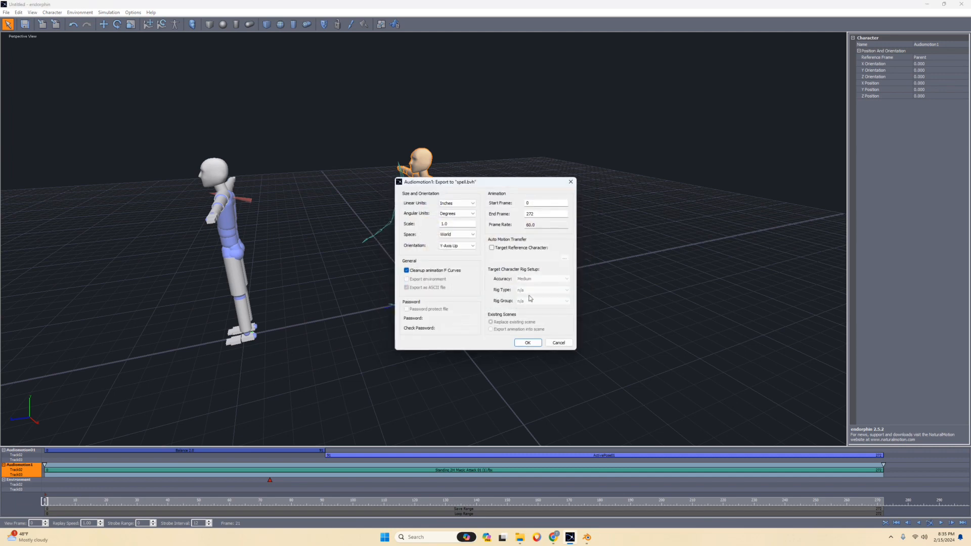
# Complete the export with Audiomotion1 as target reference character and the rig accuracy set to Accurate.
pyautogui.doubleClick(526, 214)
pyautogui.click(491, 247)
pyautogui.click(565, 259)
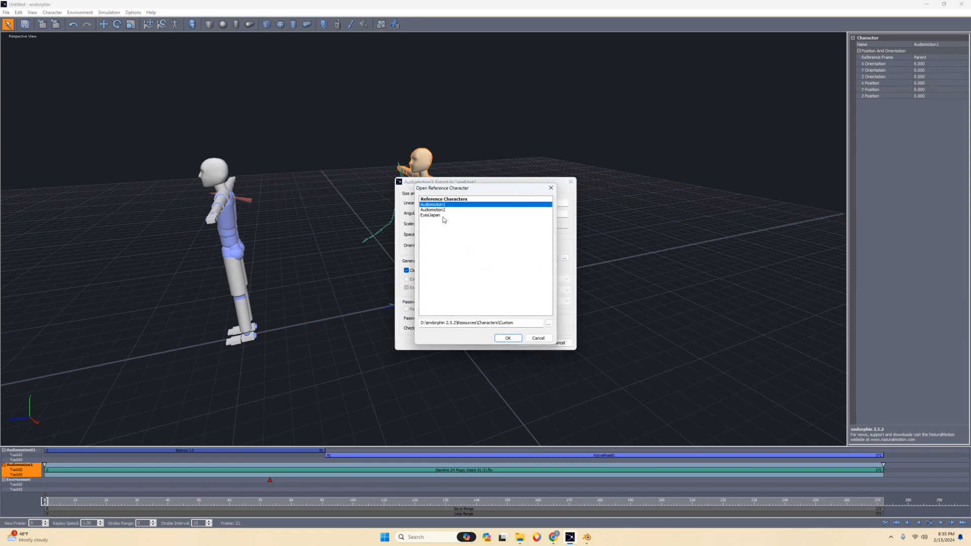
pyautogui.click(519, 338)
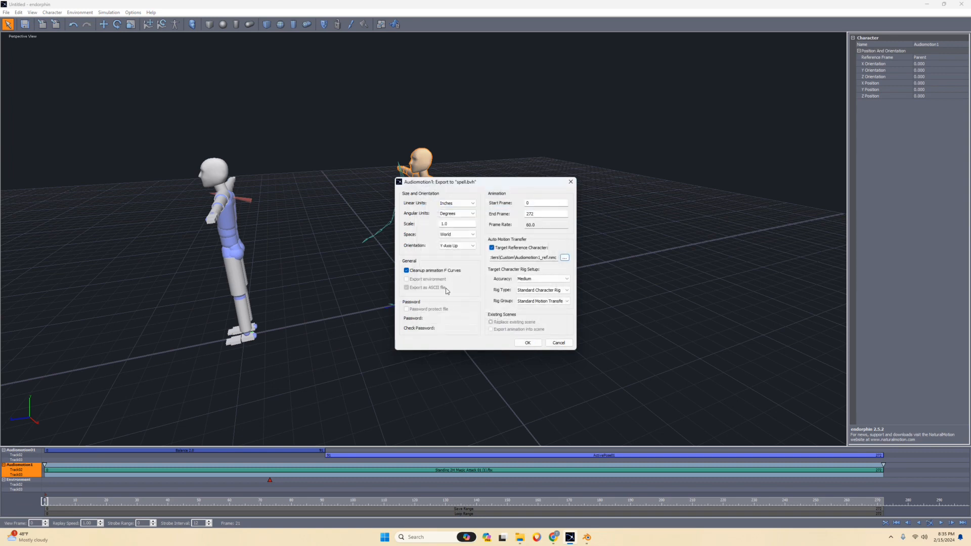
pyautogui.click(546, 279)
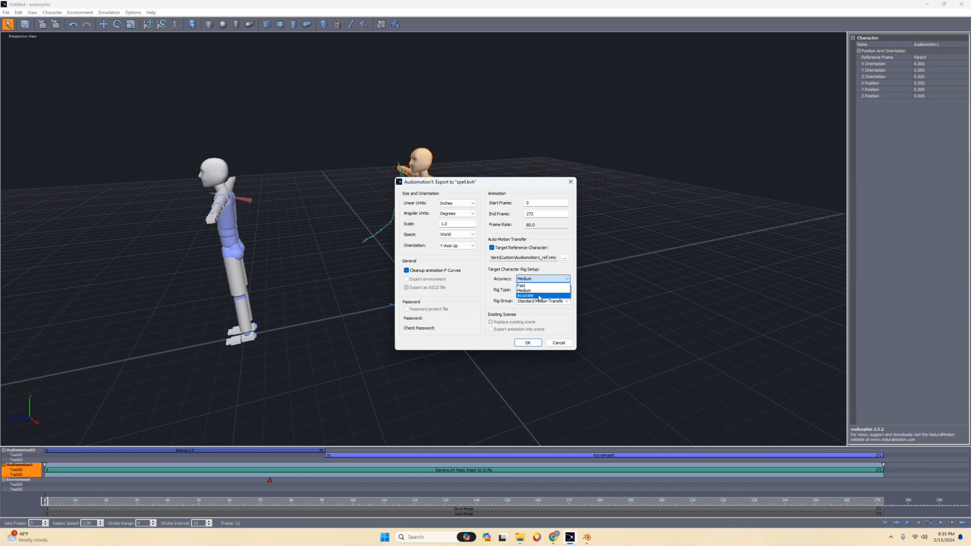
pyautogui.click(539, 298)
pyautogui.click(524, 343)
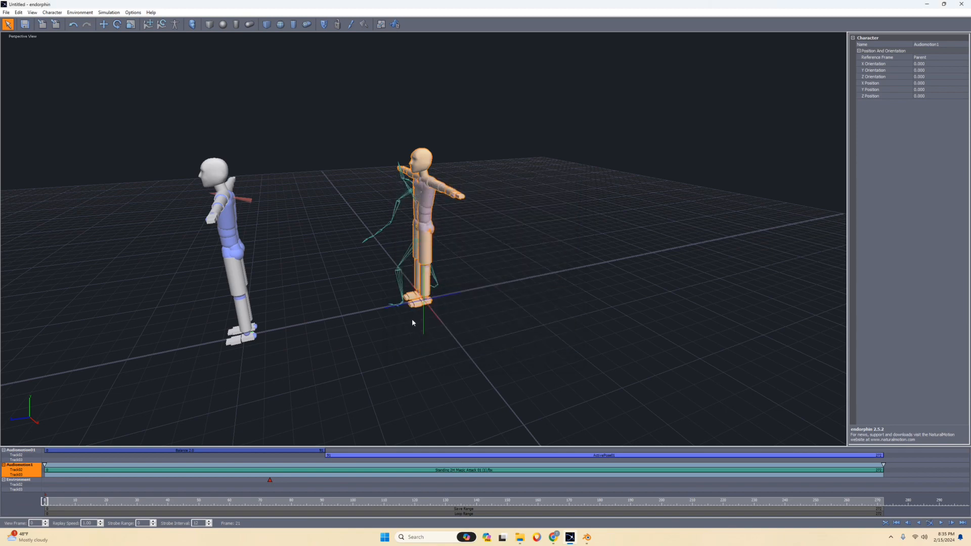
# Export the second character as a BVH file named fly, using the same reference character and Accurate rig setup.
pyautogui.keyDown('alt'); pyautogui.moveTo(411, 318); pyautogui.dragTo(395, 317); pyautogui.keyUp('alt')
pyautogui.click(35, 455)
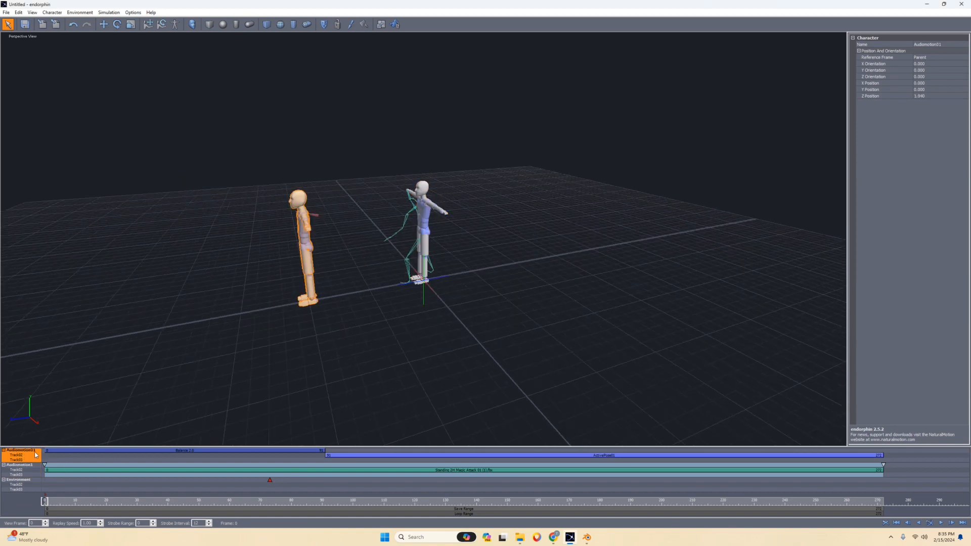
pyautogui.click(10, 13)
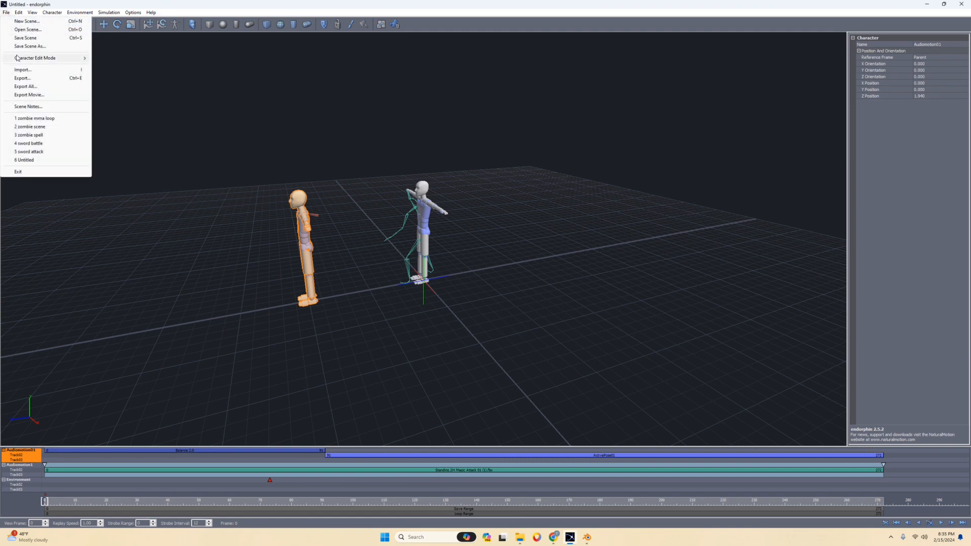
pyautogui.click(30, 78)
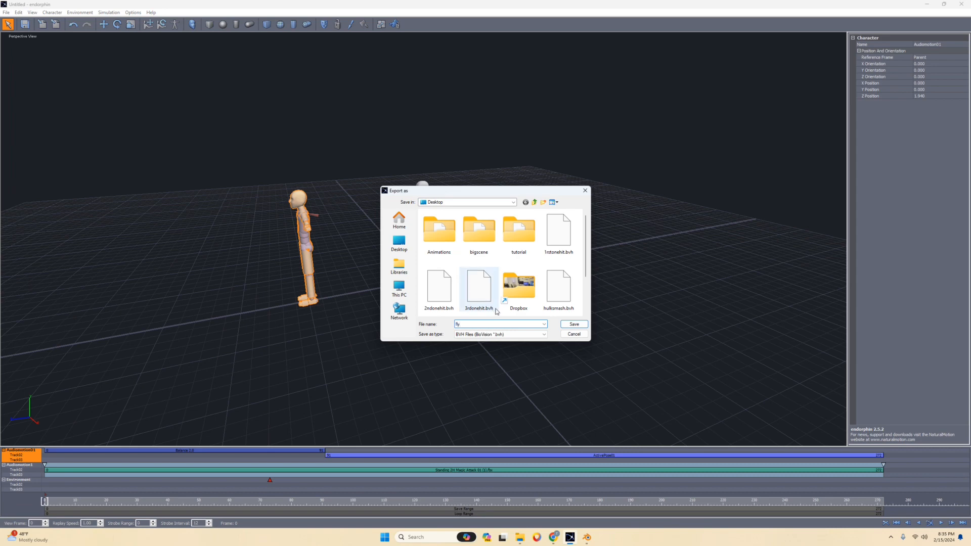
pyautogui.click(574, 324)
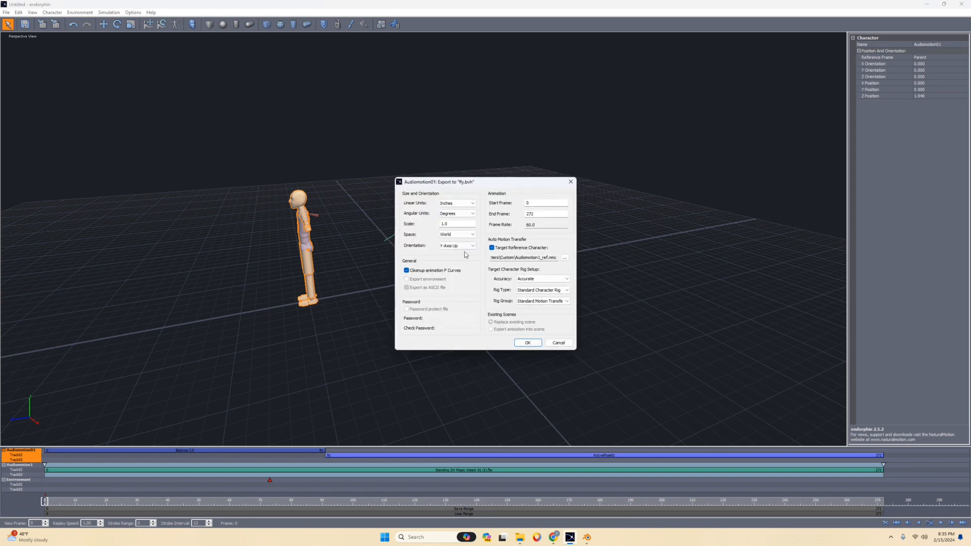
pyautogui.click(527, 343)
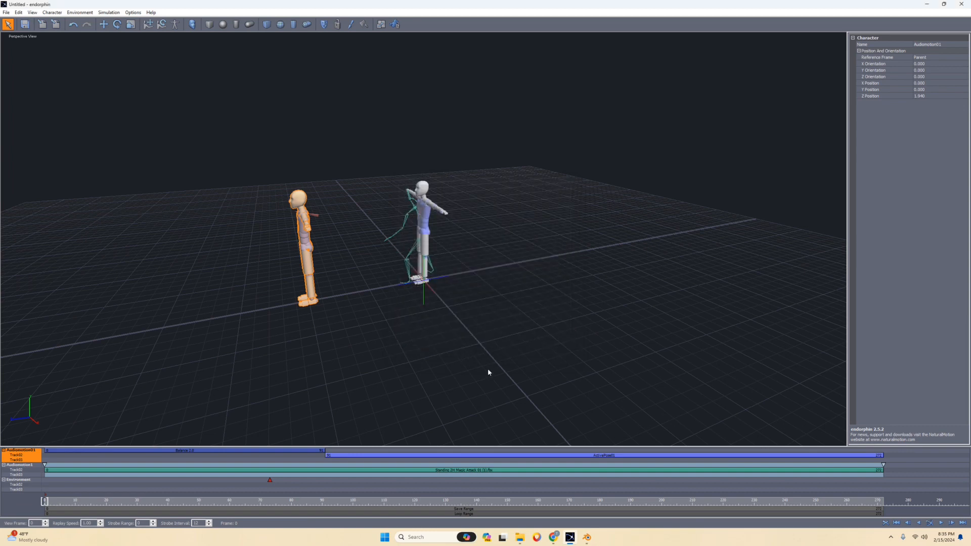
# Switch to the empty Blender scene.
pyautogui.click(586, 537)
pyautogui.moveTo(487, 252)
pyautogui.mouseDown(button='middle')
pyautogui.moveTo(533, 241)
pyautogui.moveTo(500, 243)
pyautogui.mouseUp(button='middle')
pyautogui.click(16, 14)
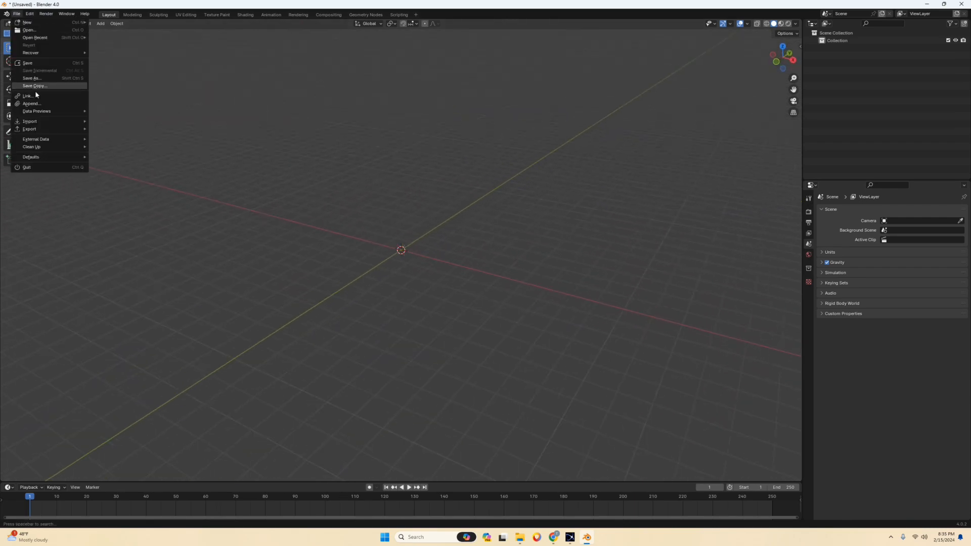
pyautogui.moveTo(44, 122)
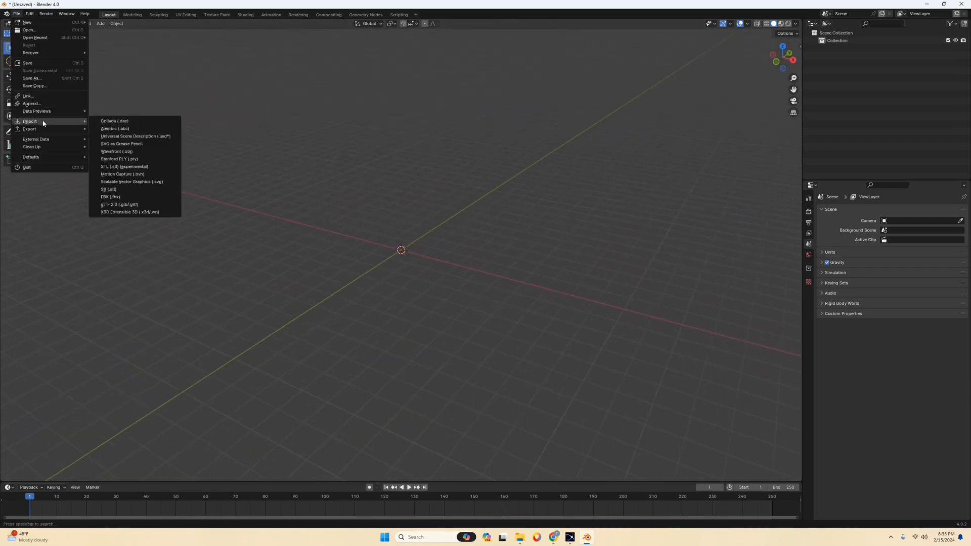
pyautogui.click(127, 196)
pyautogui.click(678, 159)
# Import the motion capture file spell.bvh from the Desktop and deselect the imported armature.
pyautogui.click(16, 13)
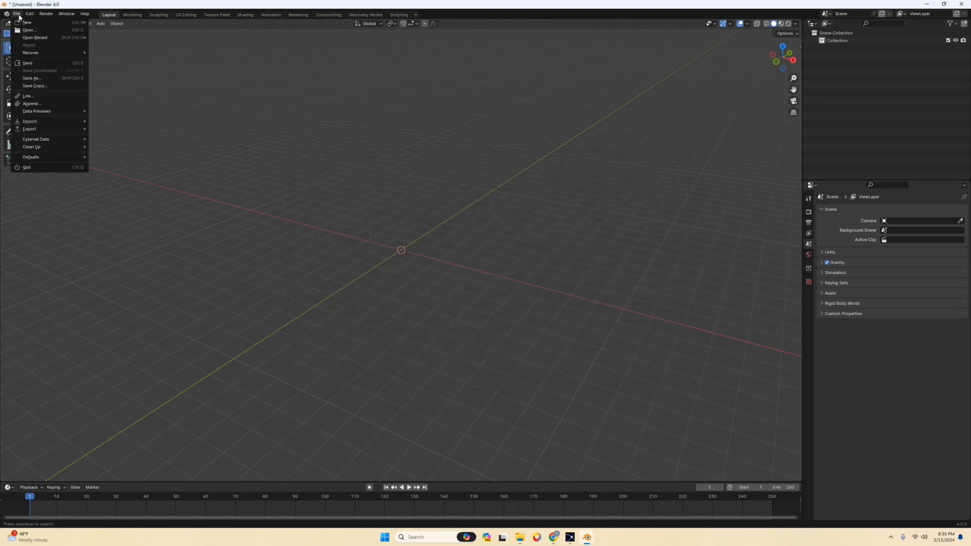
pyautogui.moveTo(40, 122)
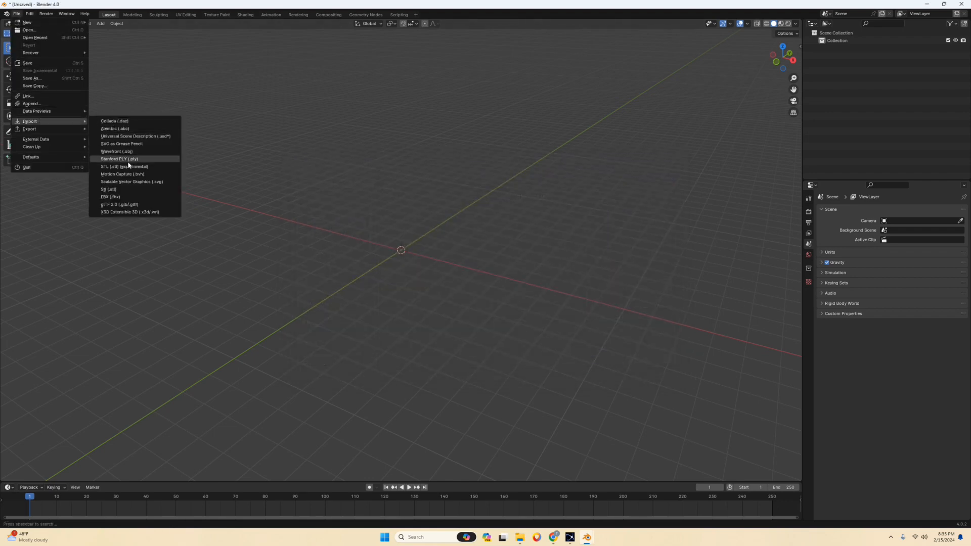
pyautogui.click(129, 175)
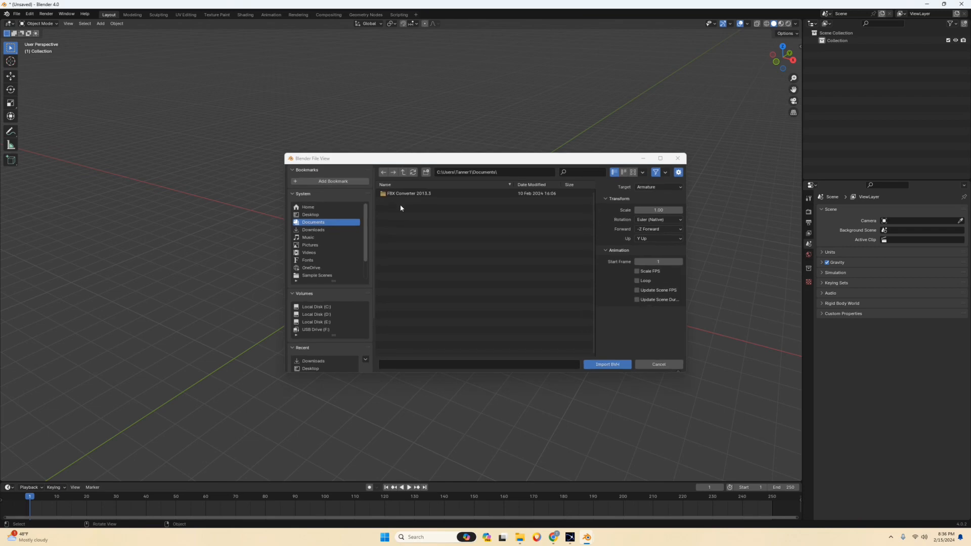
pyautogui.click(311, 214)
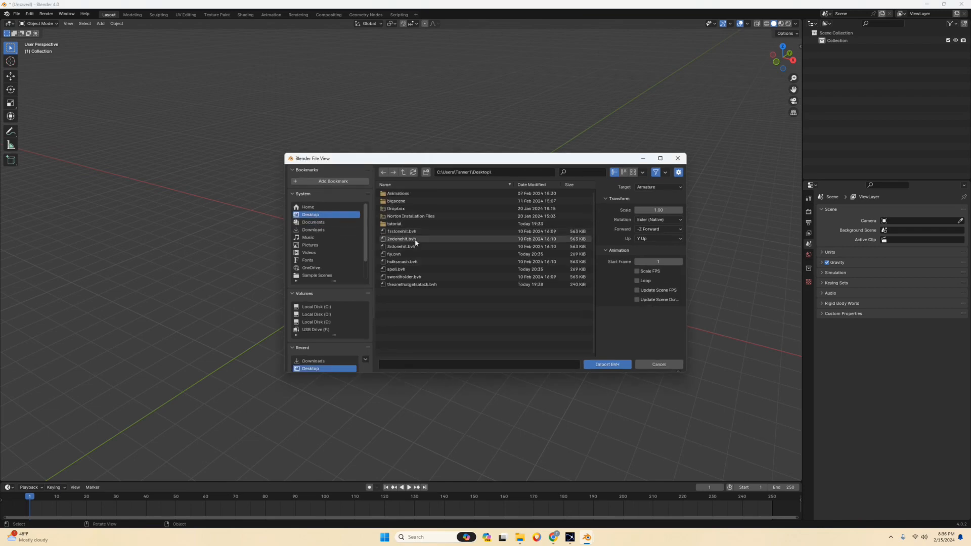
pyautogui.click(422, 269)
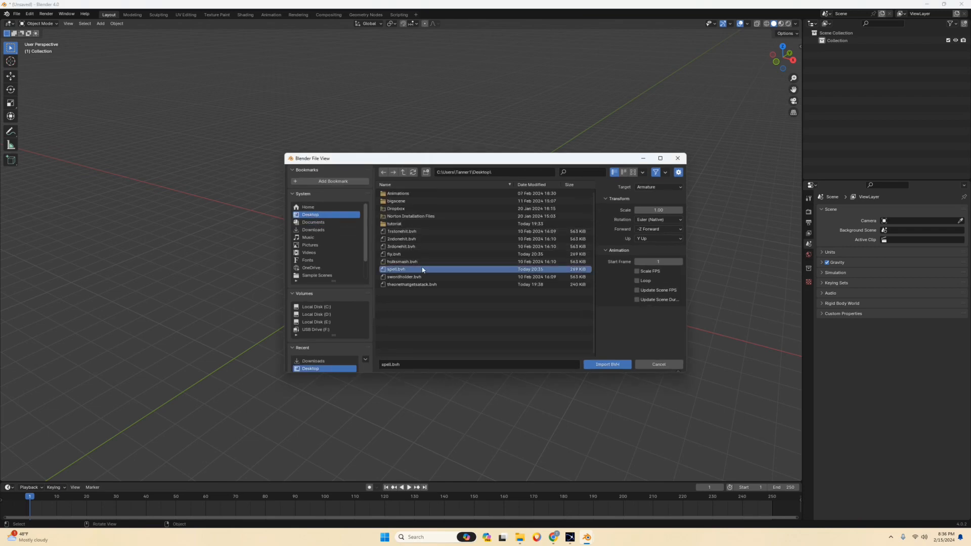
pyautogui.click(607, 364)
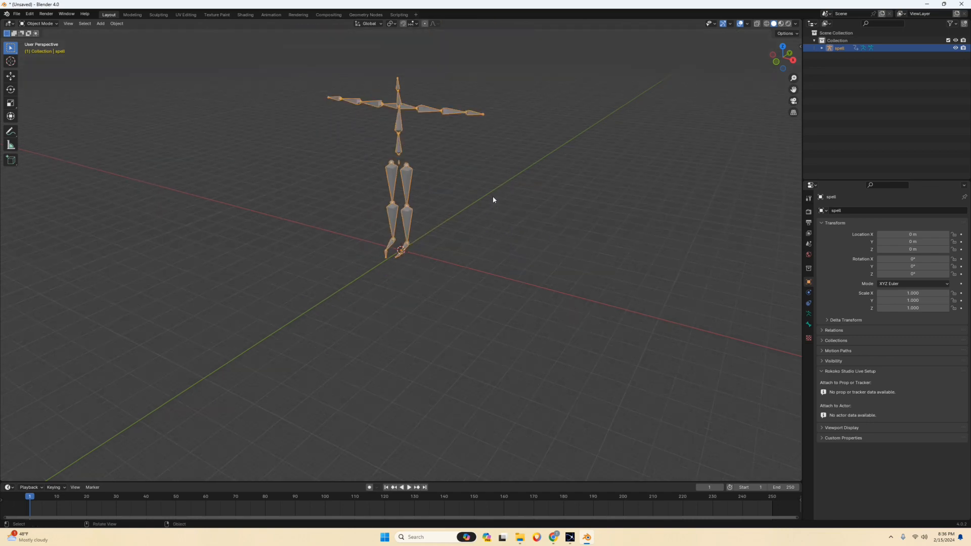
pyautogui.moveTo(493, 197); pyautogui.dragTo(488, 243, button='middle')
pyautogui.rightClick(496, 175)
pyautogui.click(524, 176)
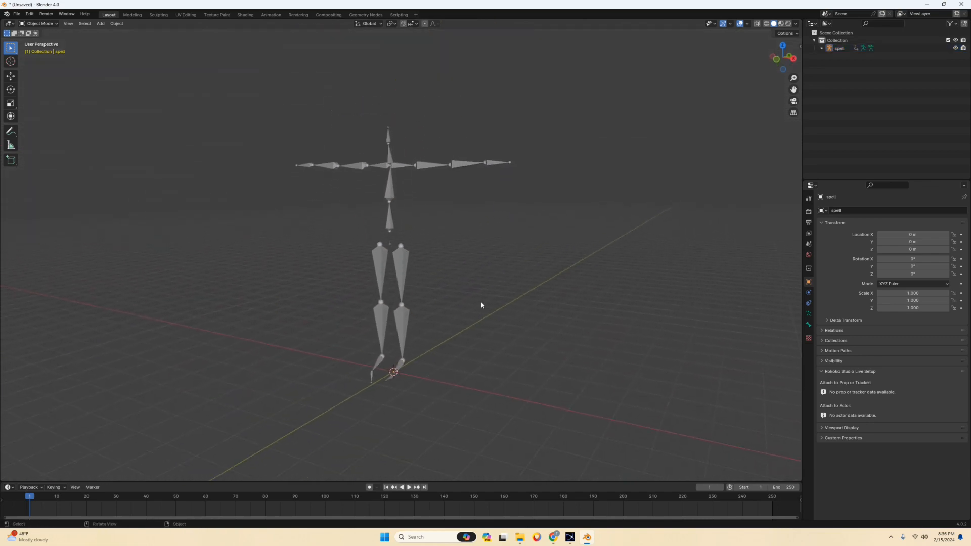
pyautogui.scroll(-2, 497, 261)
# Import the motion capture file fly.bvh from the Desktop as a second armature.
pyautogui.click(16, 14)
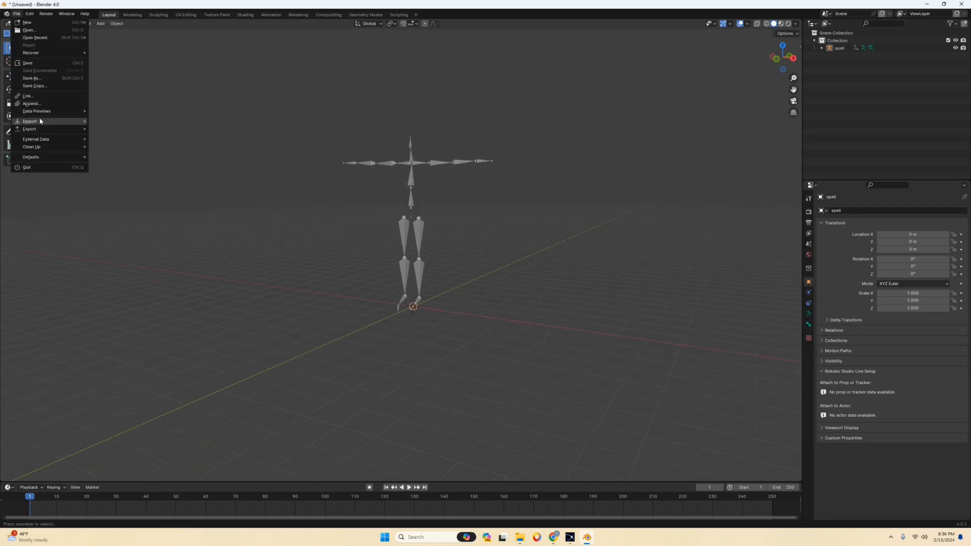
pyautogui.moveTo(71, 122)
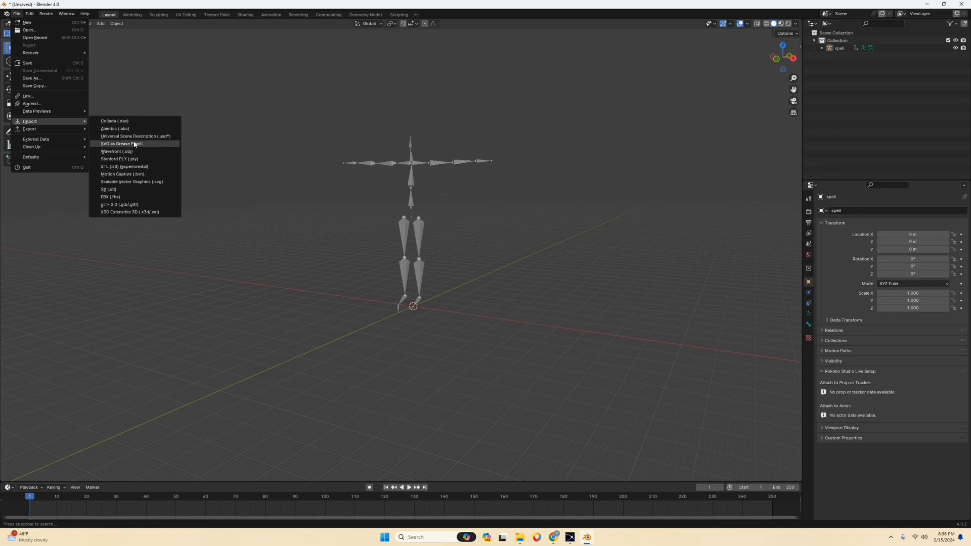
pyautogui.click(131, 176)
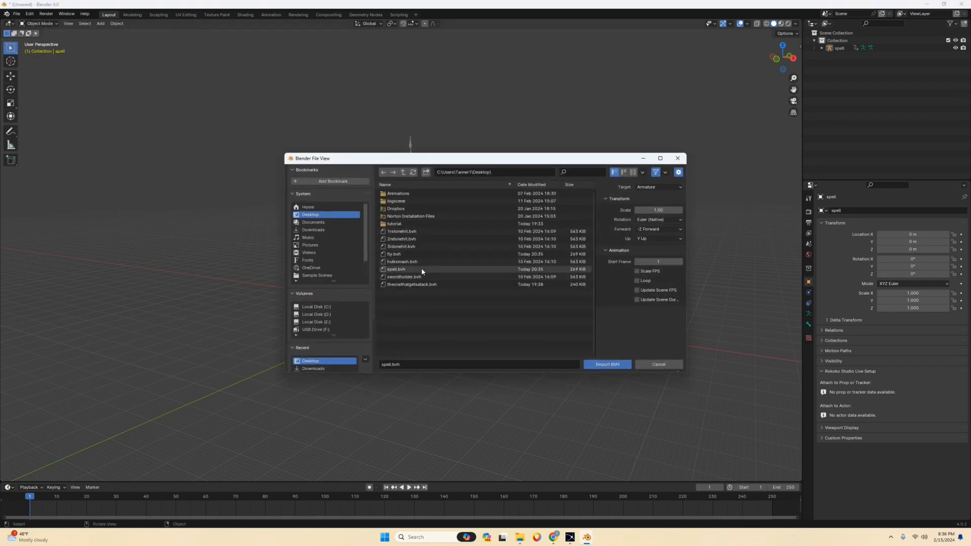
pyautogui.click(415, 254)
pyautogui.click(624, 368)
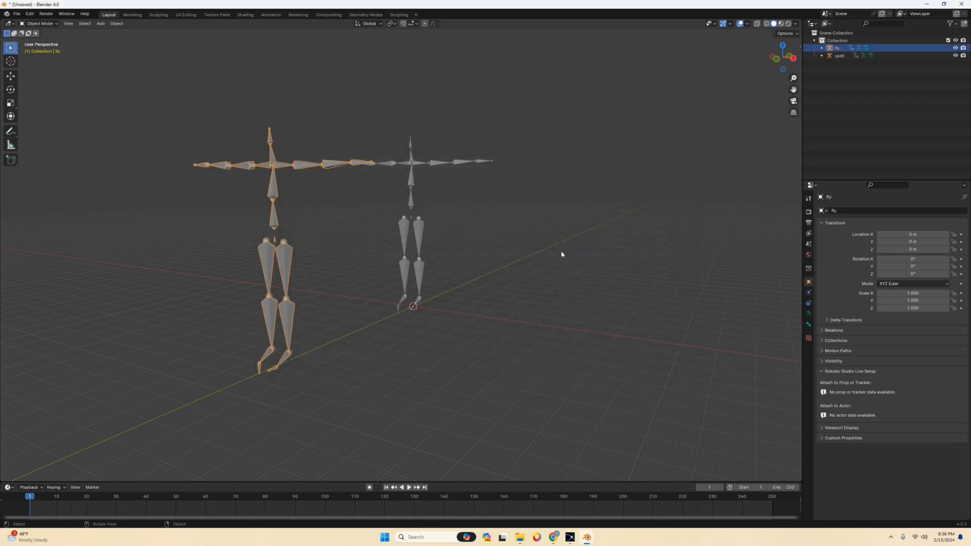
# Play the animation from a side view to check the motion of both imported armatures, then stop it.
pyautogui.moveTo(561, 251); pyautogui.dragTo(511, 256, button='middle')
pyautogui.press('space')
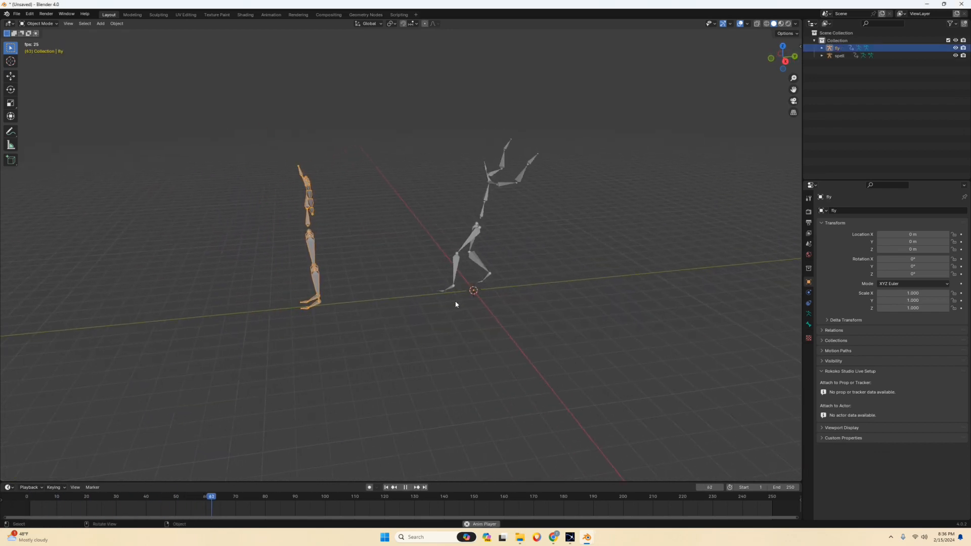
pyautogui.press('space')
# Set the scene's output frame rate to 60 fps.
pyautogui.click(808, 235)
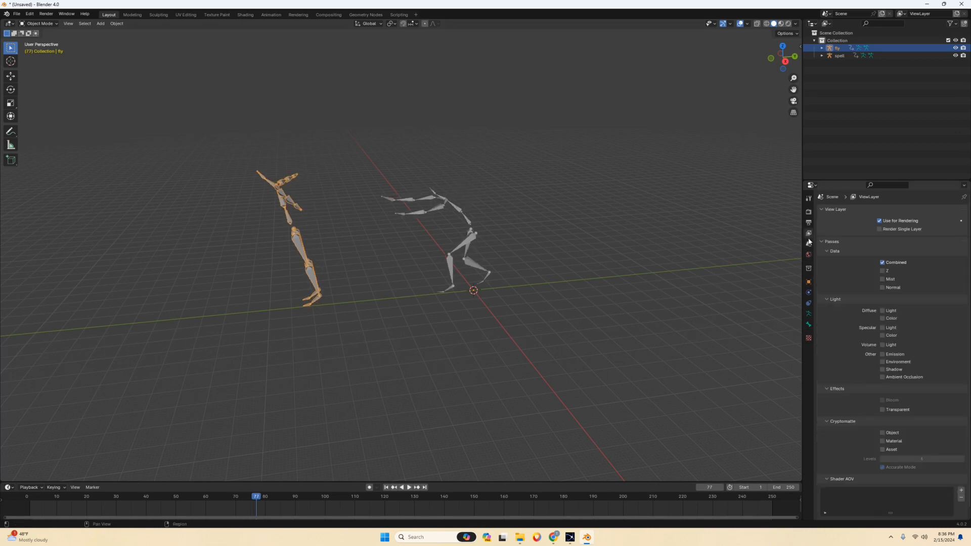
pyautogui.click(809, 225)
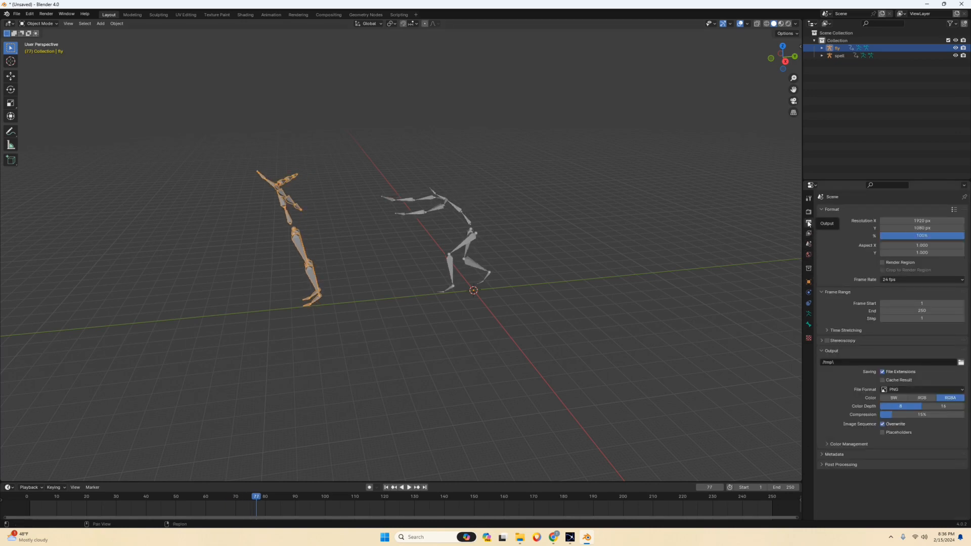
pyautogui.click(901, 283)
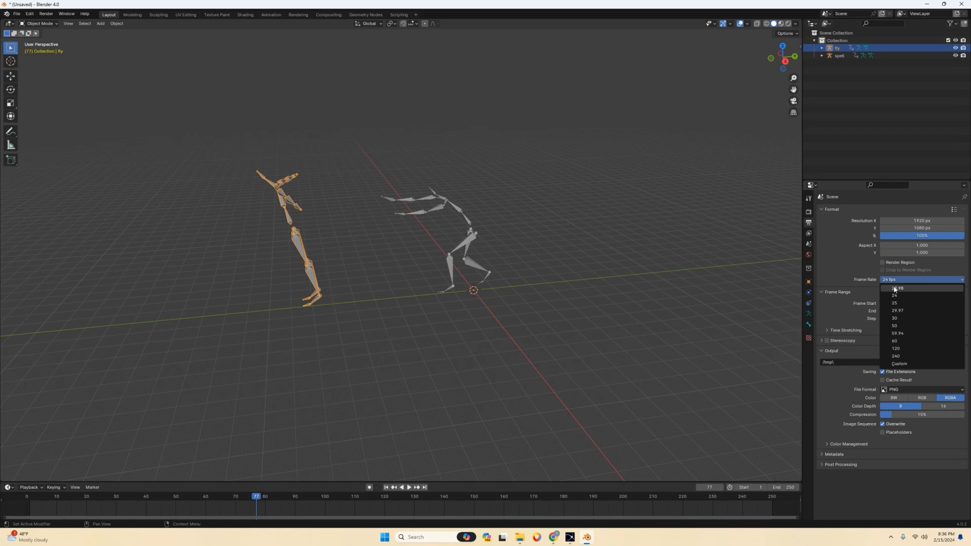
pyautogui.click(901, 326)
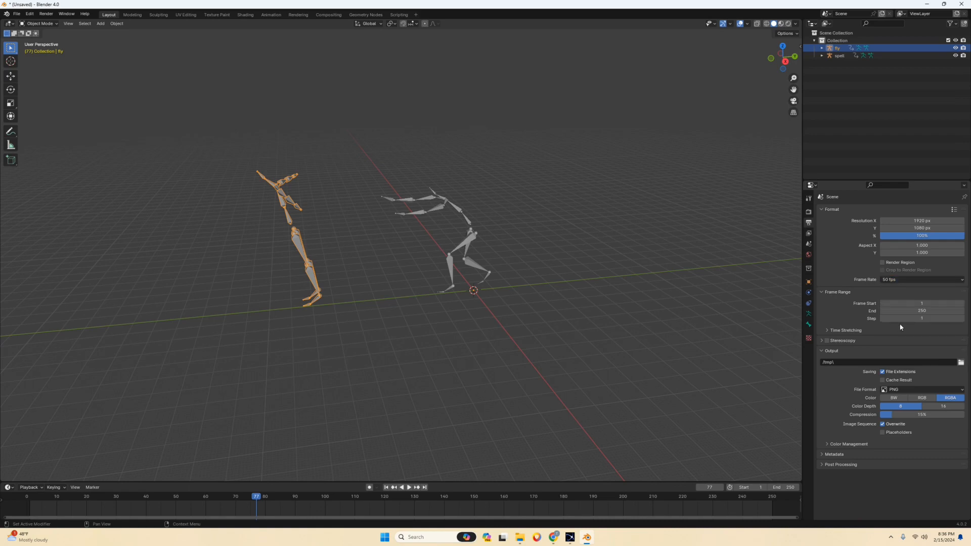
pyautogui.click(901, 279)
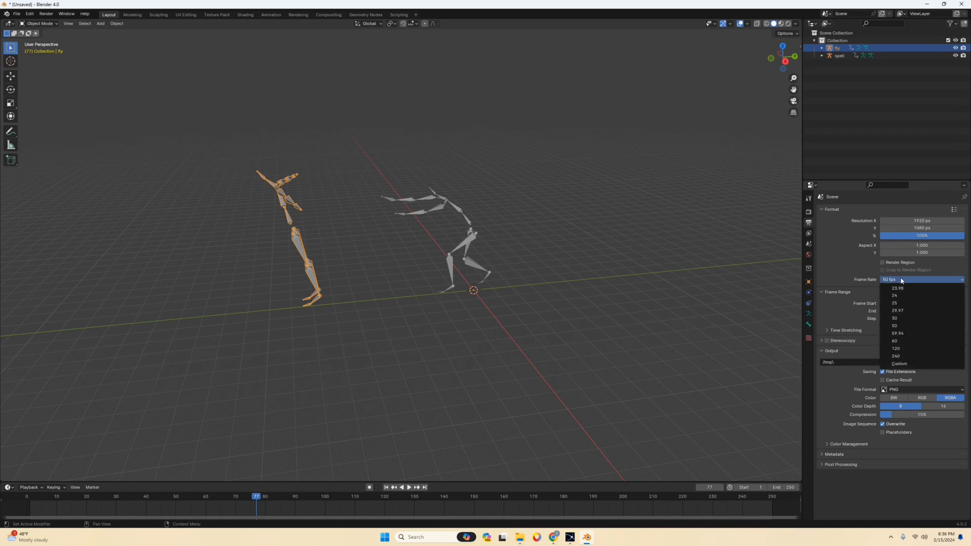
pyautogui.click(901, 341)
pyautogui.click(905, 281)
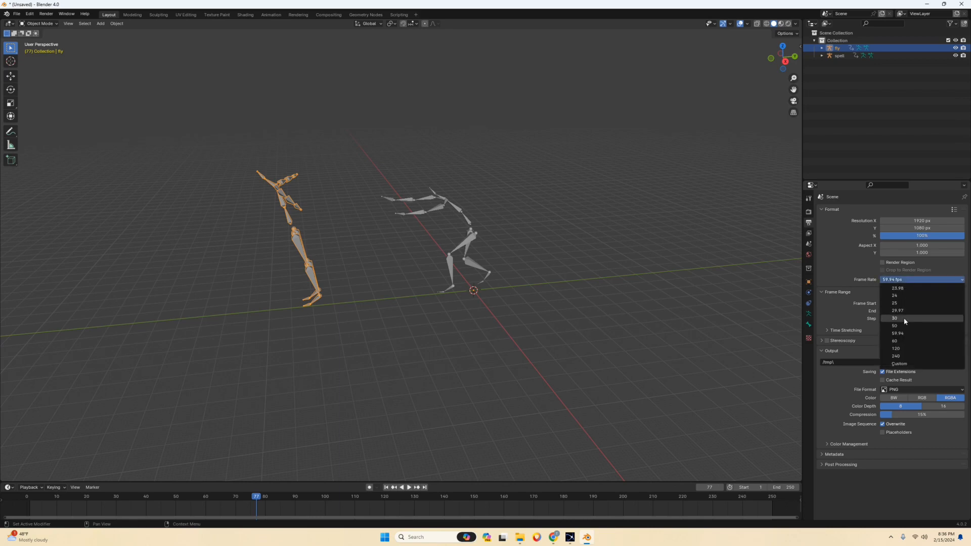
pyautogui.click(900, 341)
# Play back both armatures' motion at the new frame rate, then stop and return to the first frame.
pyautogui.press('space')
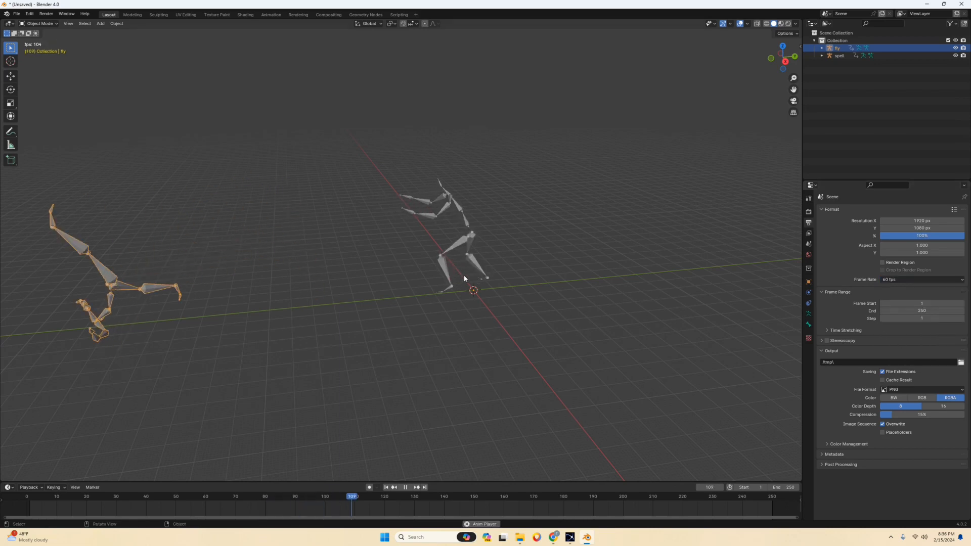
pyautogui.scroll(-3, 463, 275)
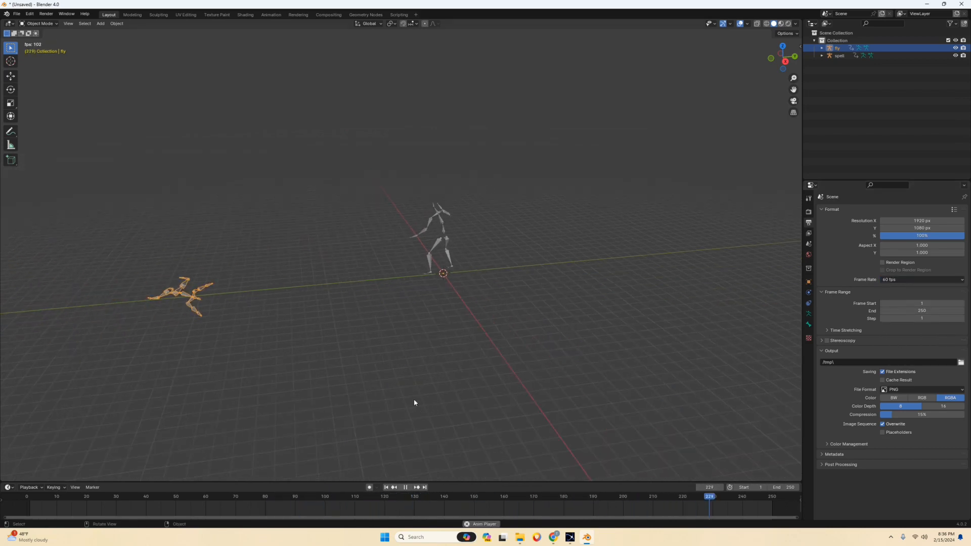
pyautogui.press('space')
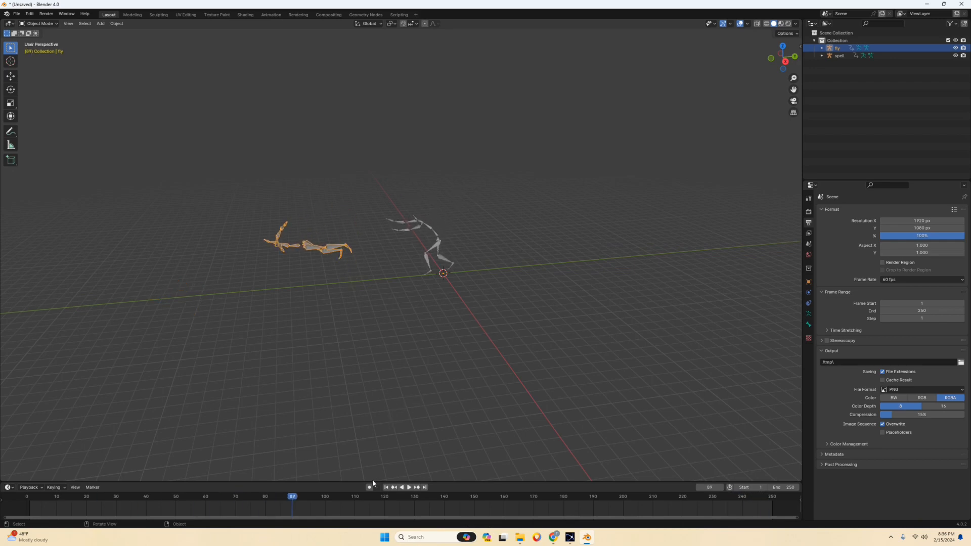
pyautogui.click(385, 487)
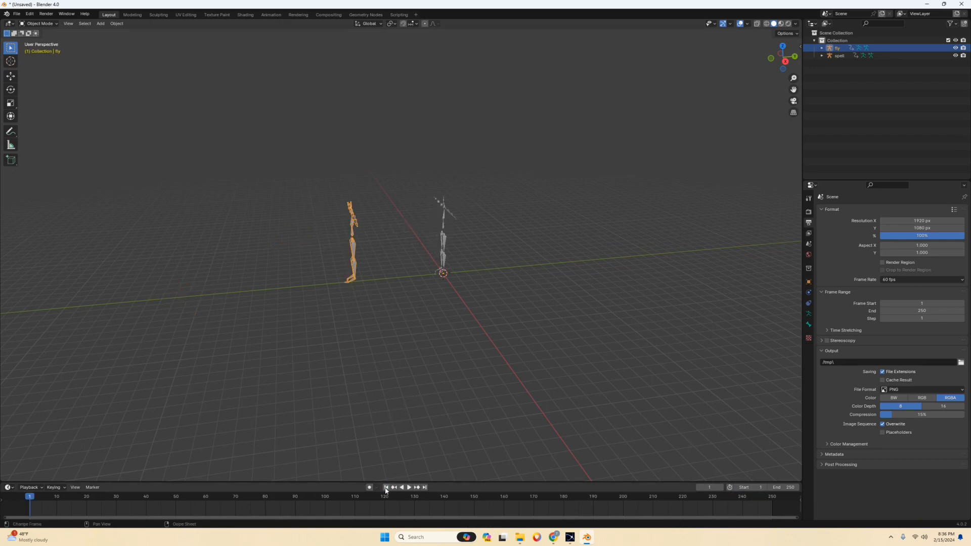
# Switch to Chrome and review Rokoko's Install the Blender plugin article, including its requirements and download instructions.
pyautogui.click(554, 537)
pyautogui.click(144, 7)
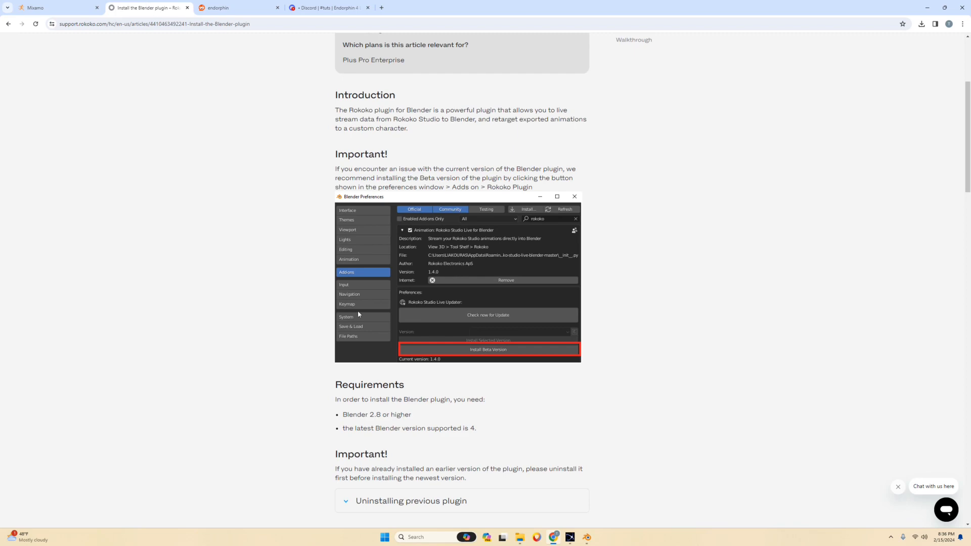
pyautogui.scroll(4, 357, 310)
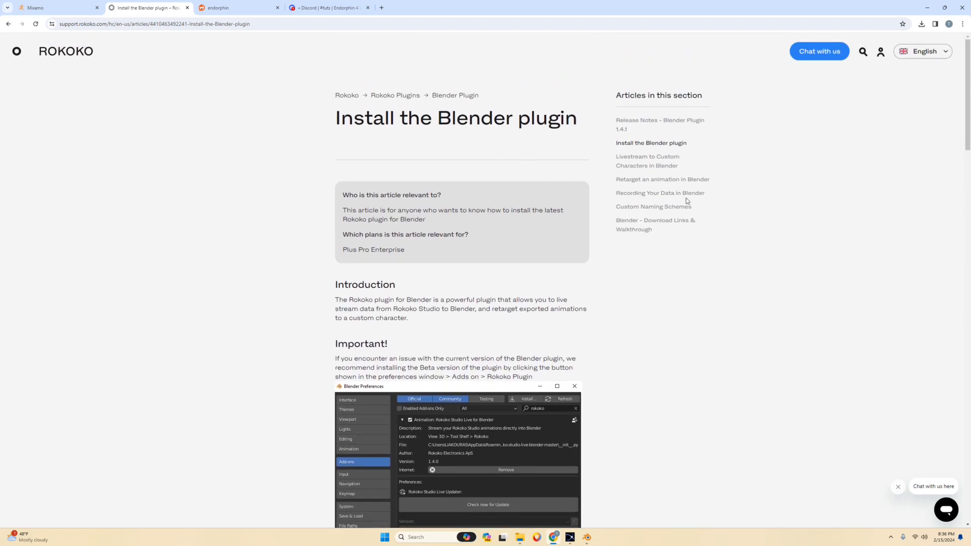
pyautogui.scroll(-7, 652, 227)
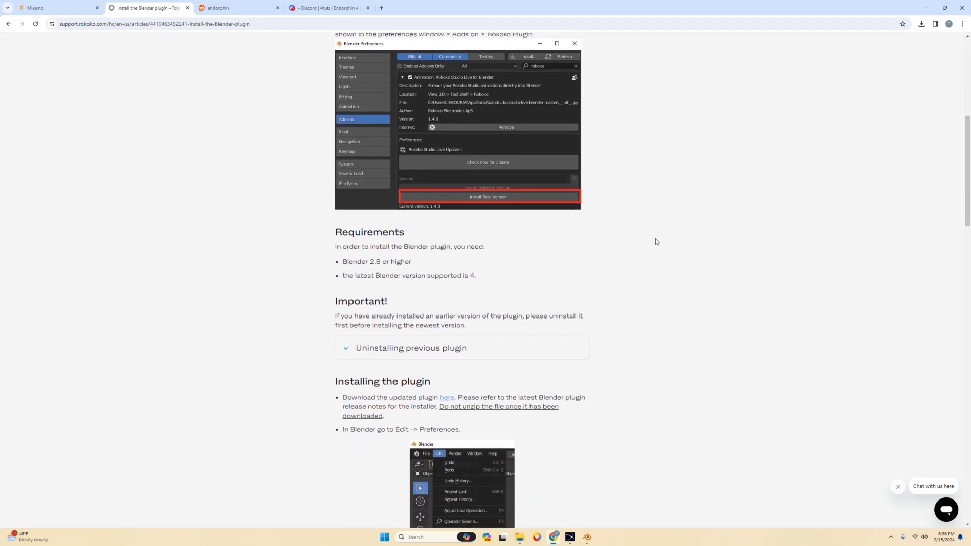
pyautogui.scroll(-1, 637, 250)
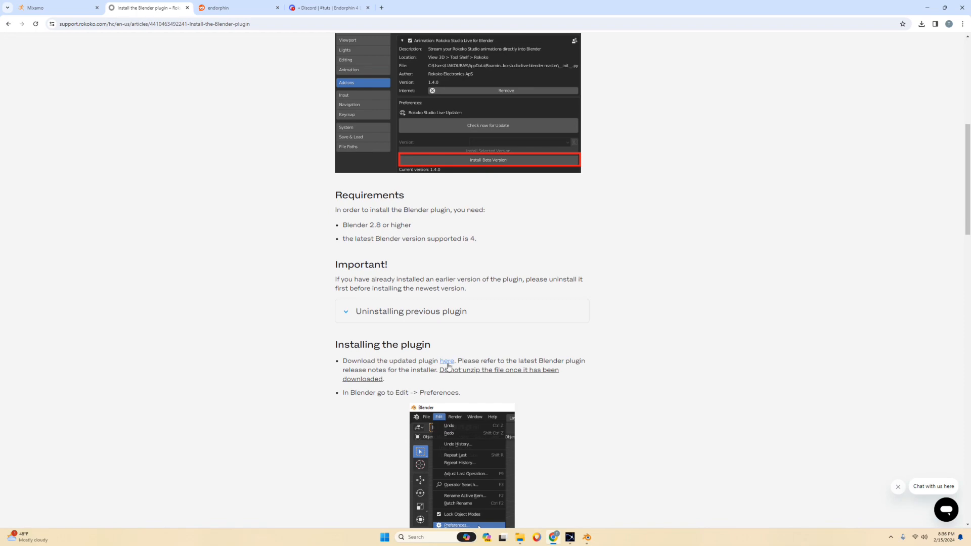
pyautogui.scroll(8, 447, 363)
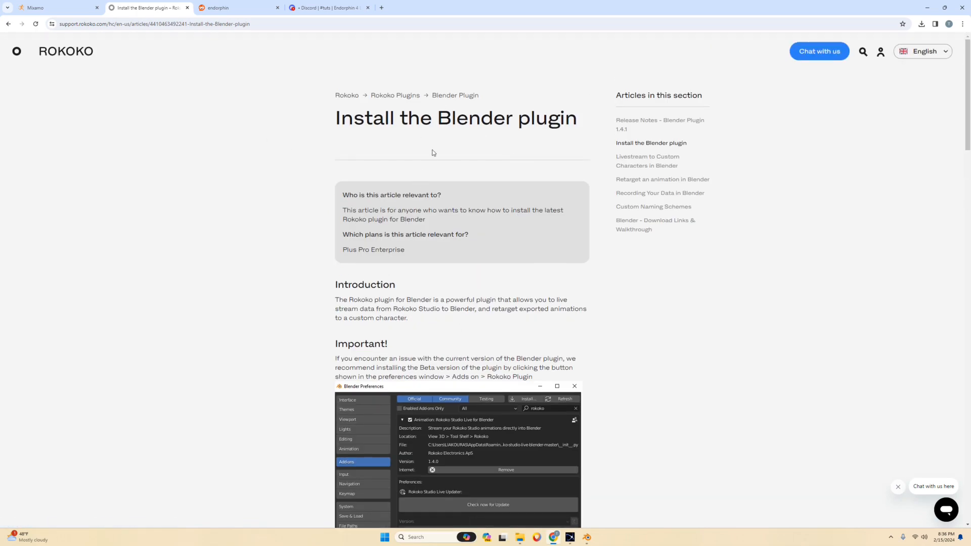
# Reopen the Install the Blender plugin article from the "blender rokoko addon" search results and download the plugin zip.
pyautogui.click(8, 24)
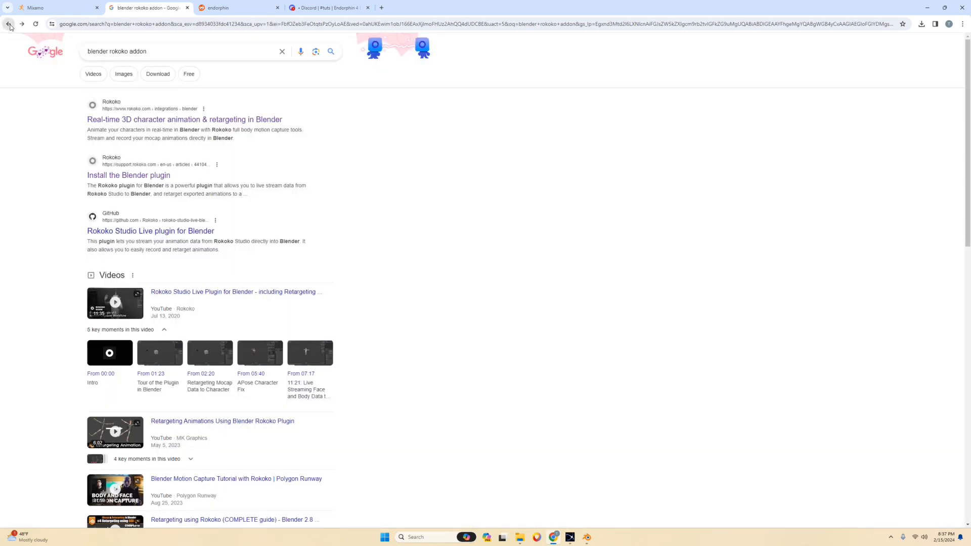
pyautogui.click(131, 177)
pyautogui.scroll(-7, 444, 303)
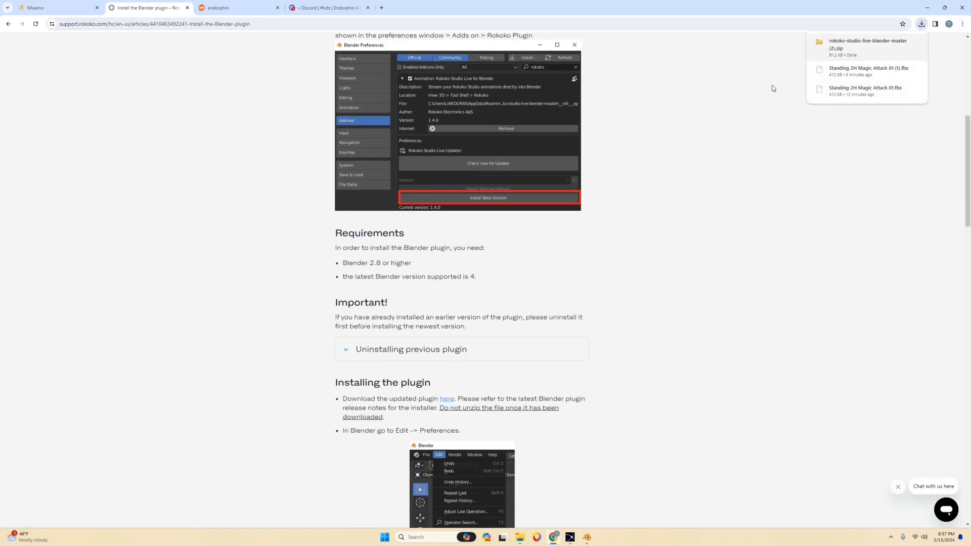
# Switch back to Blender and search the add-on preferences for rokoko to check the Rokoko Studio Live add-on, then close the preferences.
pyautogui.click(588, 540)
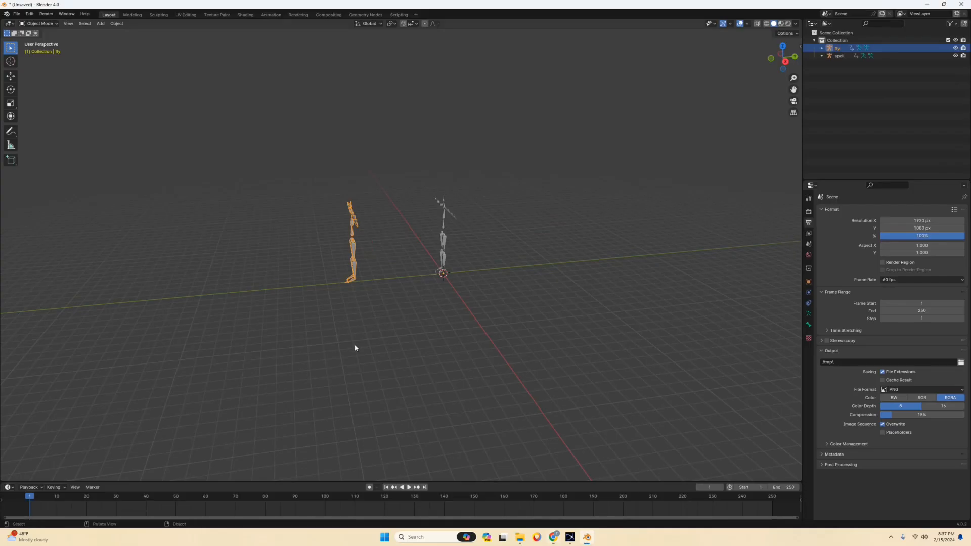
pyautogui.moveTo(356, 348); pyautogui.dragTo(484, 230, button='middle')
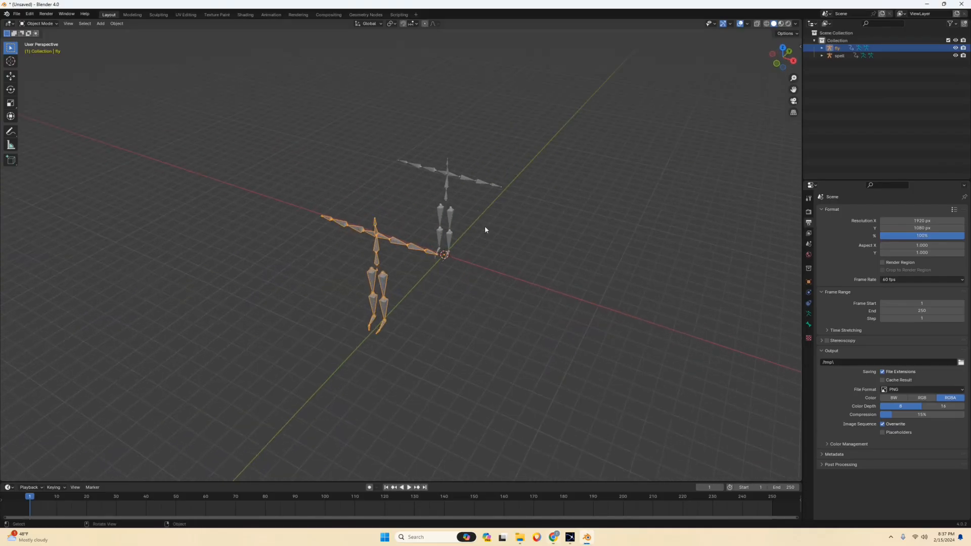
pyautogui.click(30, 14)
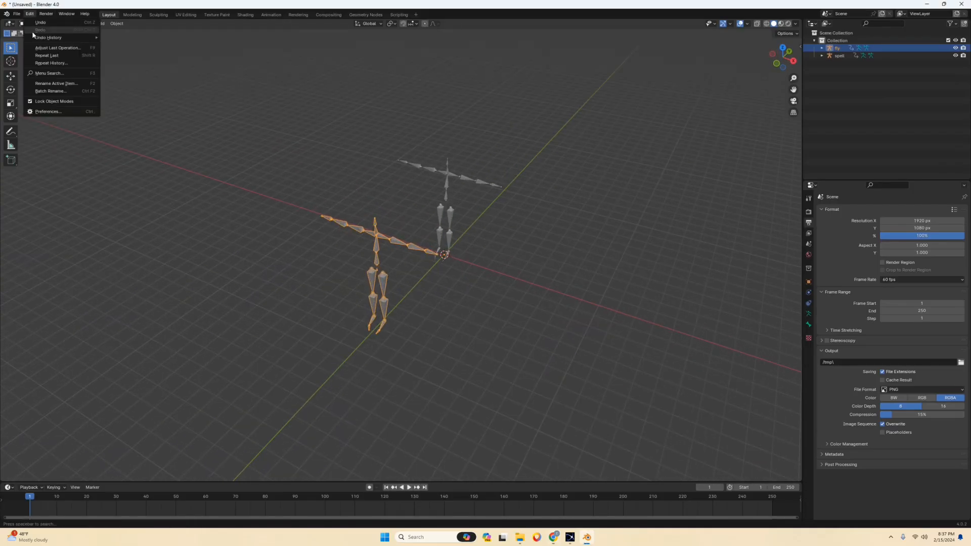
pyautogui.click(51, 109)
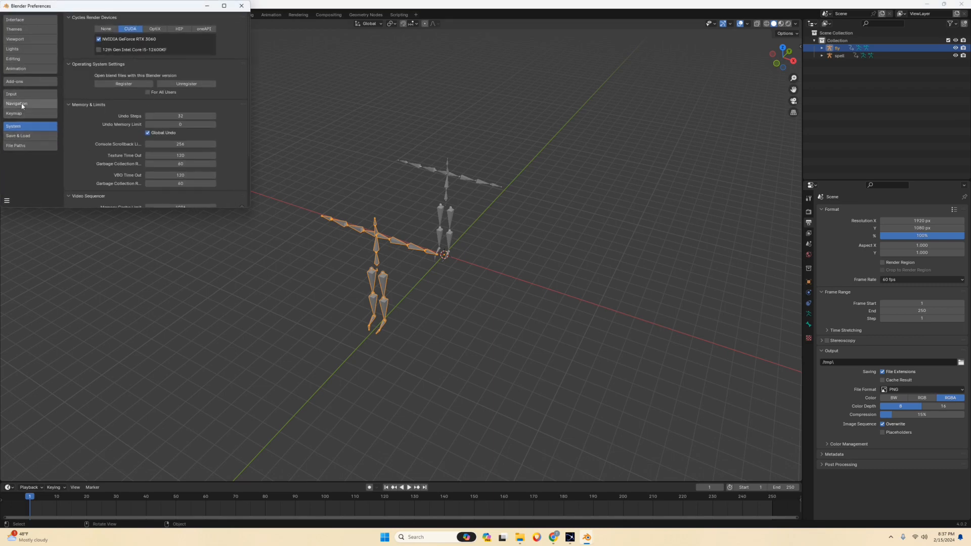
pyautogui.click(21, 82)
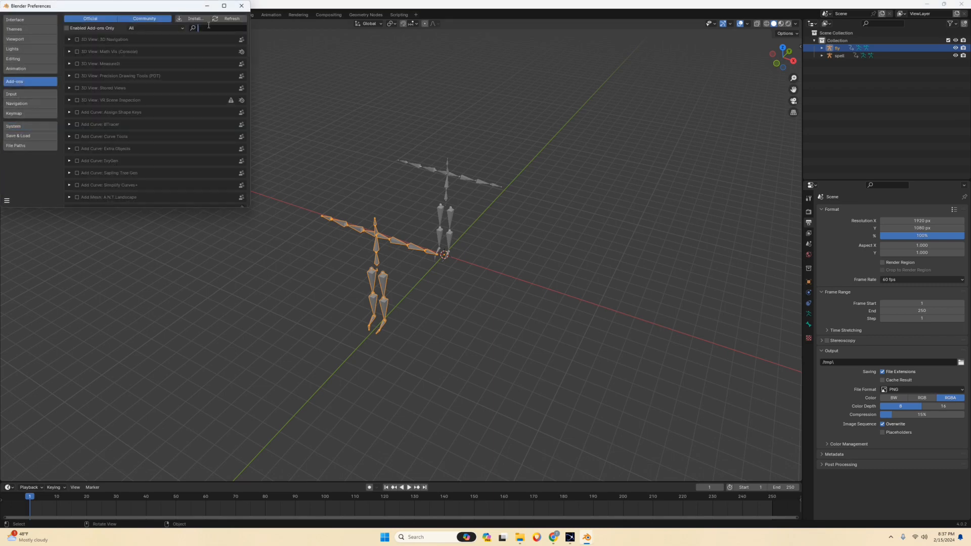
pyautogui.write('rokoko')
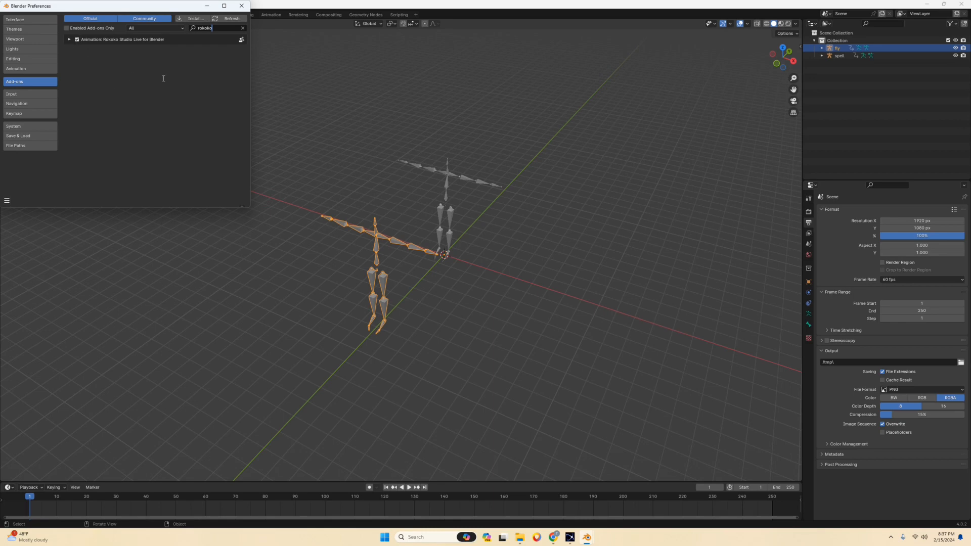
pyautogui.click(242, 6)
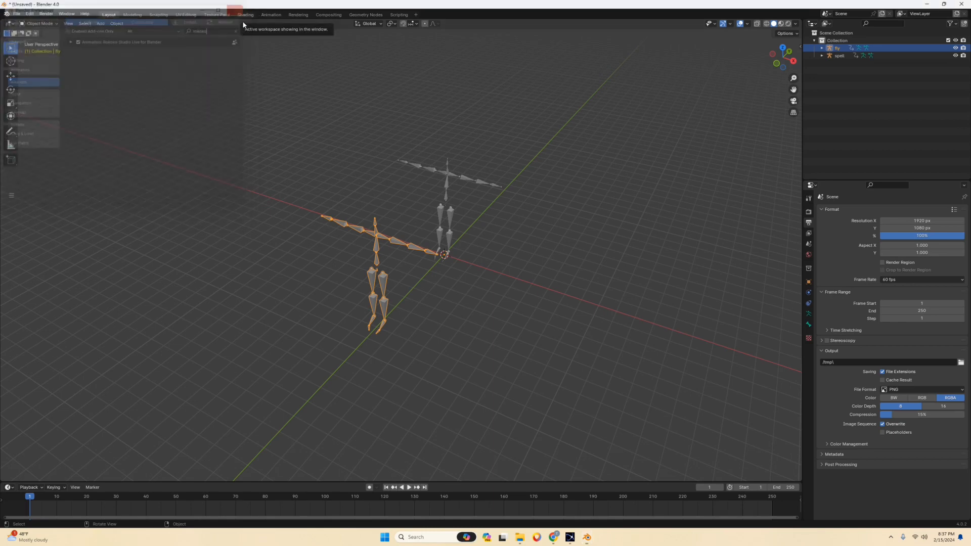
# Switch to Chrome's Mixamo tab, show the characters instead of the animations, and clear the spell search.
pyautogui.moveTo(425, 167)
pyautogui.mouseDown(button='middle')
pyautogui.moveTo(412, 154)
pyautogui.moveTo(441, 169)
pyautogui.mouseUp(button='middle')
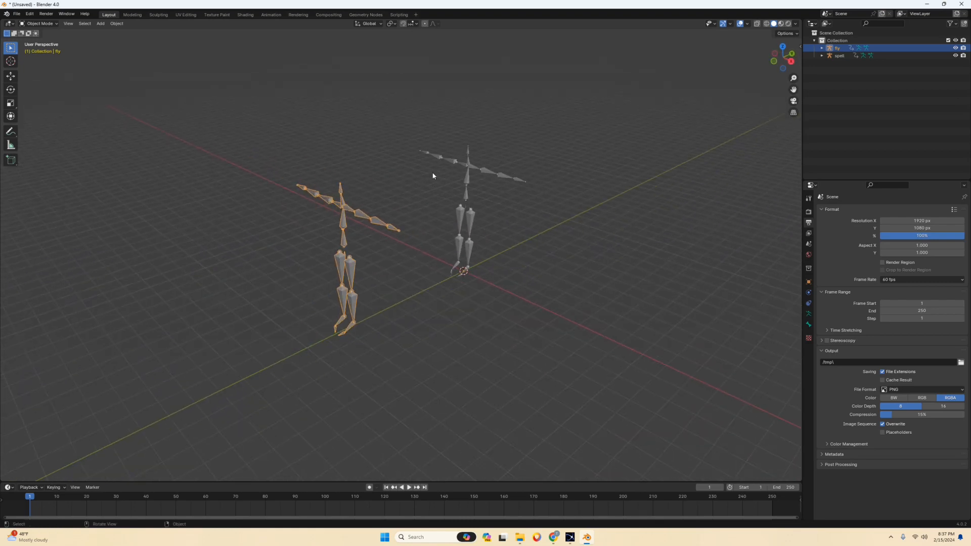
pyautogui.click(554, 539)
pyautogui.click(66, 8)
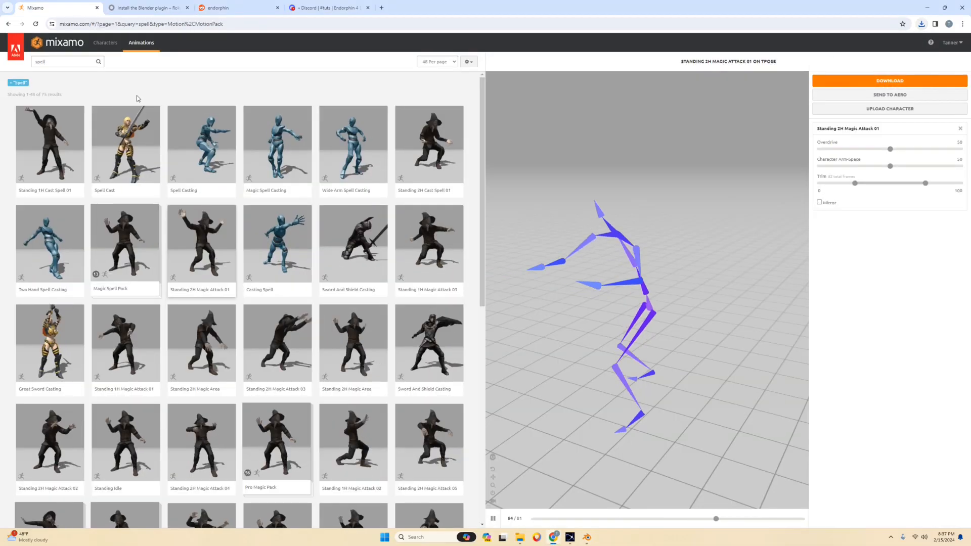
pyautogui.click(105, 43)
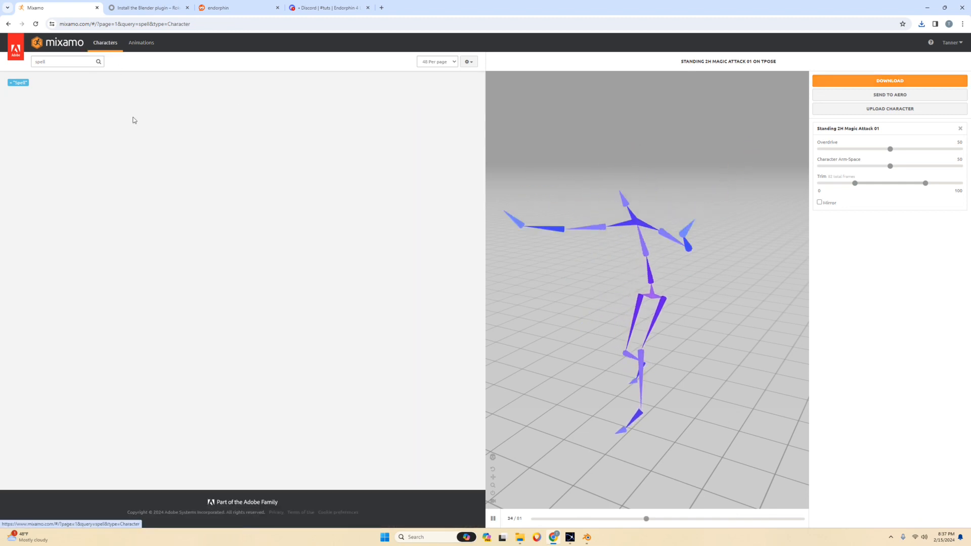
pyautogui.doubleClick(37, 61)
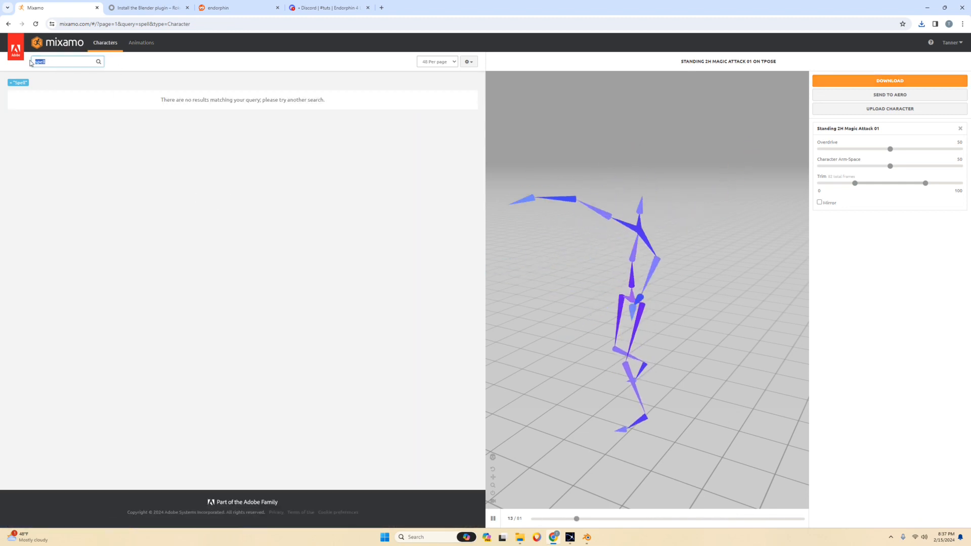
pyautogui.press('BackSpace')
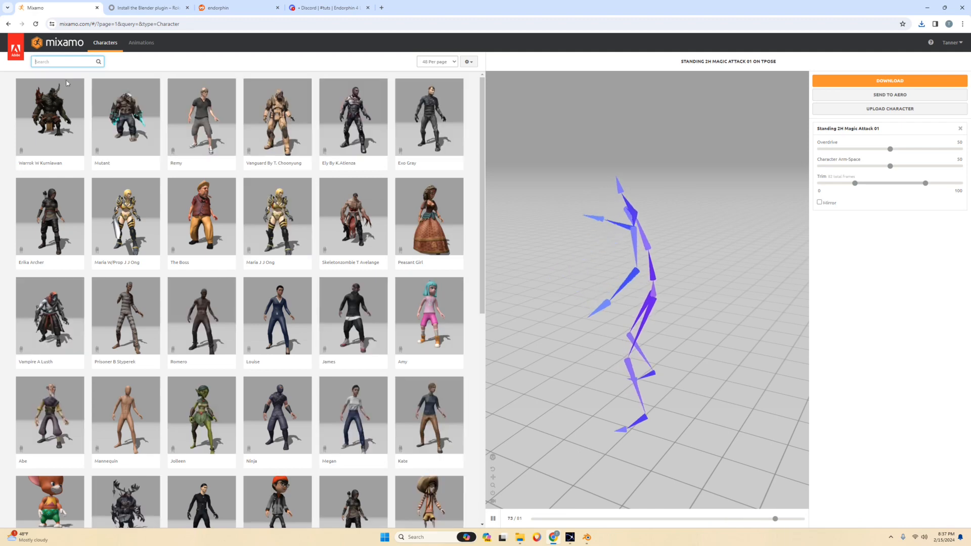
# Choose the Ninja character in the Mixamo library and confirm replacing the previous character.
pyautogui.scroll(-8, 112, 261)
pyautogui.scroll(7, 207, 219)
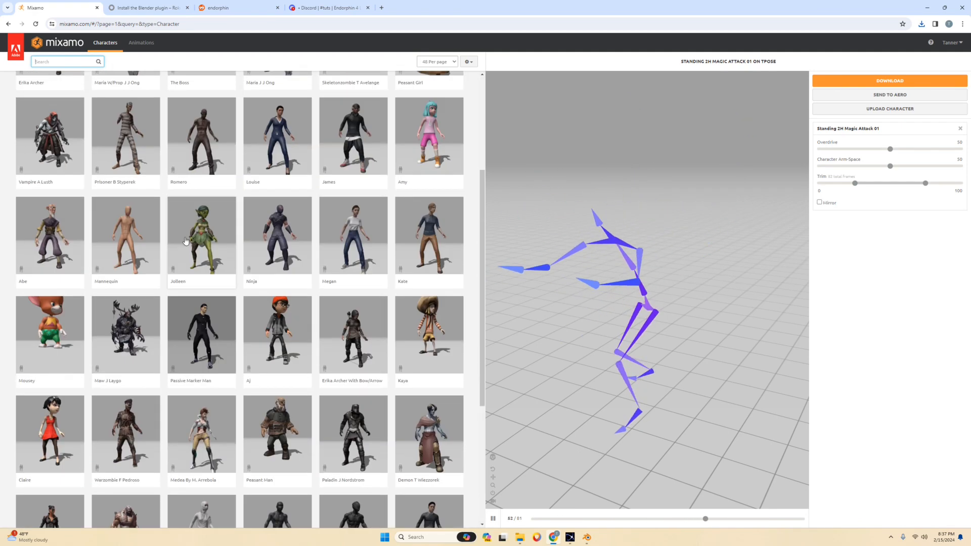
pyautogui.scroll(1, 205, 222)
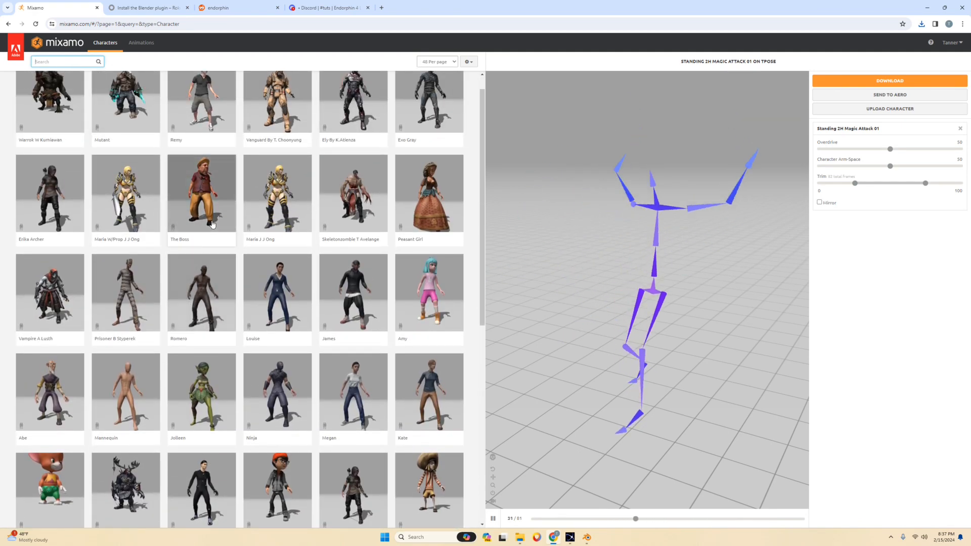
pyautogui.click(277, 392)
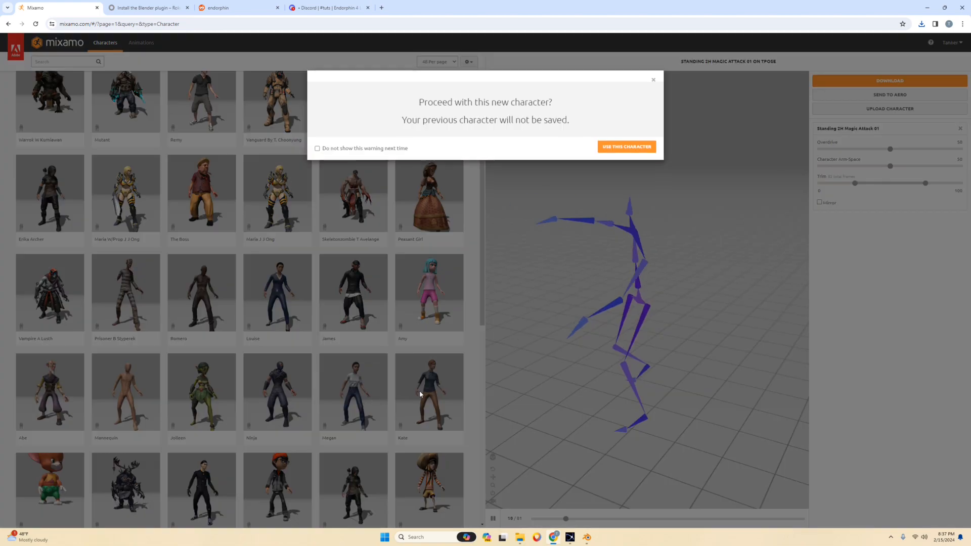
pyautogui.click(629, 145)
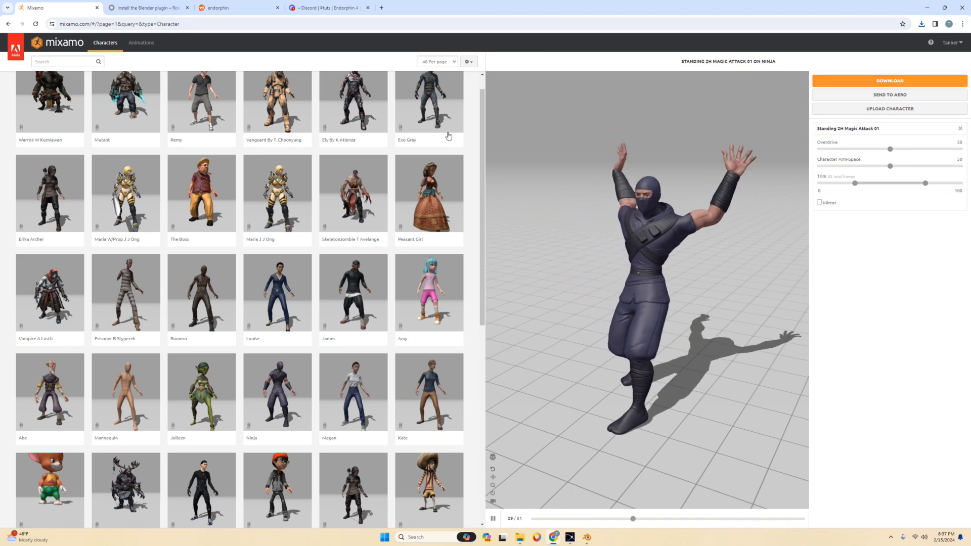
# Search the animations for tpose and apply the T-Pose animation to the Ninja.
pyautogui.click(141, 43)
pyautogui.click(63, 61)
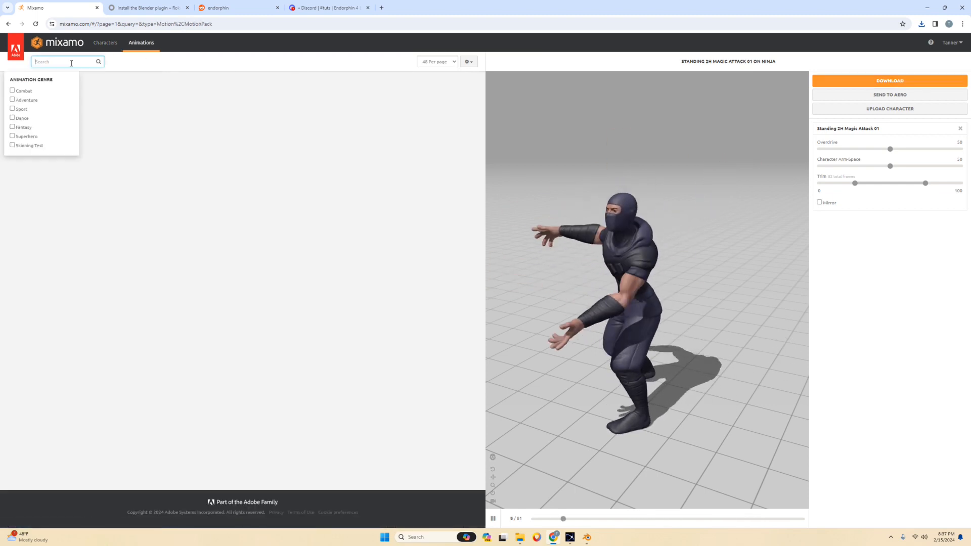
pyautogui.write('tpose')
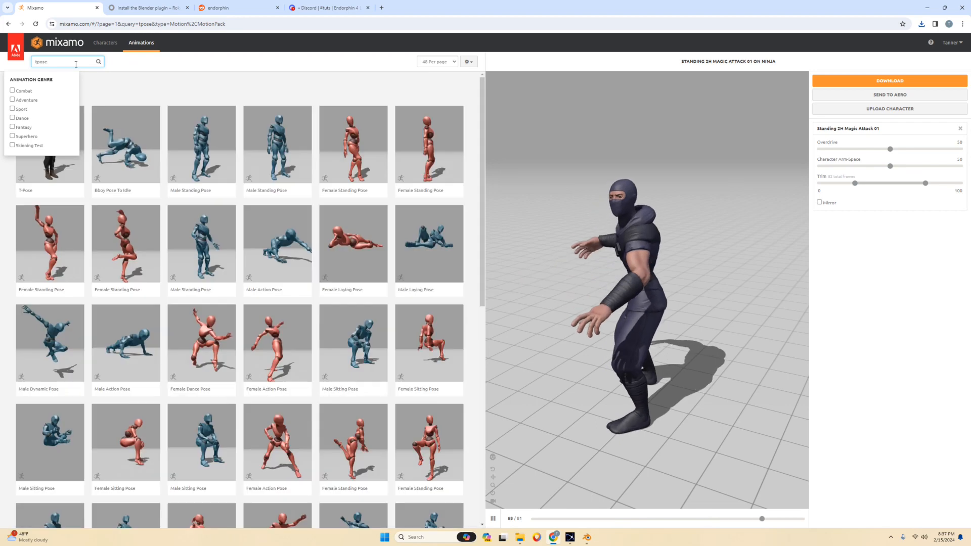
pyautogui.click(201, 81)
pyautogui.click(61, 137)
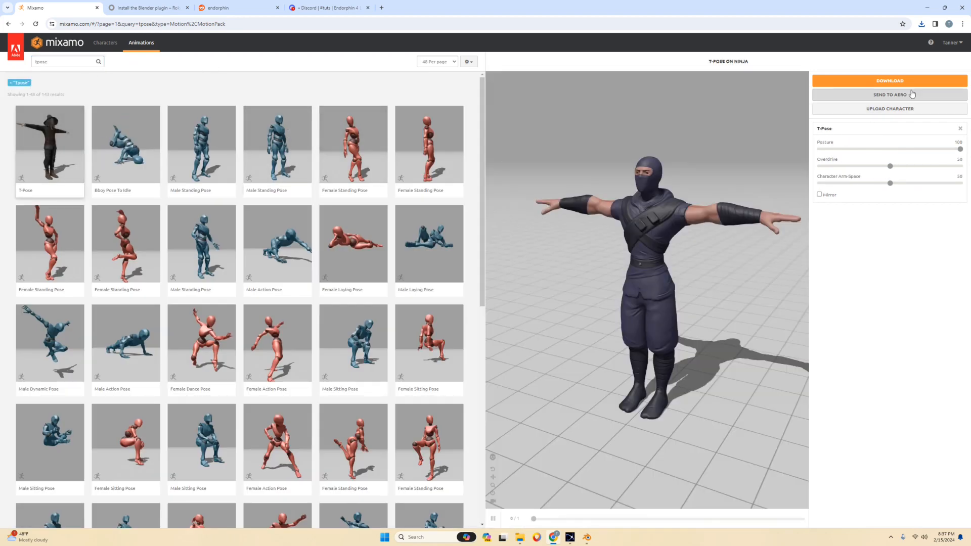
# Download the T-posed Ninja with the format set to FBX Binary(.fbx) and the skin option to With Skin.
pyautogui.click(900, 82)
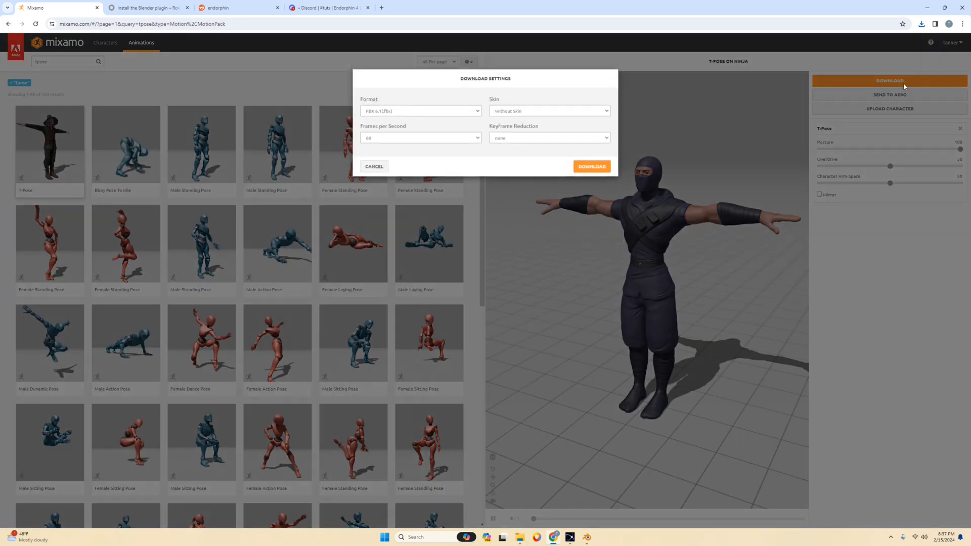
pyautogui.click(412, 112)
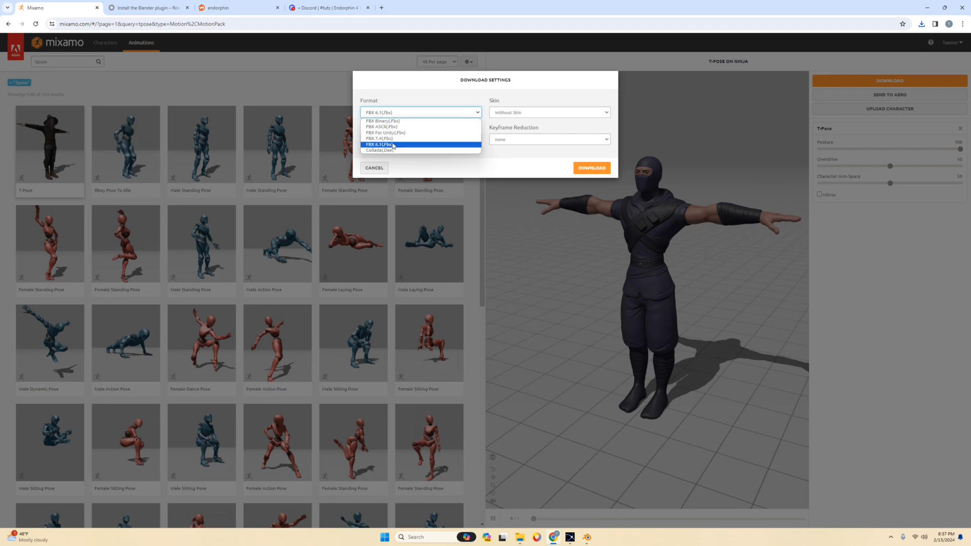
pyautogui.click(393, 121)
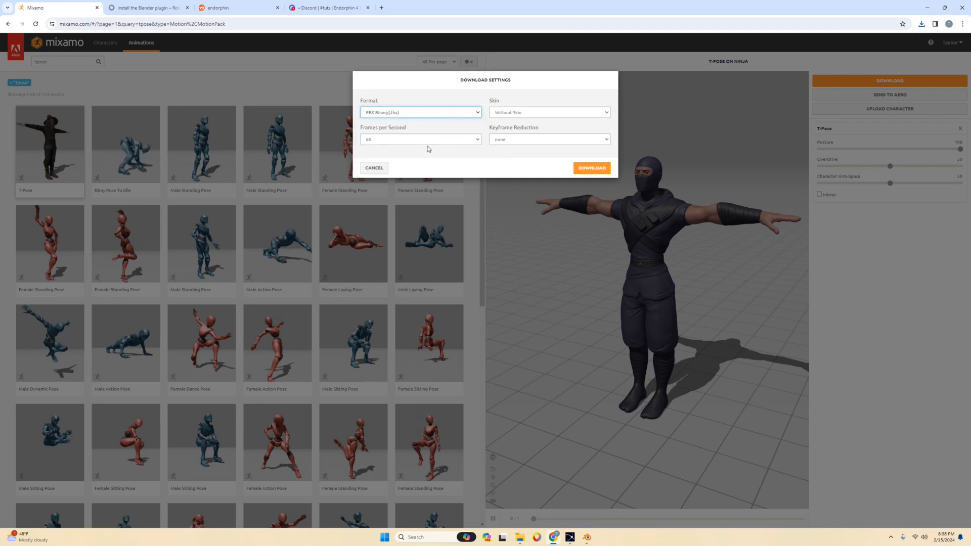
pyautogui.click(523, 114)
pyautogui.click(518, 120)
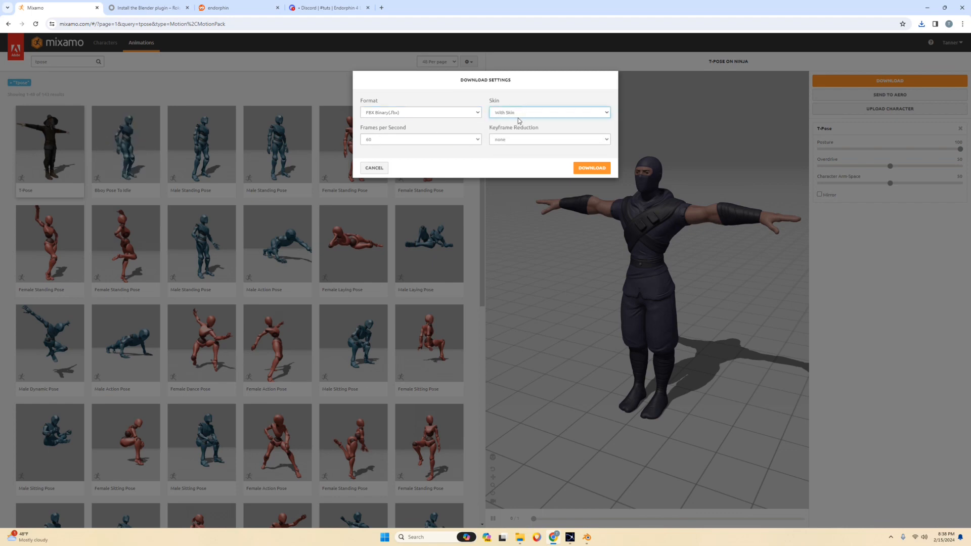
pyautogui.click(592, 170)
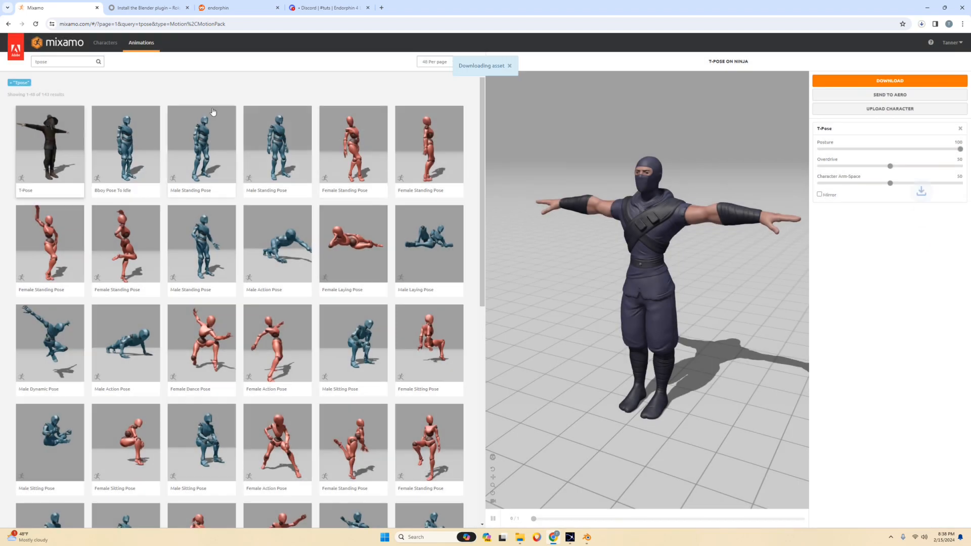
# Clear the tpose search and replace the Ninja with the James character from the character library.
pyautogui.click(85, 61)
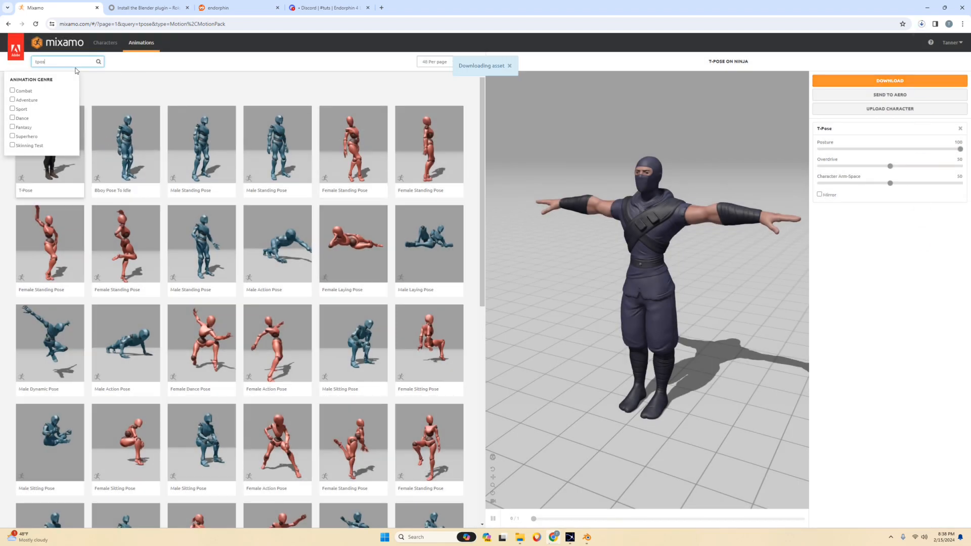
pyautogui.press('BackSpace')
pyautogui.press('BackSpace')
pyautogui.press('BackSpace')
pyautogui.press('BackSpace')
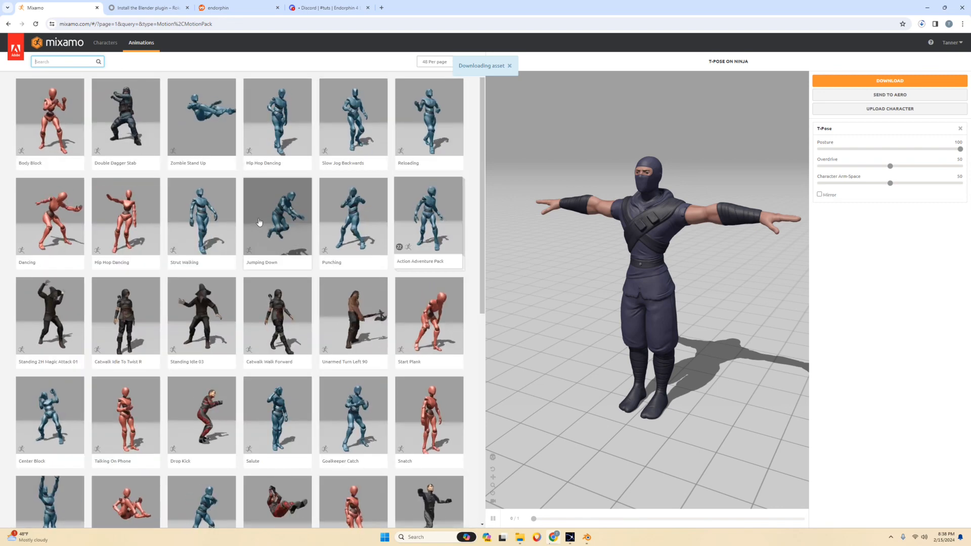
pyautogui.scroll(-2, 218, 182)
pyautogui.click(105, 42)
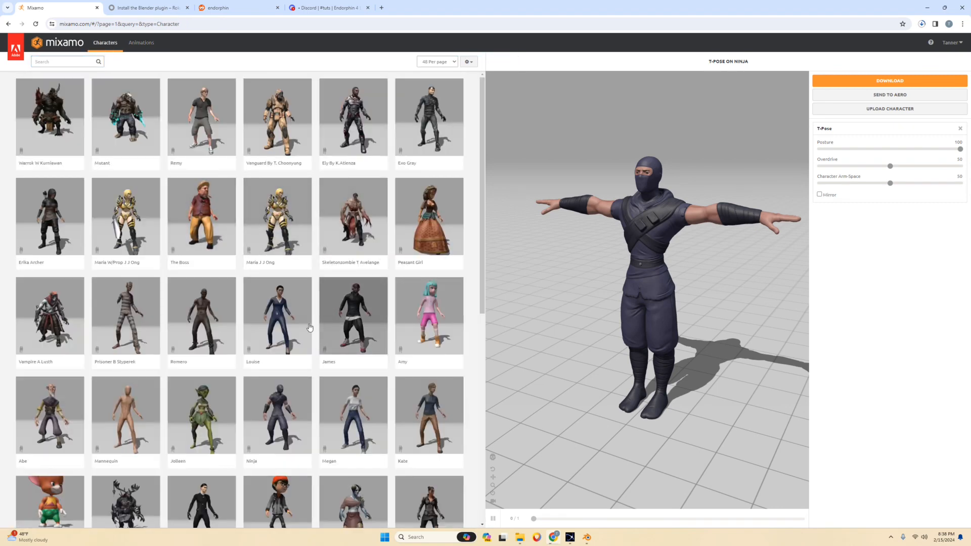
pyautogui.click(349, 326)
pyautogui.click(626, 139)
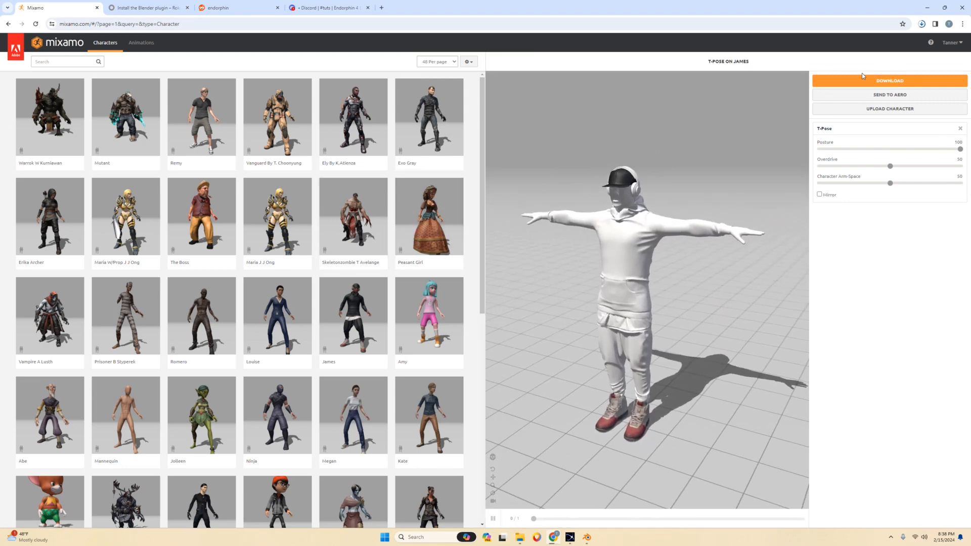
pyautogui.scroll(-5, 316, 341)
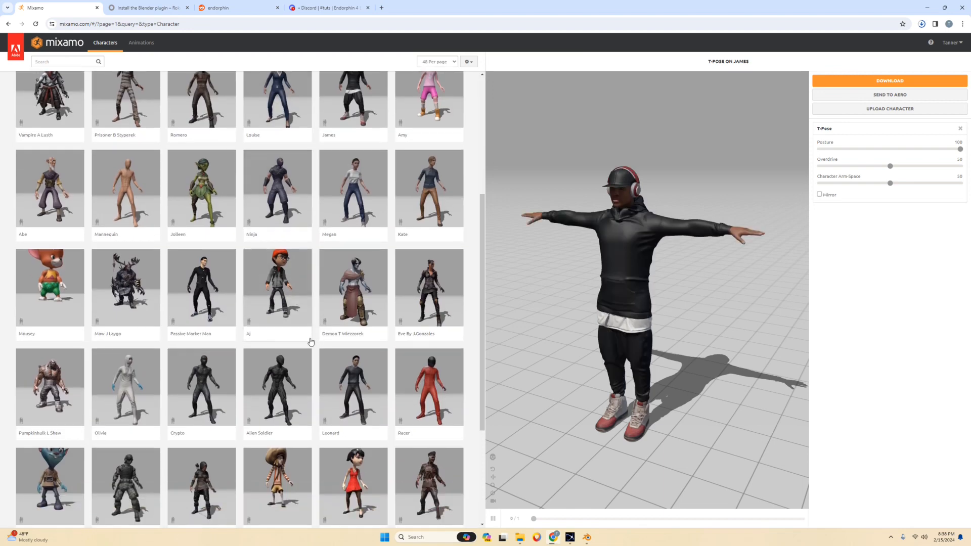
pyautogui.scroll(3, 303, 354)
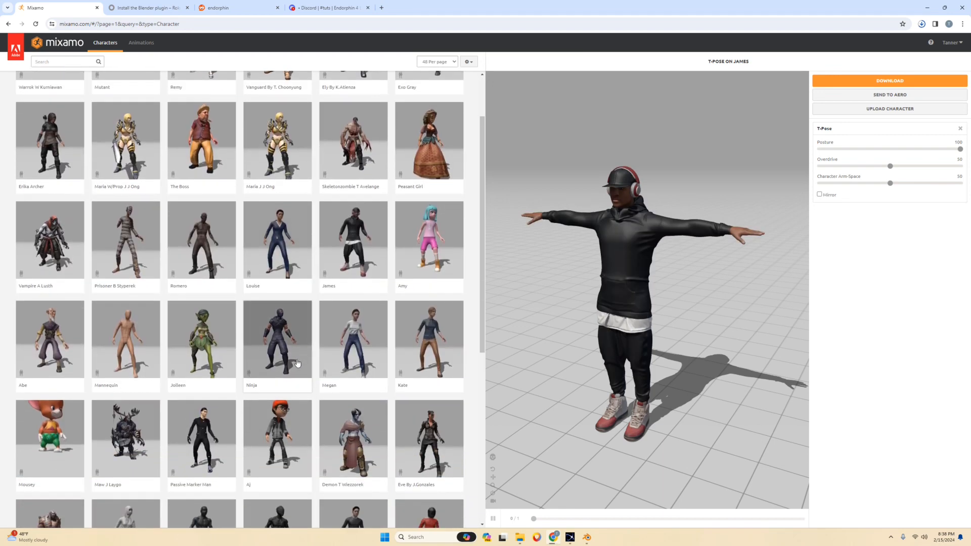
pyautogui.scroll(2, 297, 363)
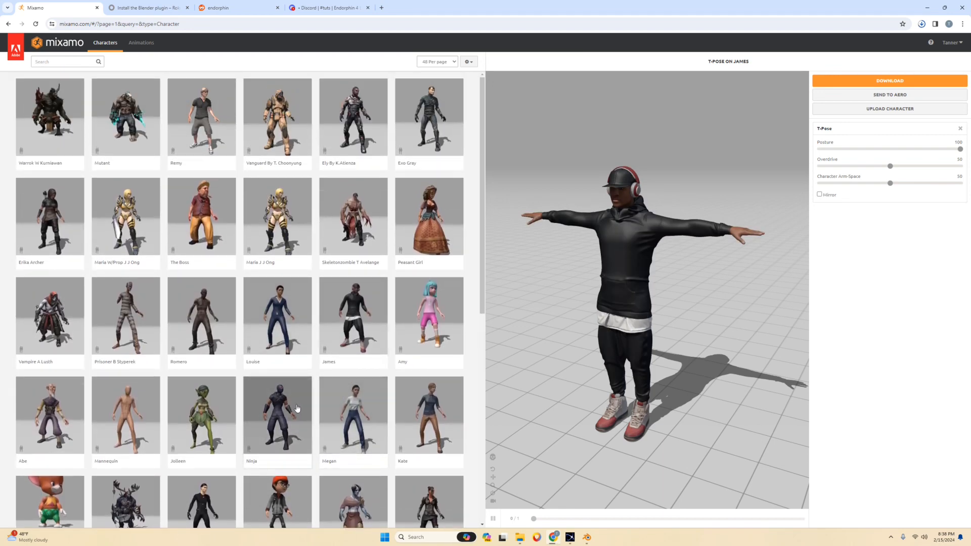
pyautogui.scroll(-2, 308, 394)
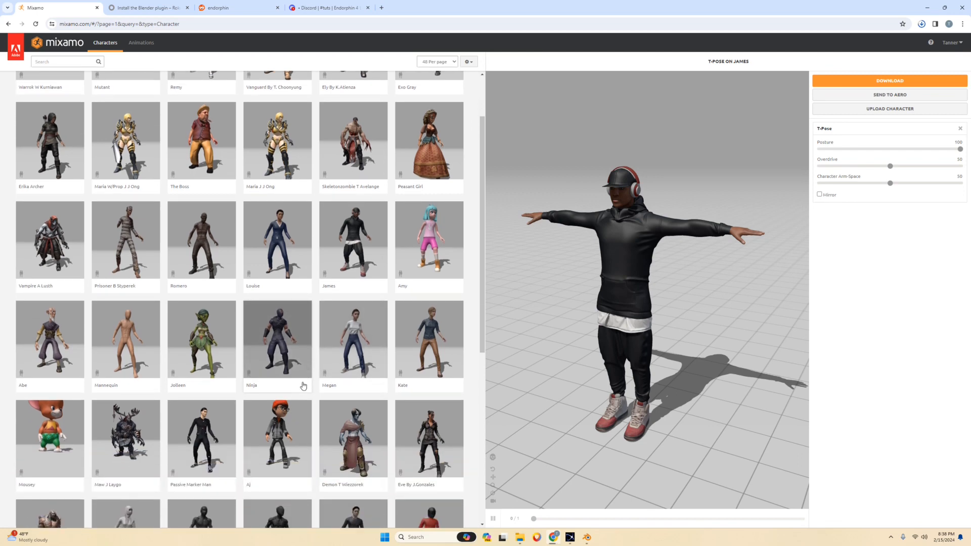
pyautogui.scroll(2, 278, 374)
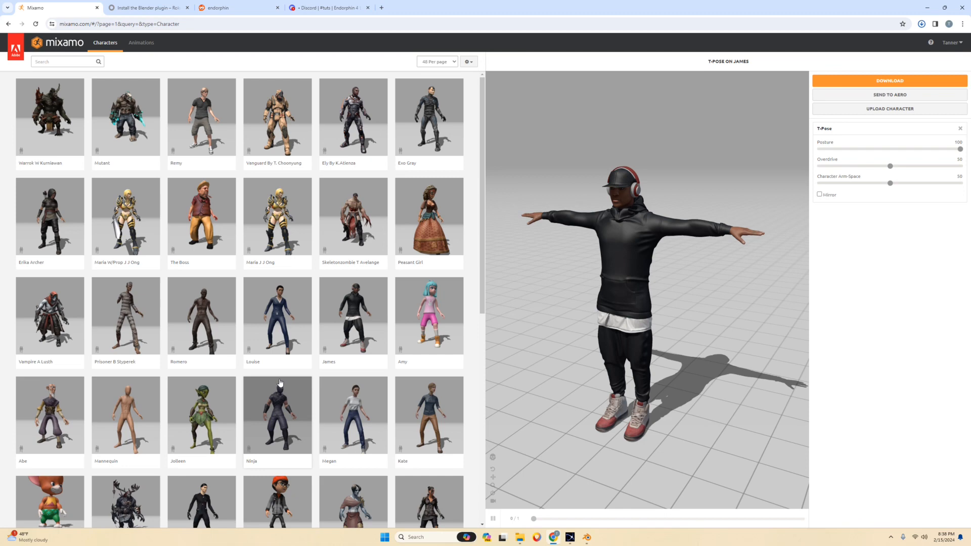
pyautogui.scroll(-1, 280, 383)
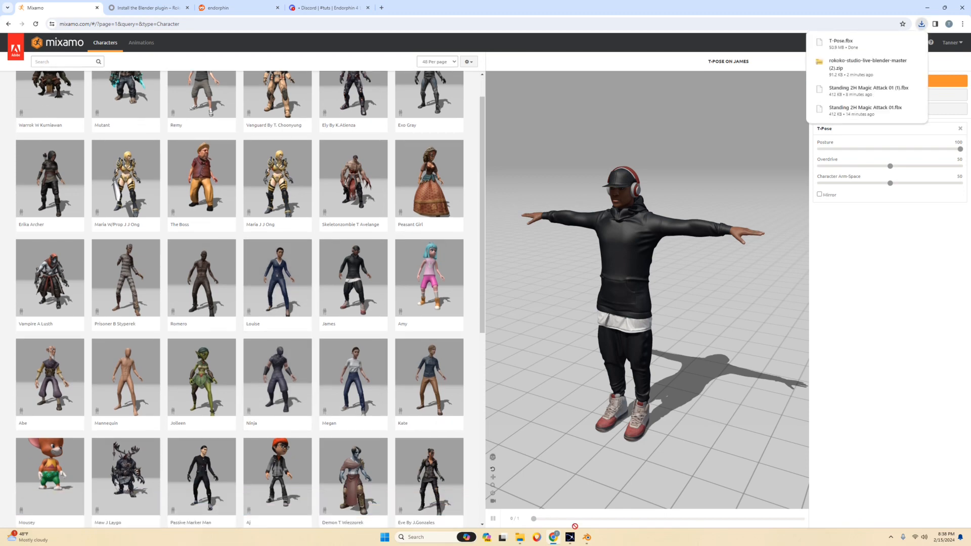
# Download the T-posed James character as FBX Binary(.fbx) with skin.
pyautogui.click(941, 80)
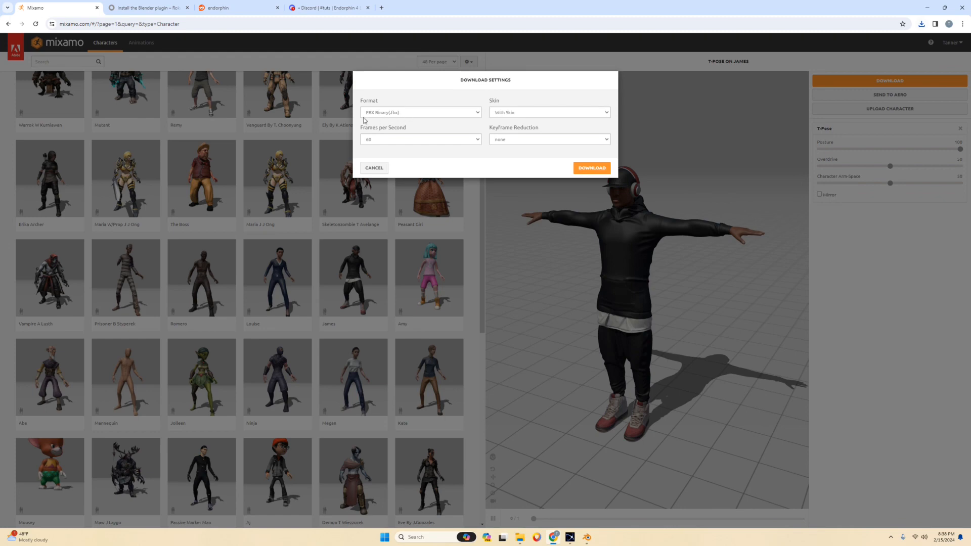
pyautogui.click(590, 168)
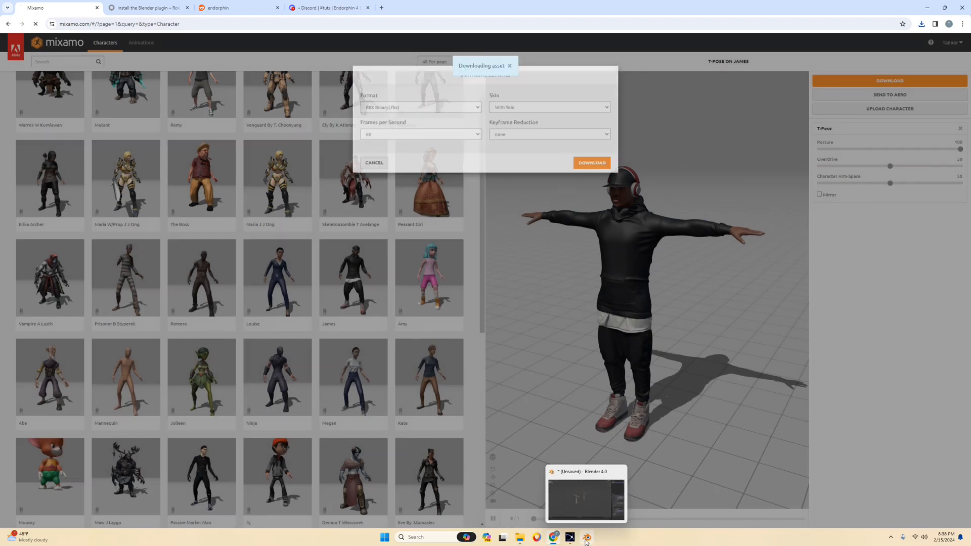
# Switch to Blender and import the Ninja's T-Pose.fbx from the Downloads folder as an FBX.
pyautogui.click(587, 537)
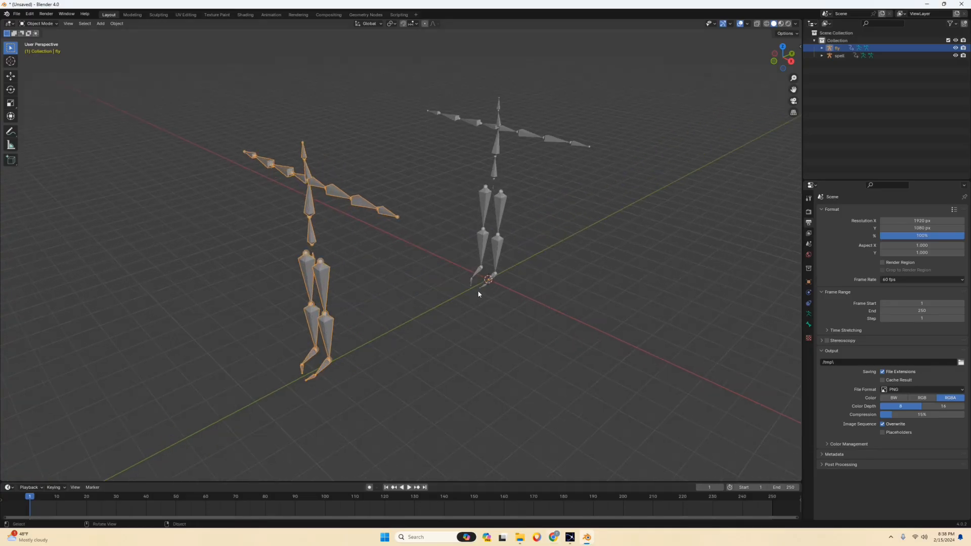
pyautogui.moveTo(479, 293); pyautogui.dragTo(415, 248, button='middle')
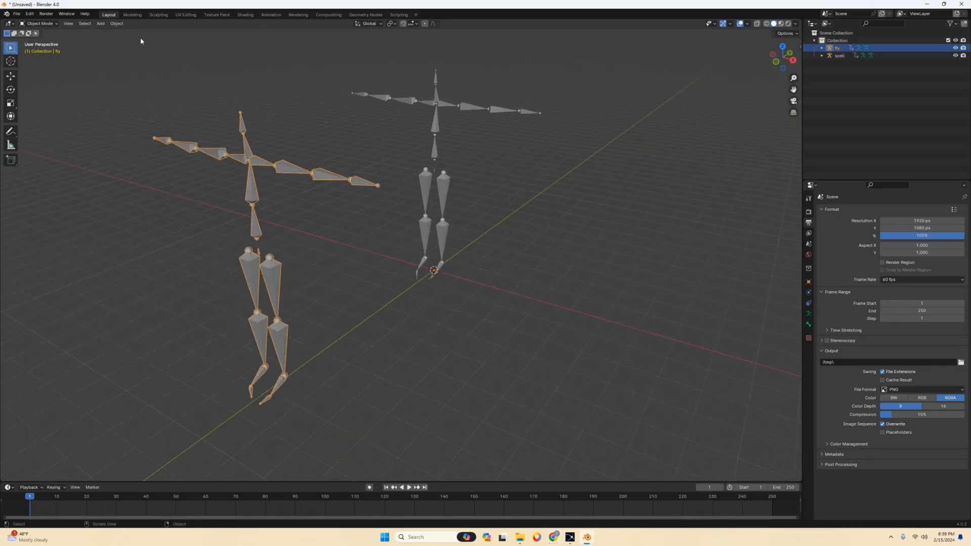
pyautogui.click(16, 14)
pyautogui.moveTo(40, 126)
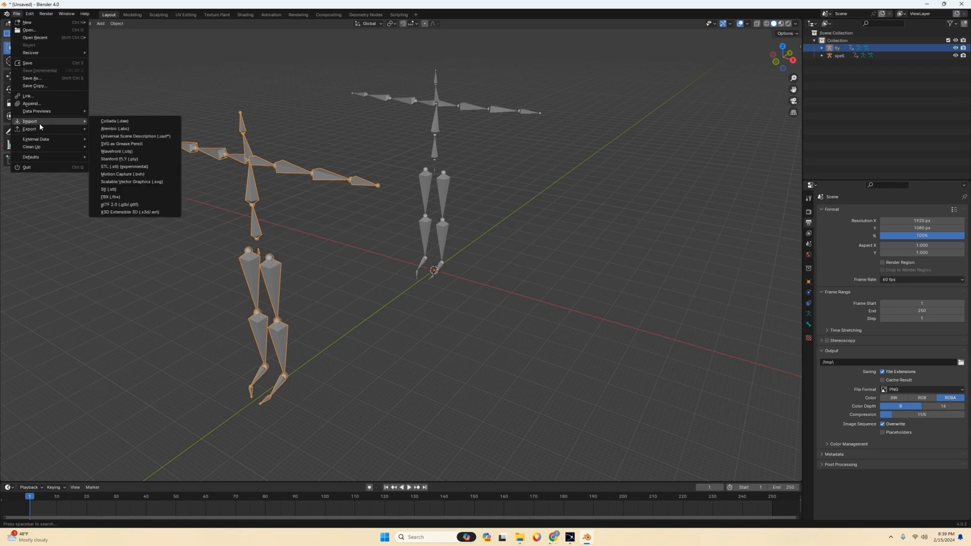
pyautogui.click(122, 198)
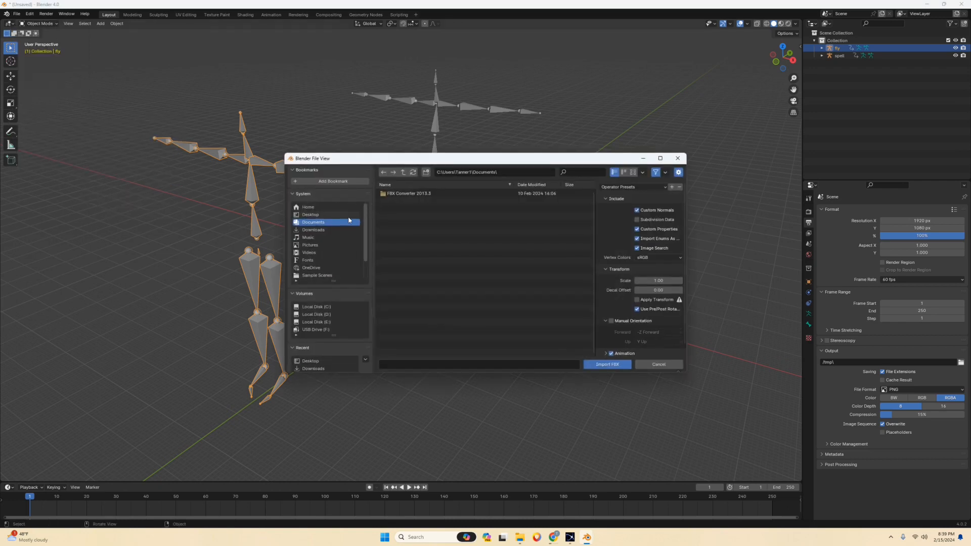
pyautogui.click(322, 230)
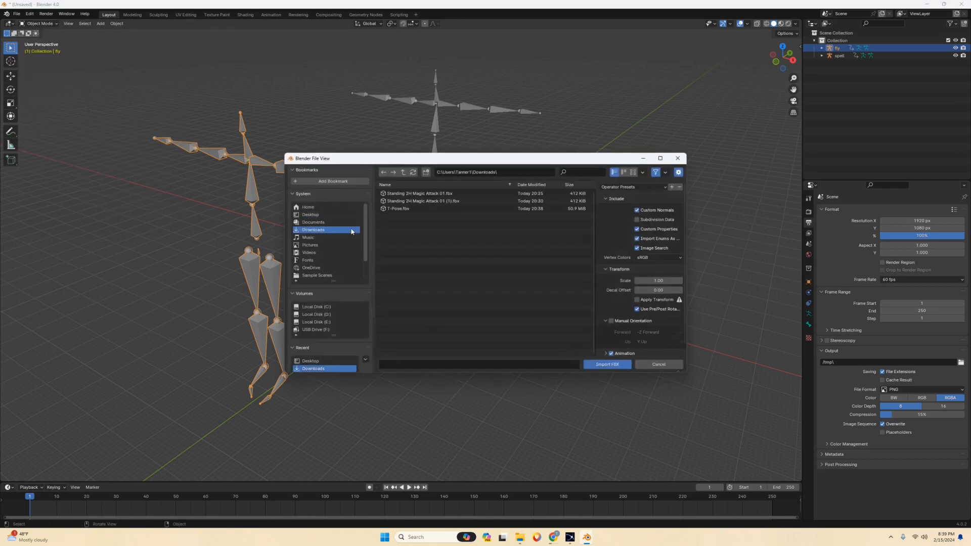
pyautogui.click(400, 208)
pyautogui.click(605, 364)
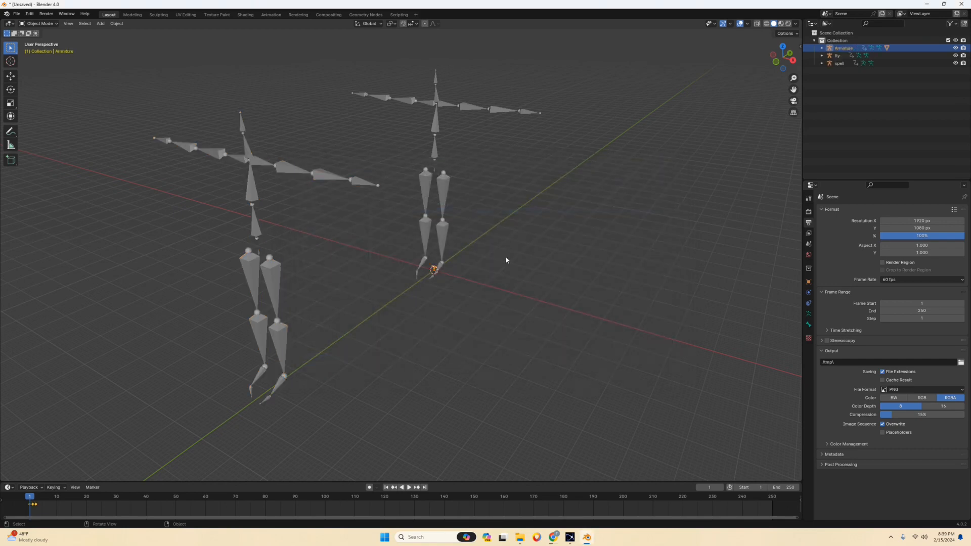
# Compare the size of the imported Ninja with the fly and spell BVH armatures at the origin.
pyautogui.scroll(10, 505, 258)
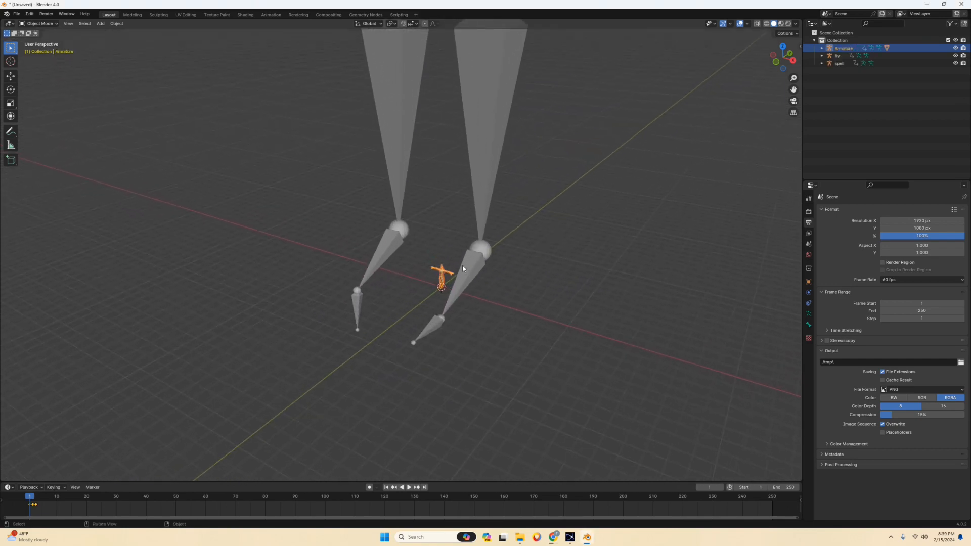
pyautogui.scroll(-10, 441, 233)
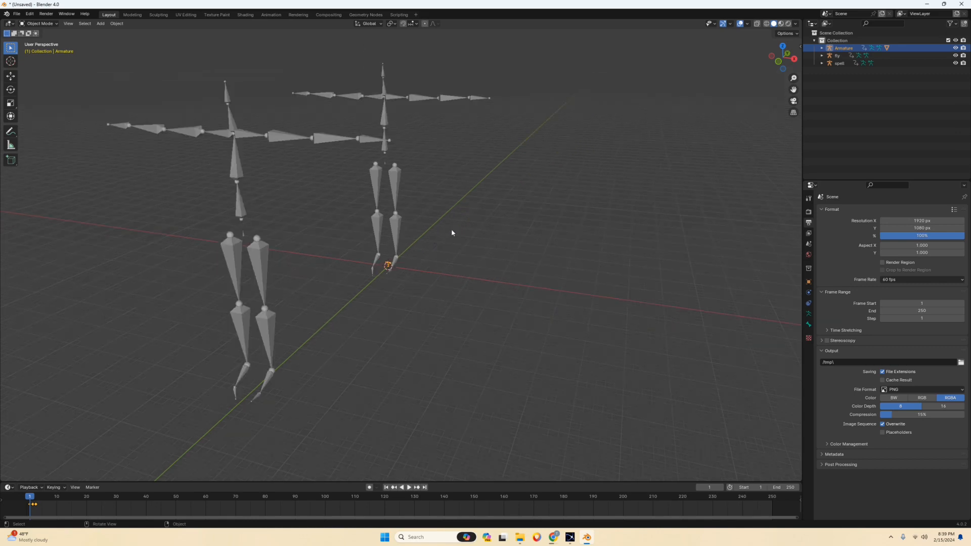
pyautogui.moveTo(451, 232); pyautogui.dragTo(430, 213, button='middle')
pyautogui.click(205, 148)
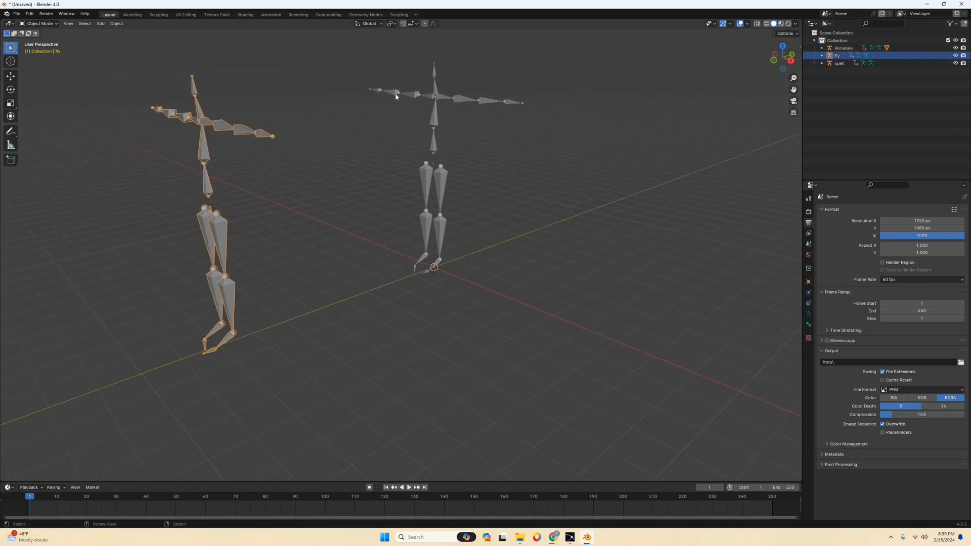
pyautogui.click(431, 92)
pyautogui.scroll(-3, 419, 280)
pyautogui.moveTo(419, 280)
pyautogui.mouseDown(button='middle')
pyautogui.moveTo(433, 254)
pyautogui.moveTo(429, 283)
pyautogui.mouseUp(button='middle')
pyautogui.click(555, 538)
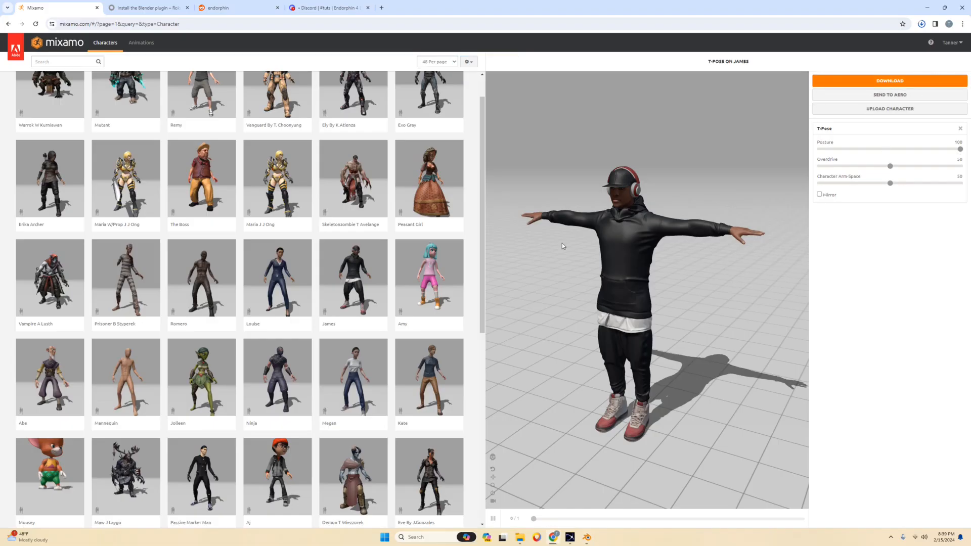
pyautogui.click(589, 535)
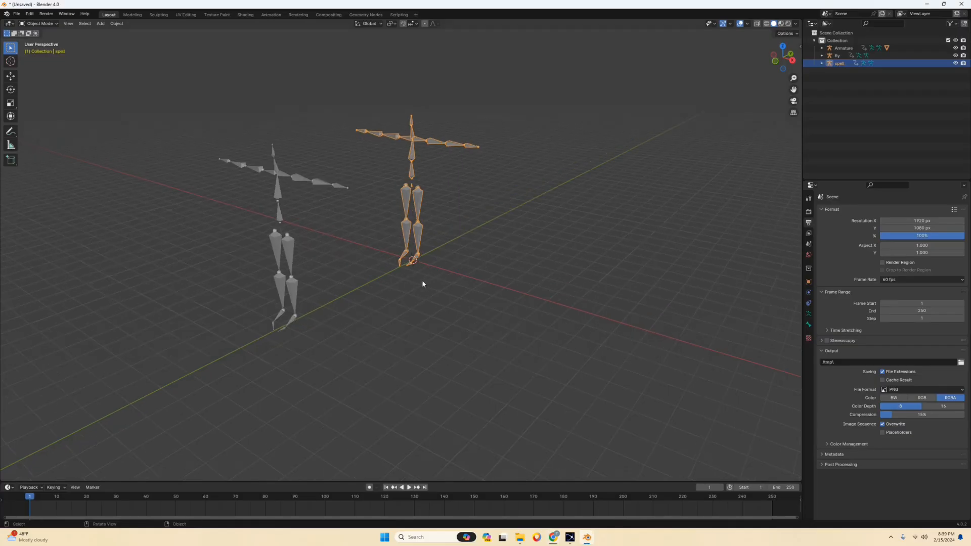
# Select both the fly and spell armatures and scale them down in front orthographic view to roughly match the Ninja's size.
pyautogui.press('KP_1')
pyautogui.press('KP_5')
pyautogui.keyDown('shift'); pyautogui.moveTo(426, 241); pyautogui.dragTo(507, 253, button='middle'); pyautogui.keyUp('shift')
pyautogui.scroll(8, 506, 254)
pyautogui.keyDown('shift'); pyautogui.moveTo(541, 285); pyautogui.dragTo(442, 164, button='middle'); pyautogui.keyUp('shift')
pyautogui.scroll(-8, 494, 210)
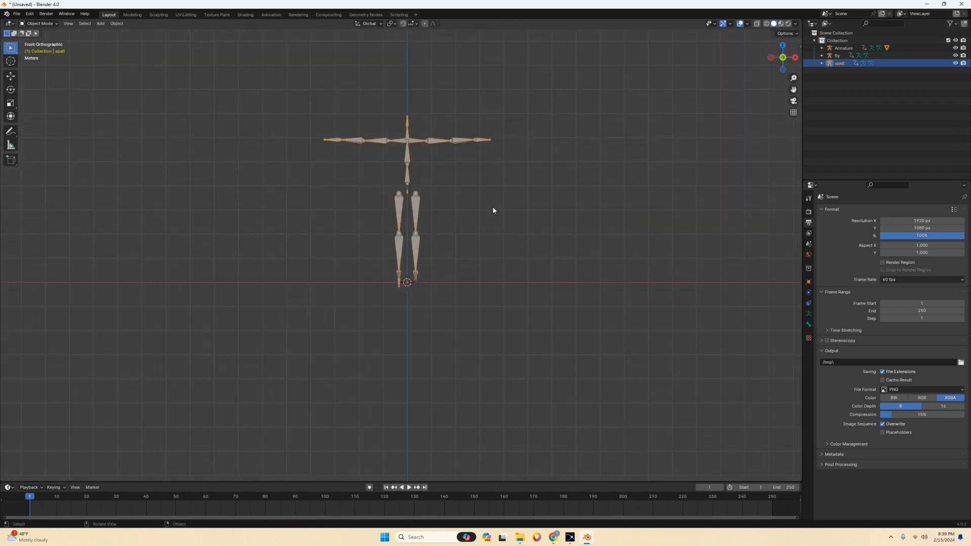
pyautogui.moveTo(325, 101); pyautogui.dragTo(480, 205)
pyautogui.scroll(9, 475, 297)
pyautogui.keyDown('shift'); pyautogui.moveTo(500, 439); pyautogui.dragTo(445, 228, button='middle'); pyautogui.keyUp('shift')
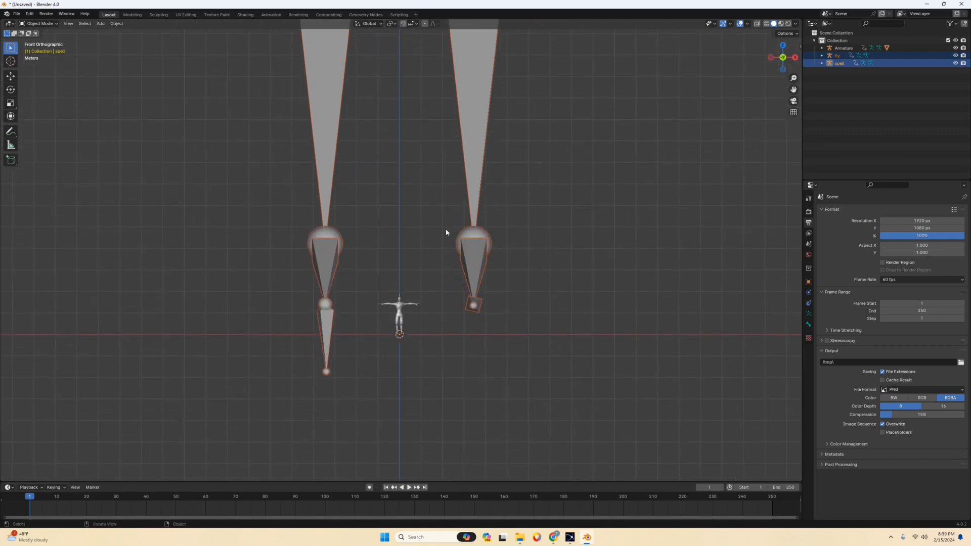
pyautogui.scroll(6, 450, 240)
pyautogui.keyDown('shift'); pyautogui.moveTo(471, 326); pyautogui.dragTo(467, 130, button='middle'); pyautogui.keyUp('shift')
pyautogui.scroll(4, 464, 278)
pyautogui.keyDown('shift'); pyautogui.moveTo(465, 220); pyautogui.dragTo(488, 256, button='middle'); pyautogui.keyUp('shift')
pyautogui.scroll(1, 487, 259)
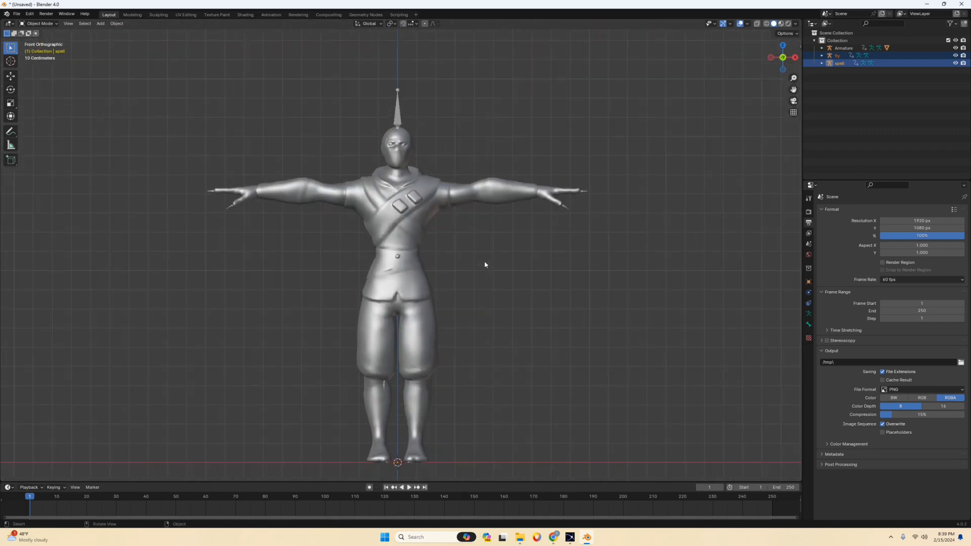
pyautogui.scroll(-3, 485, 260)
pyautogui.press('s')
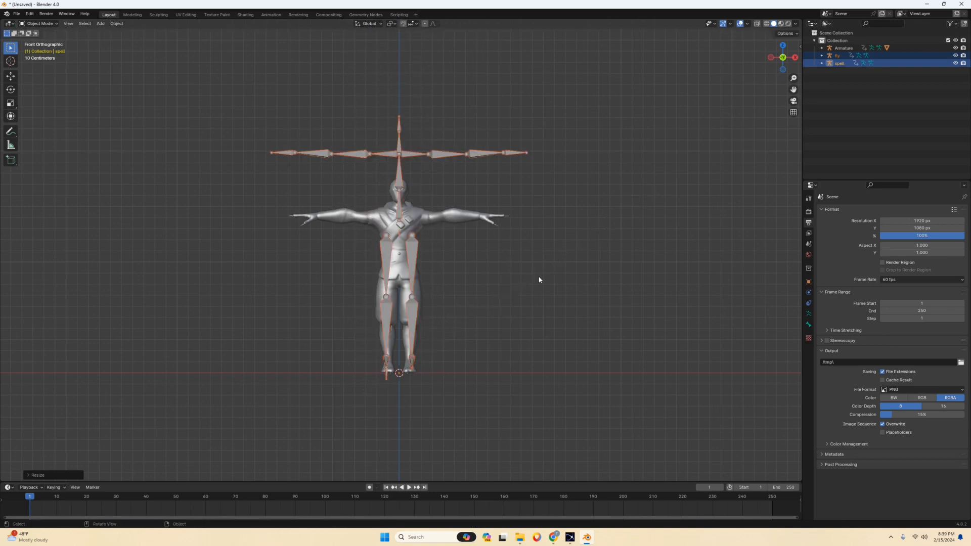
pyautogui.click(608, 225)
pyautogui.moveTo(608, 225); pyautogui.dragTo(494, 214, button='middle')
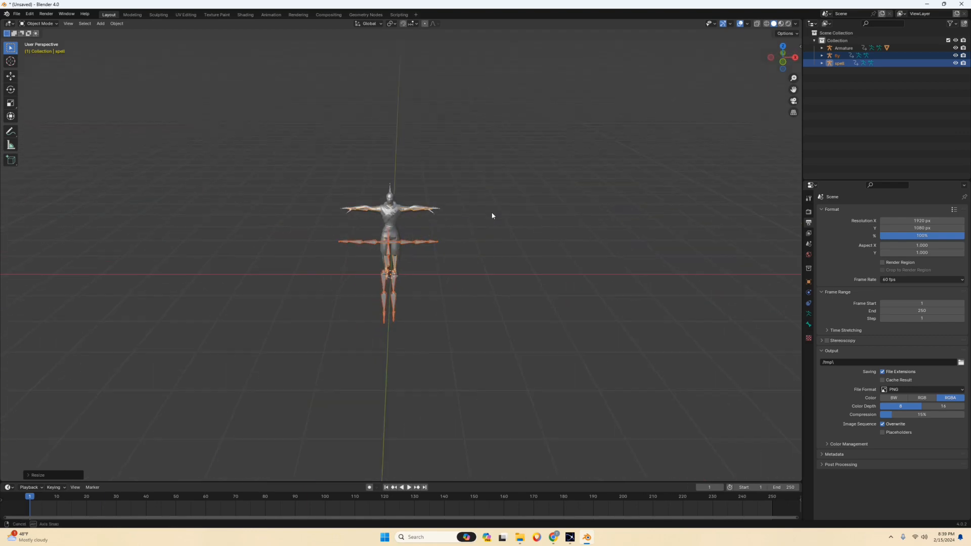
pyautogui.scroll(2, 521, 182)
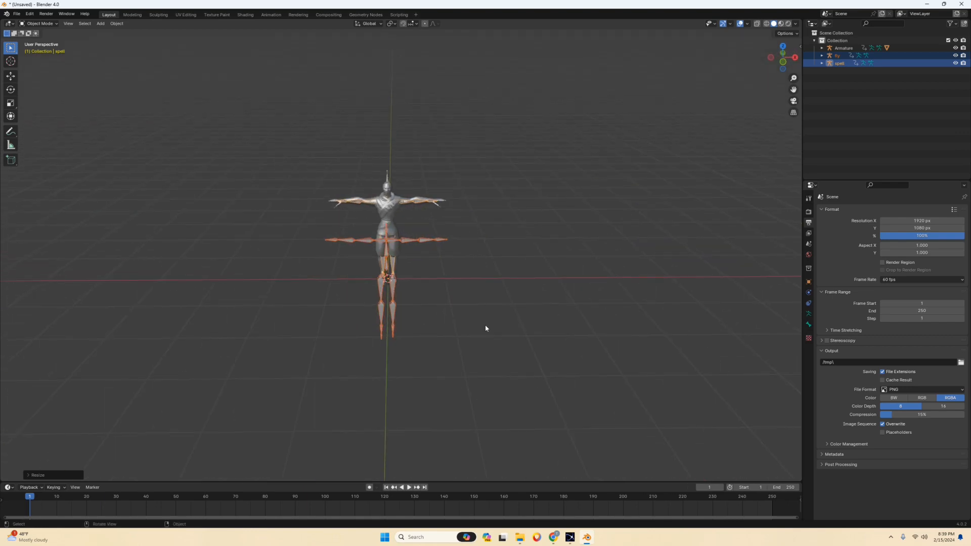
# Import the James character's T-Pose (1).fbx from the Downloads folder as an FBX.
pyautogui.click(16, 13)
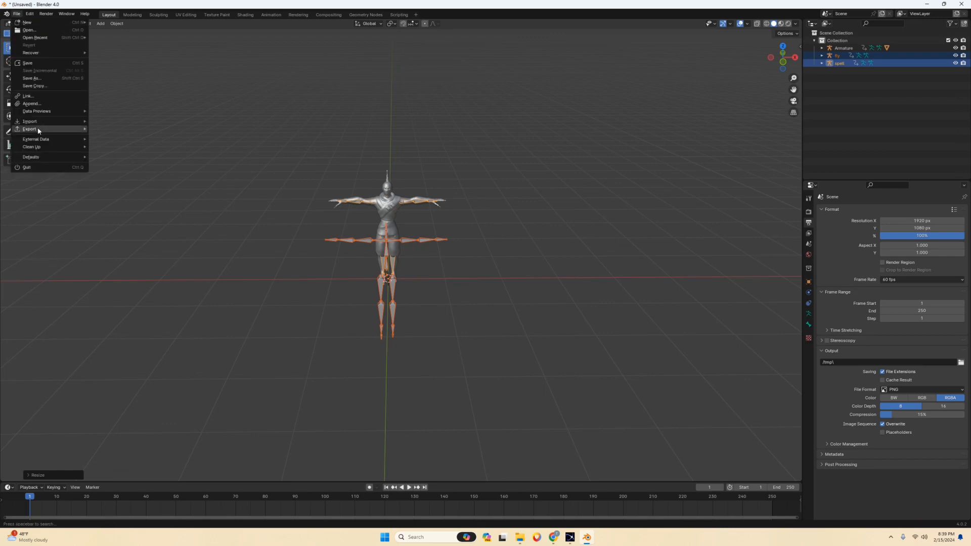
pyautogui.moveTo(33, 122)
pyautogui.click(115, 198)
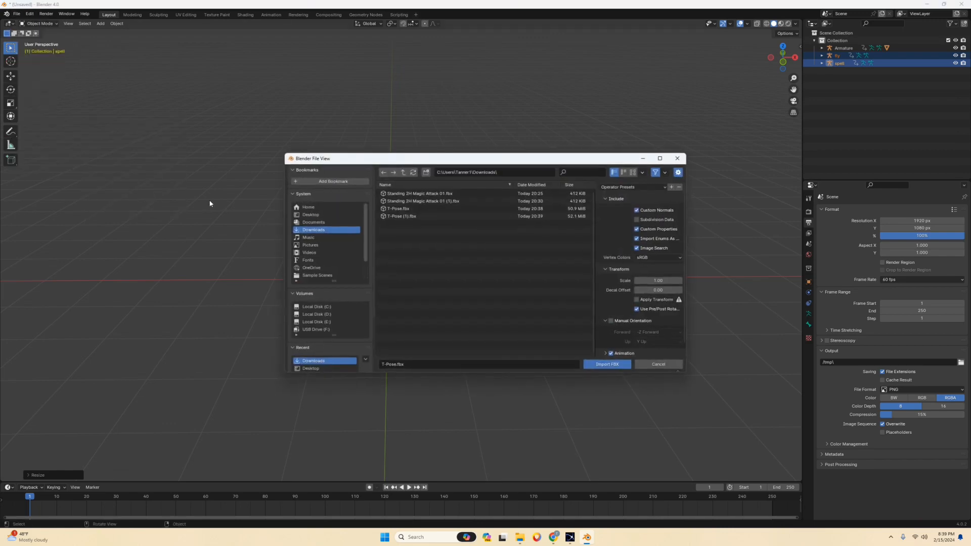
pyautogui.click(418, 216)
pyautogui.click(620, 364)
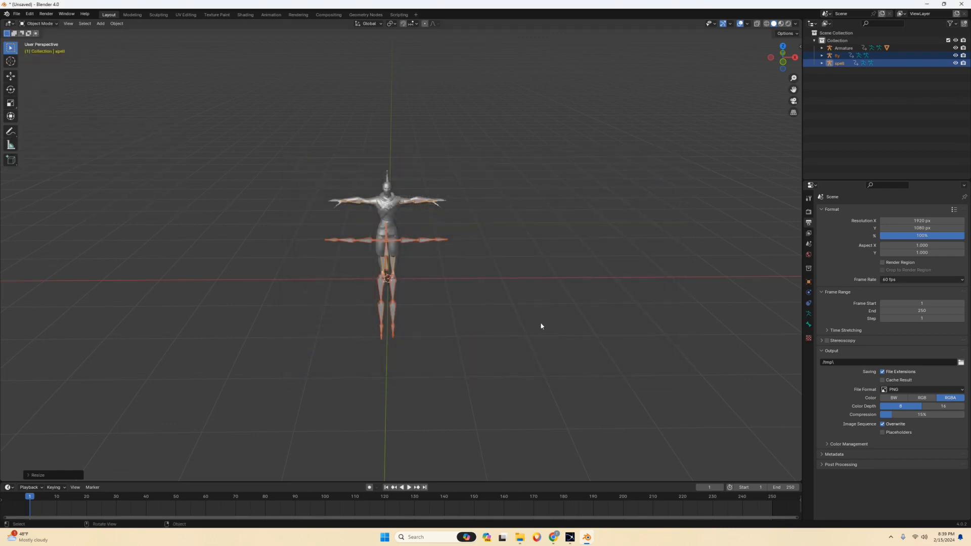
# Scale the James armature down uniformly to about 0.967 so its arms line up with the Ninja's.
pyautogui.scroll(9, 410, 208)
pyautogui.keyDown('shift'); pyautogui.moveTo(417, 175); pyautogui.dragTo(506, 392, button='middle'); pyautogui.keyUp('shift')
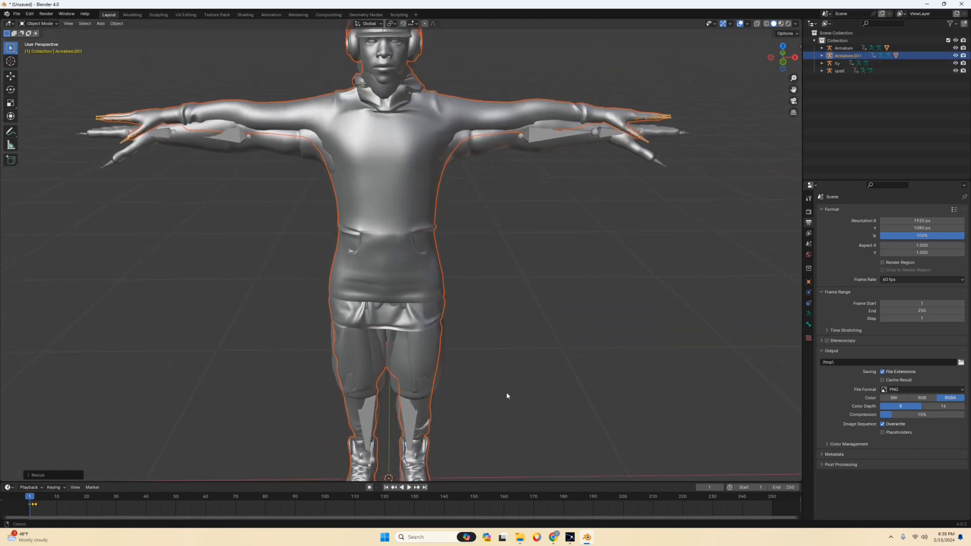
pyautogui.scroll(2, 511, 251)
pyautogui.scroll(-1, 524, 220)
pyautogui.scroll(-3, 526, 217)
pyautogui.scroll(2, 525, 217)
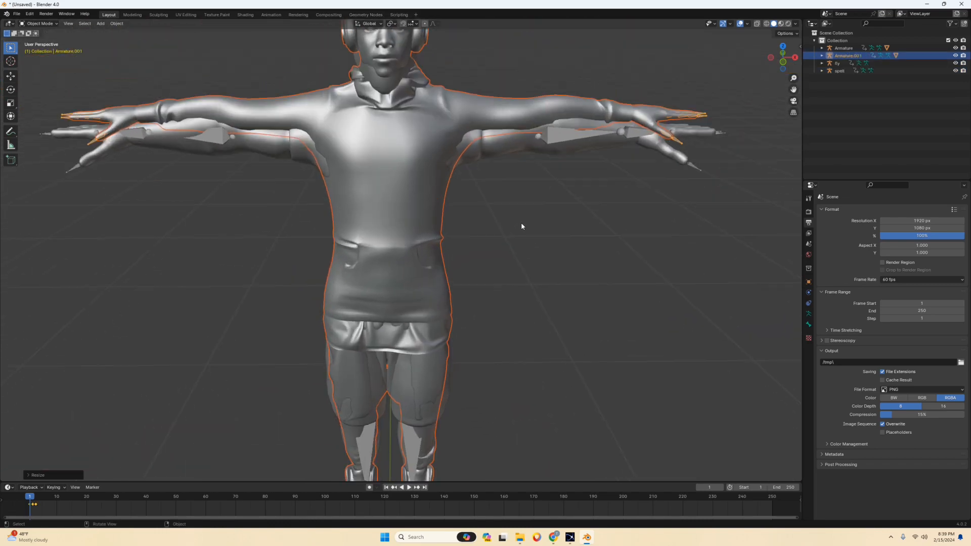
pyautogui.moveTo(543, 242); pyautogui.dragTo(545, 226, button='middle')
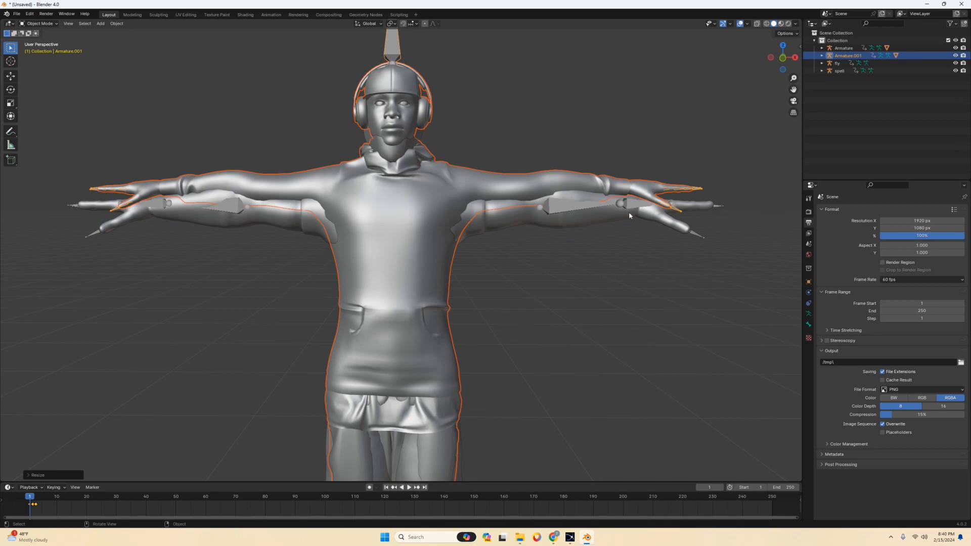
pyautogui.press('s')
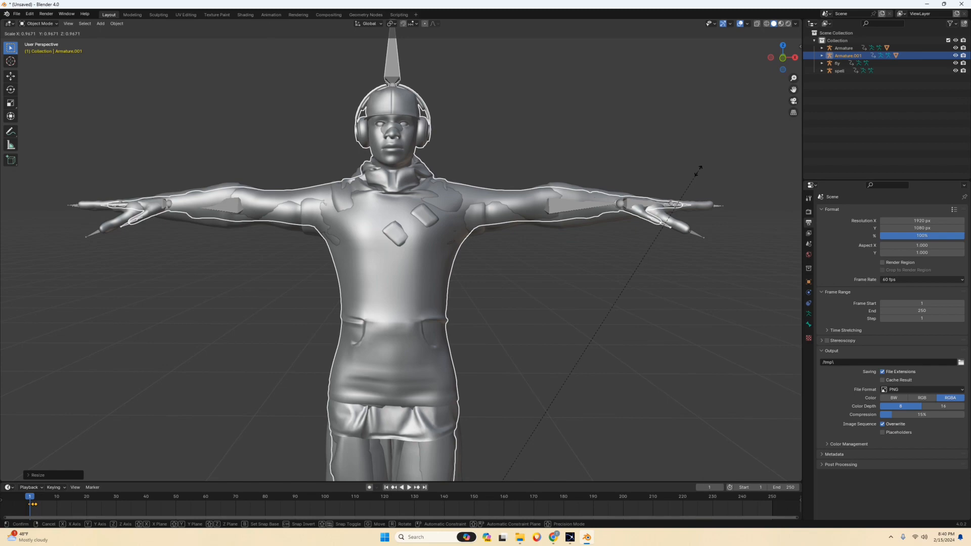
pyautogui.click(699, 170)
pyautogui.moveTo(593, 153); pyautogui.dragTo(692, 132, button='middle')
pyautogui.scroll(-4, 593, 174)
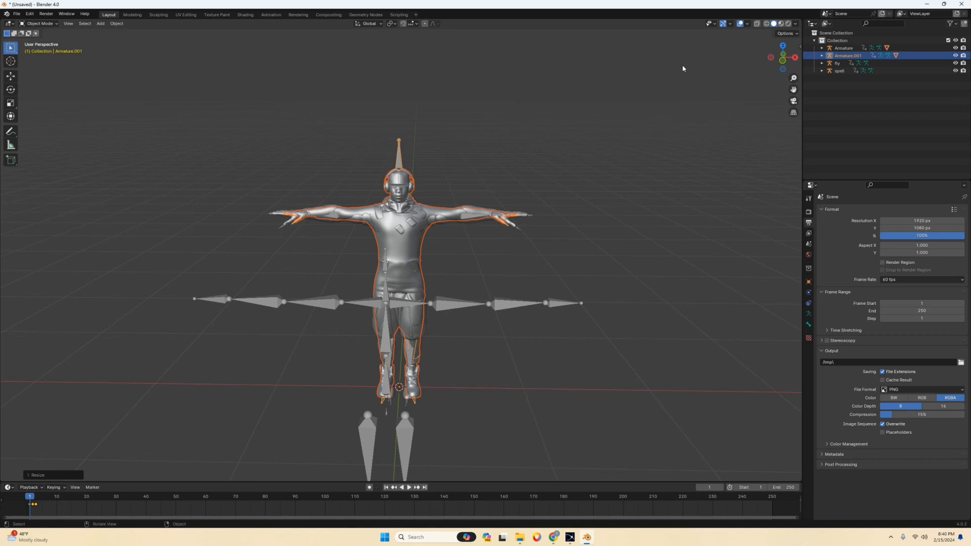
# In the Rokoko add-on's retargeting settings, set spell as the source armature and Armature as the target.
pyautogui.click(800, 47)
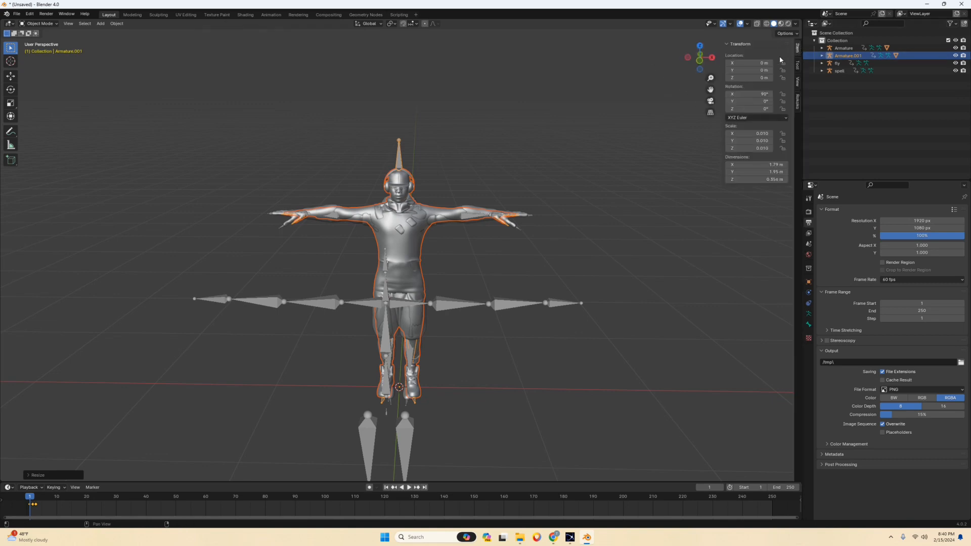
pyautogui.click(797, 102)
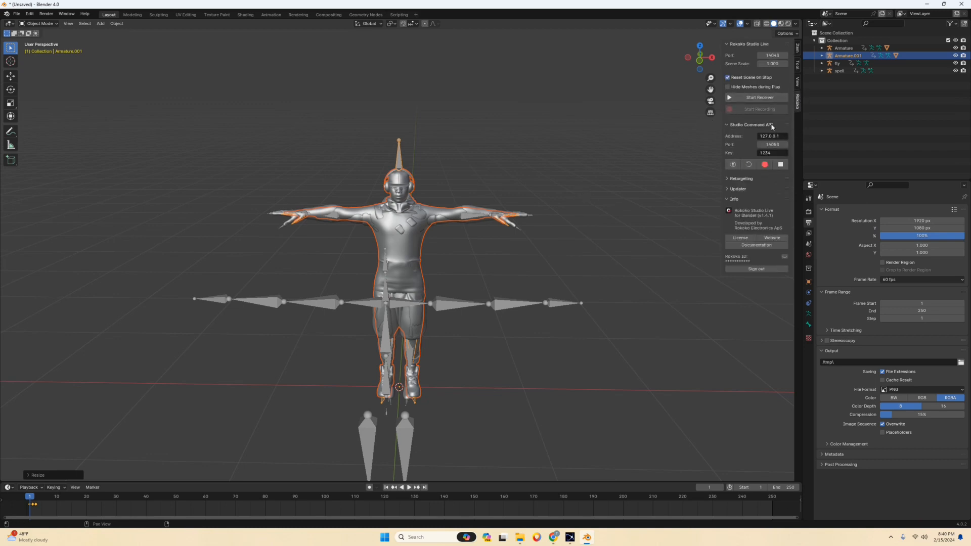
pyautogui.moveTo(722, 139); pyautogui.dragTo(623, 139)
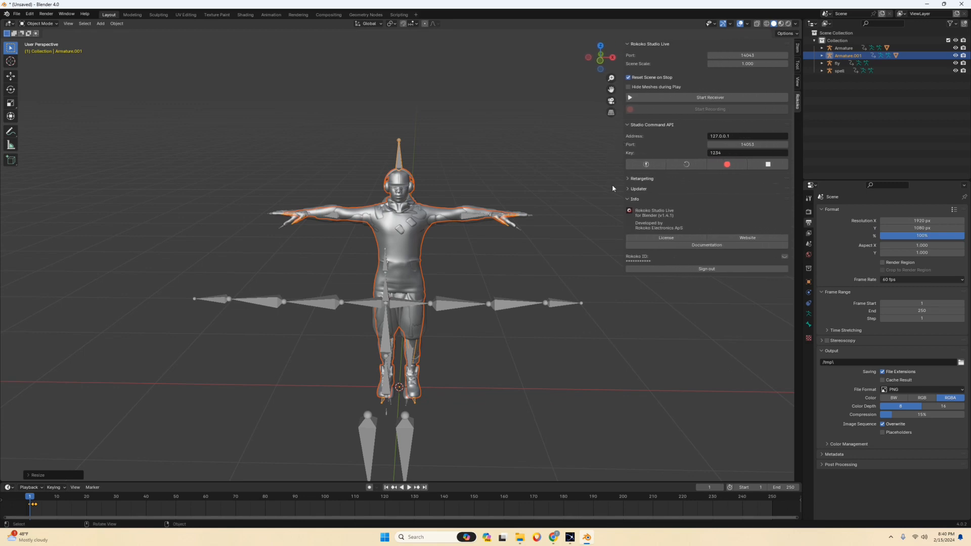
pyautogui.click(640, 180)
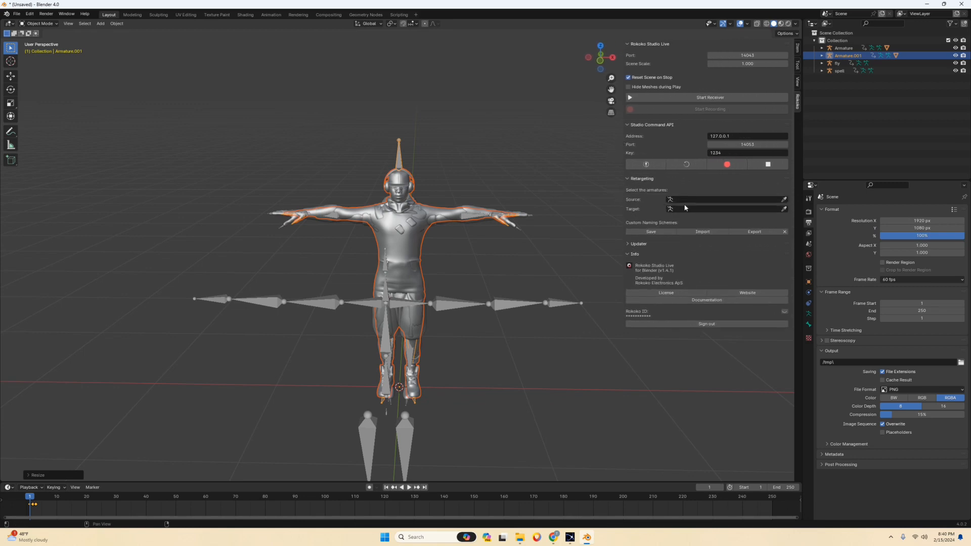
pyautogui.click(699, 200)
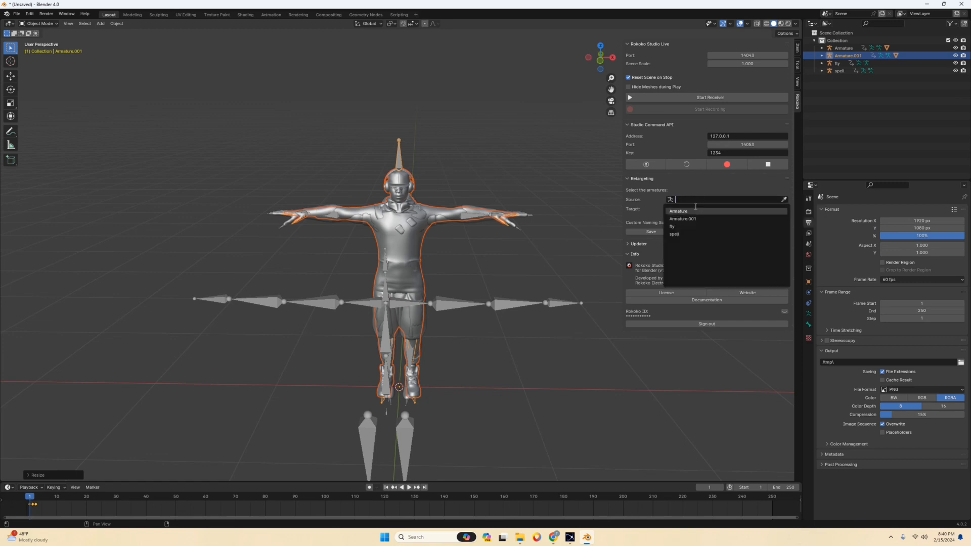
pyautogui.click(691, 234)
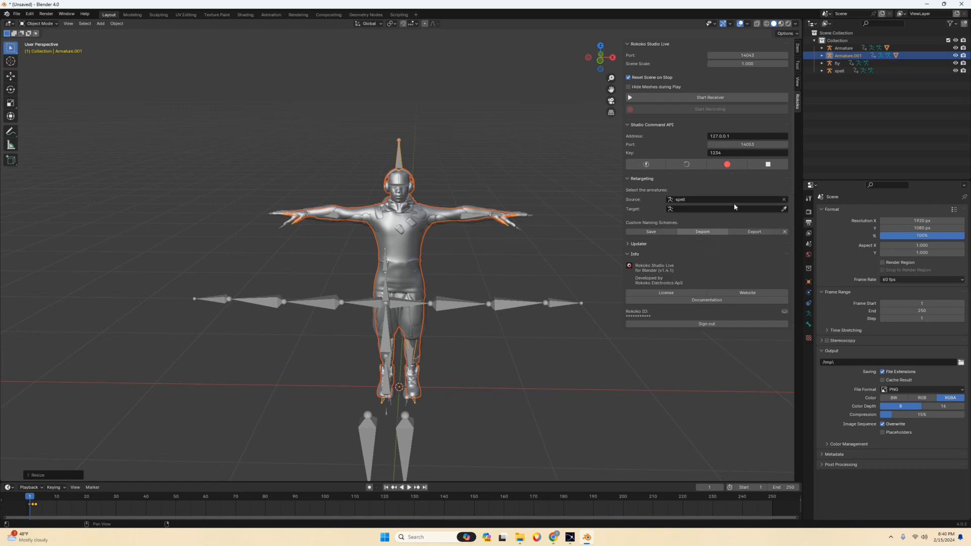
pyautogui.click(699, 210)
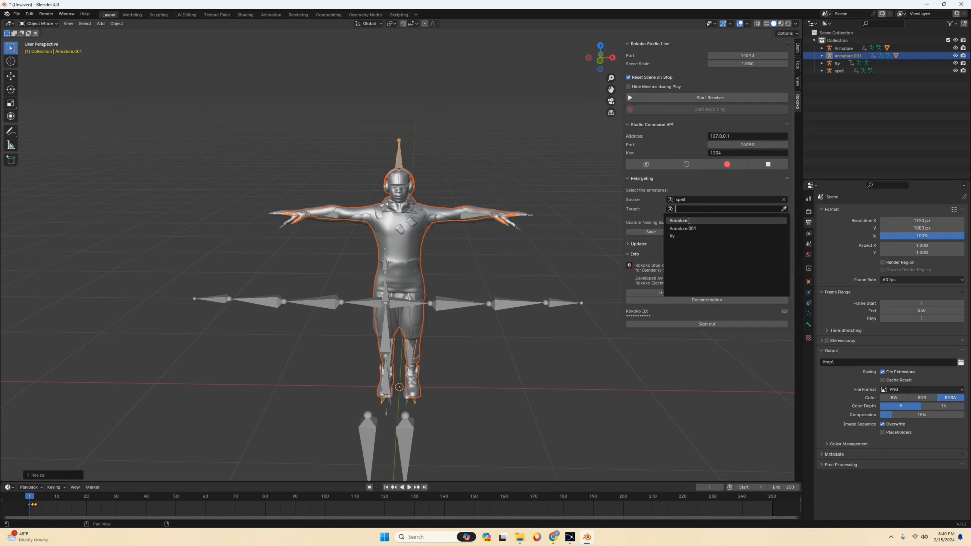
pyautogui.click(689, 221)
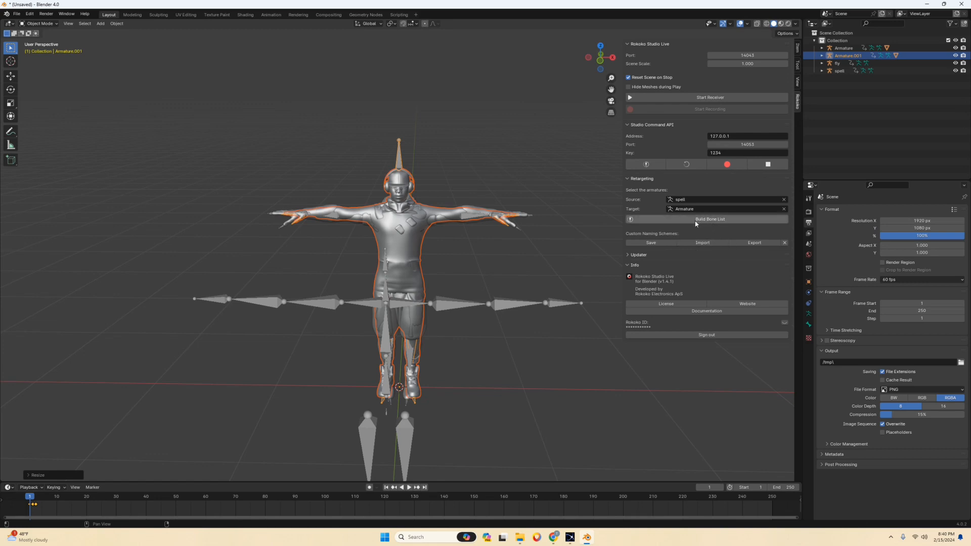
# Build the retargeting bone list for the spell and Ninja armatures and widen the add-on's sidebar.
pyautogui.moveTo(484, 180); pyautogui.dragTo(400, 197, button='middle')
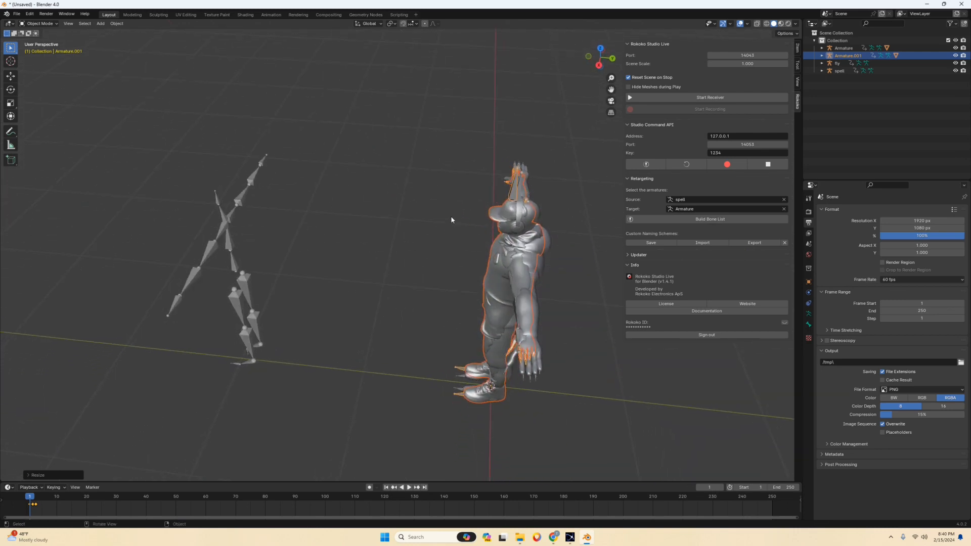
pyautogui.moveTo(451, 220); pyautogui.dragTo(526, 208, button='middle')
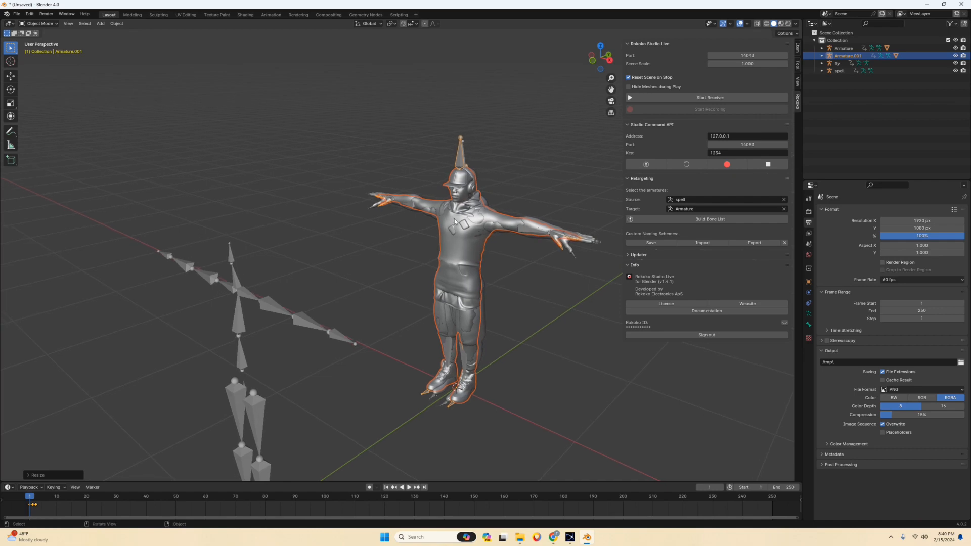
pyautogui.click(695, 220)
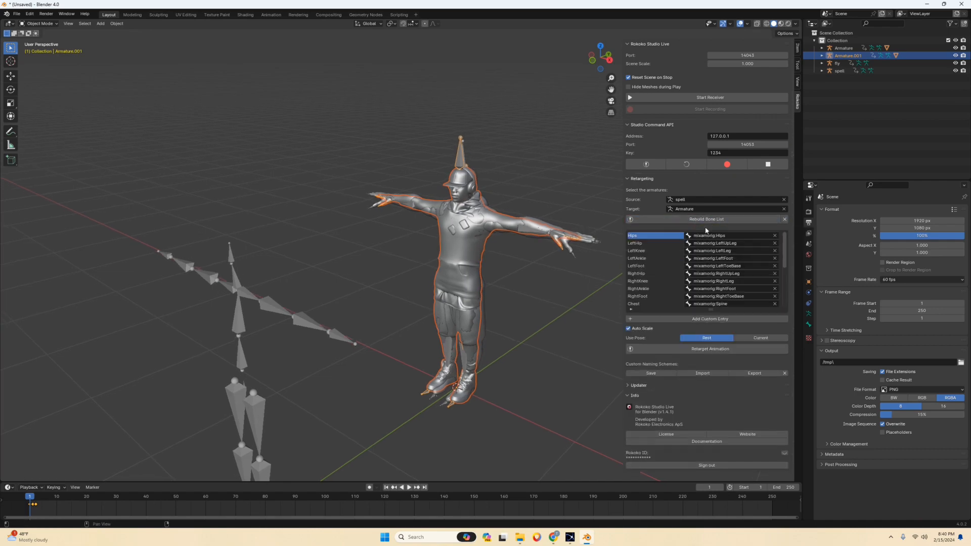
pyautogui.moveTo(623, 282); pyautogui.dragTo(599, 280)
# Hide the James and Ninja character meshes and the fly armature in the viewport.
pyautogui.scroll(4, 538, 259)
pyautogui.click(500, 265)
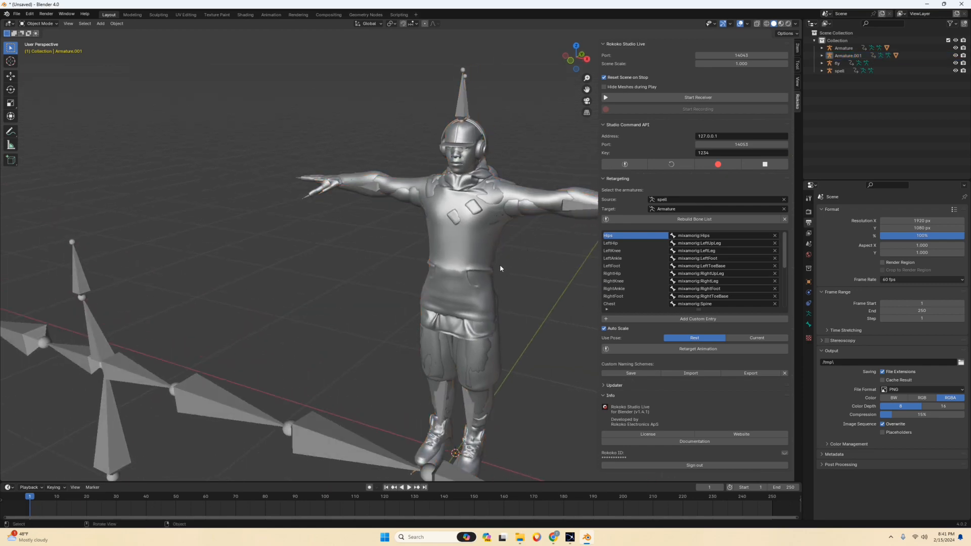
pyautogui.click(471, 259)
pyautogui.press('h')
pyautogui.click(471, 258)
pyautogui.press('h')
pyautogui.moveTo(497, 251)
pyautogui.mouseDown(button='middle')
pyautogui.moveTo(521, 258)
pyautogui.moveTo(489, 232)
pyautogui.moveTo(487, 241)
pyautogui.mouseUp(button='middle')
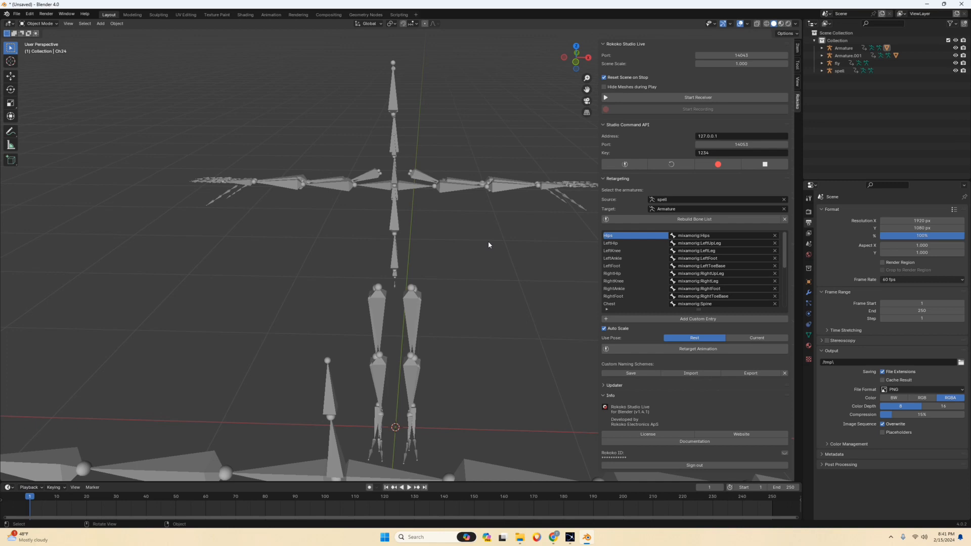
pyautogui.click(338, 406)
pyautogui.press('h')
# Select the spell and Ninja armatures together and display the viewport in wireframe shading.
pyautogui.scroll(3, 466, 263)
pyautogui.click(409, 217)
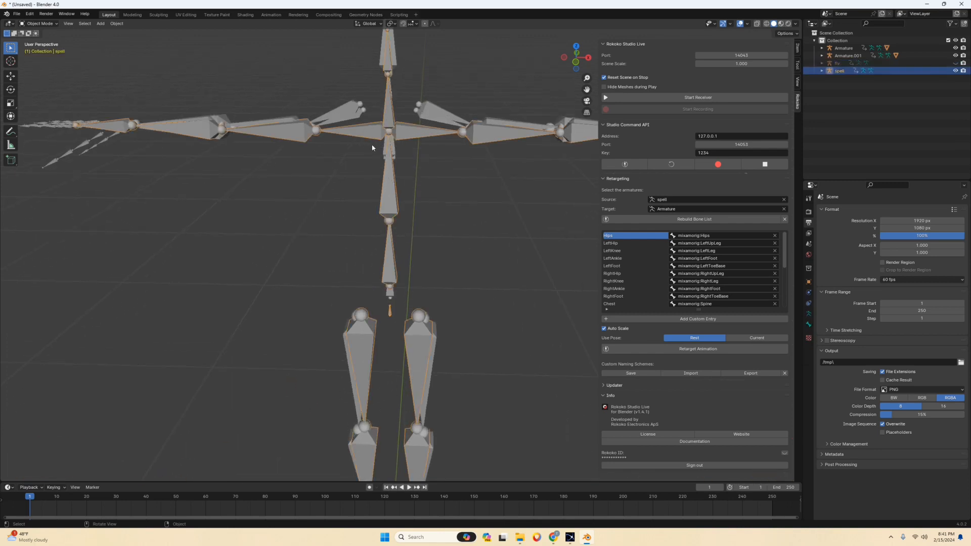
pyautogui.keyDown('shift'); pyautogui.click(356, 119); pyautogui.keyUp('shift')
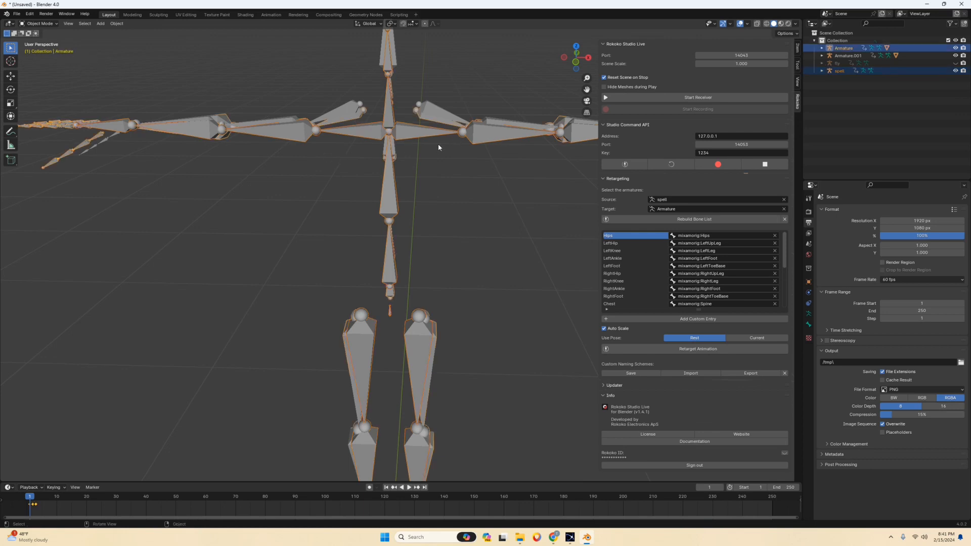
pyautogui.click(766, 24)
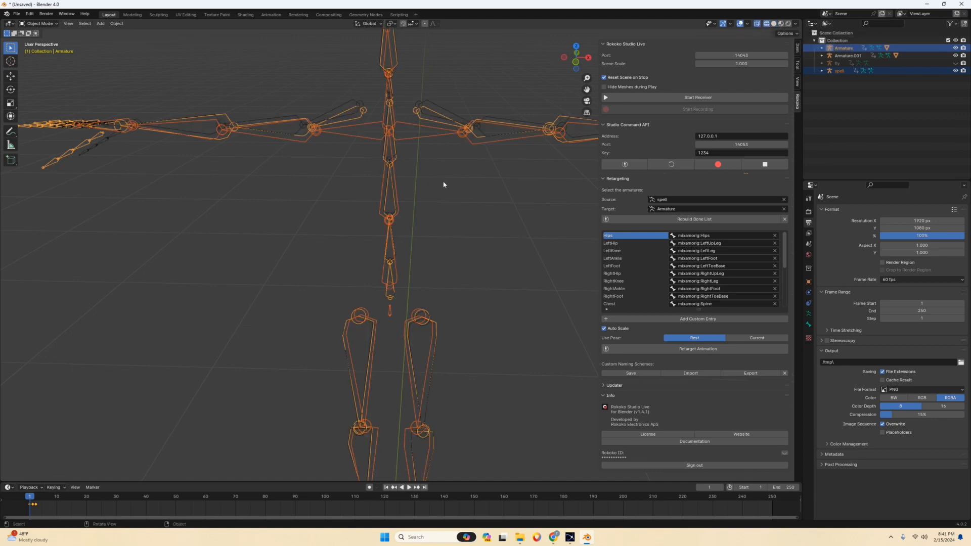
# Switch the spell and Ninja armatures to Pose Mode and compare their overlapping spine and right shoulder bones.
pyautogui.click(40, 24)
pyautogui.click(48, 51)
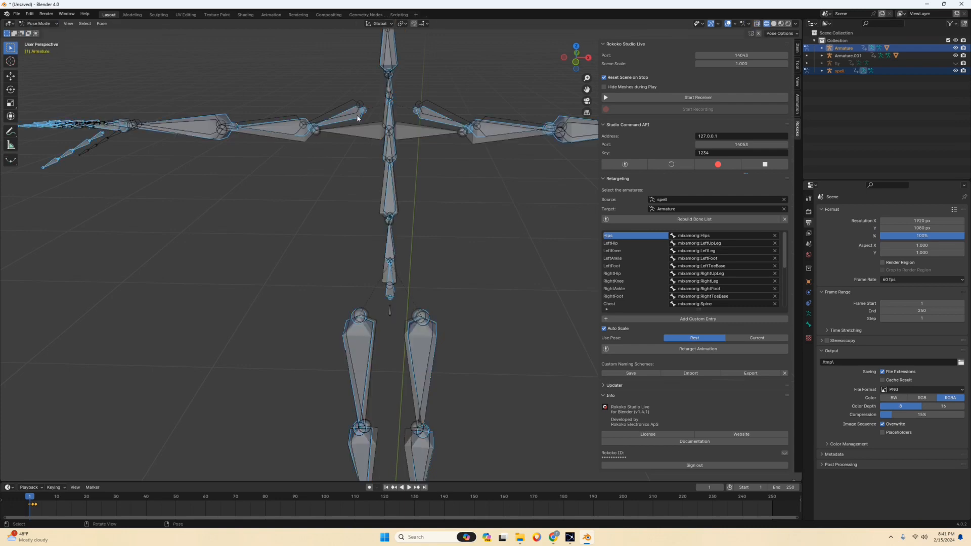
pyautogui.scroll(1, 357, 118)
pyautogui.click(380, 173)
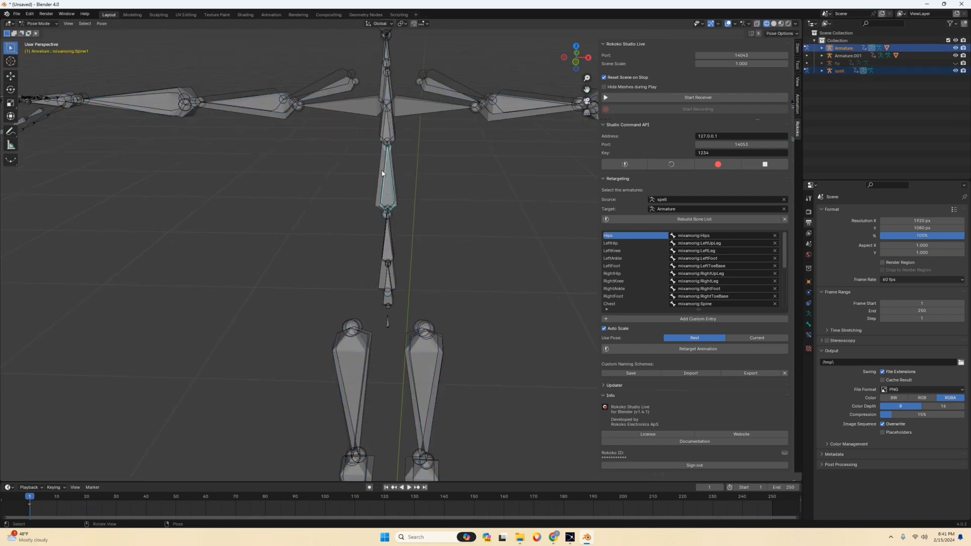
pyautogui.click(387, 182)
pyautogui.moveTo(382, 172); pyautogui.dragTo(350, 156, button='middle')
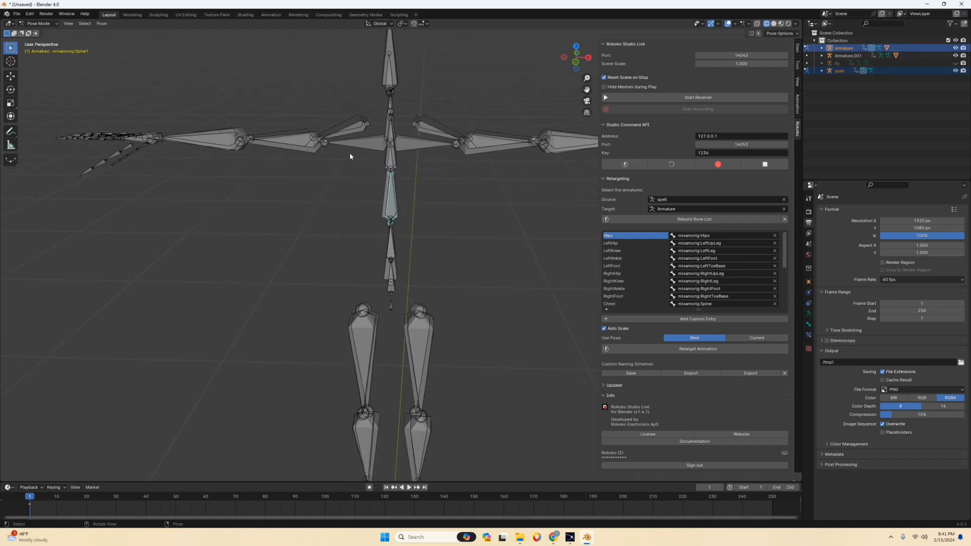
pyautogui.click(345, 133)
pyautogui.moveTo(367, 146); pyautogui.dragTo(362, 131, button='middle')
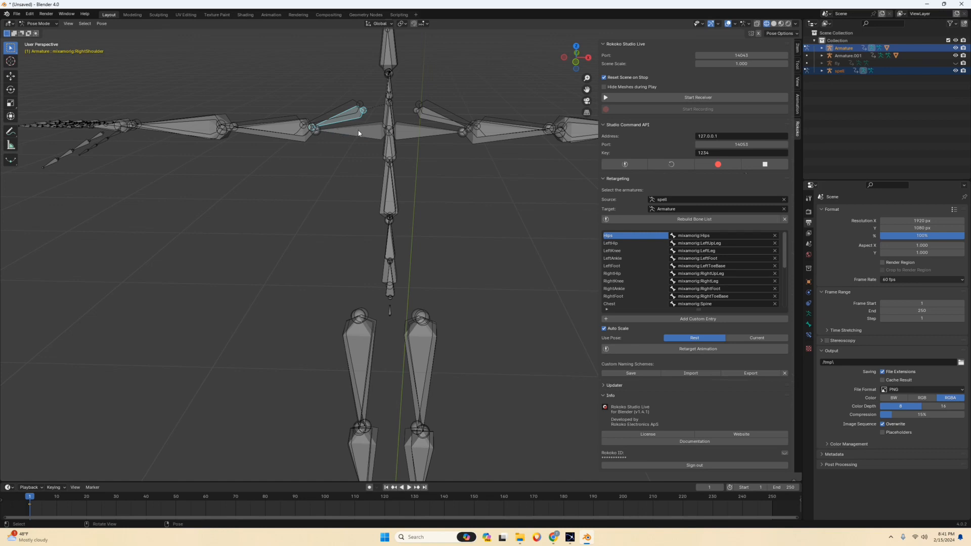
pyautogui.click(360, 135)
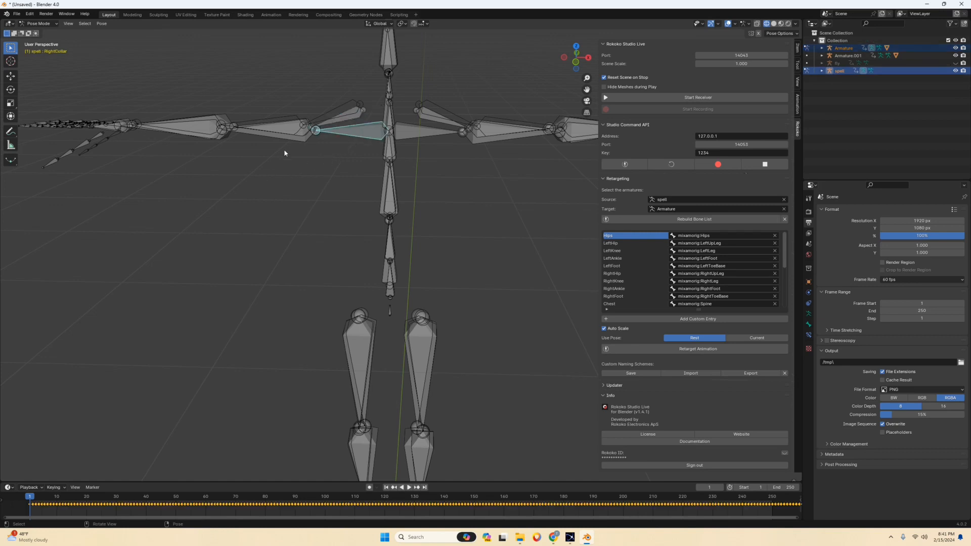
# Check the bone mapping, disable Auto Scale, and retarget the spell animation onto the Ninja armature using the current pose.
pyautogui.scroll(-7, 704, 278)
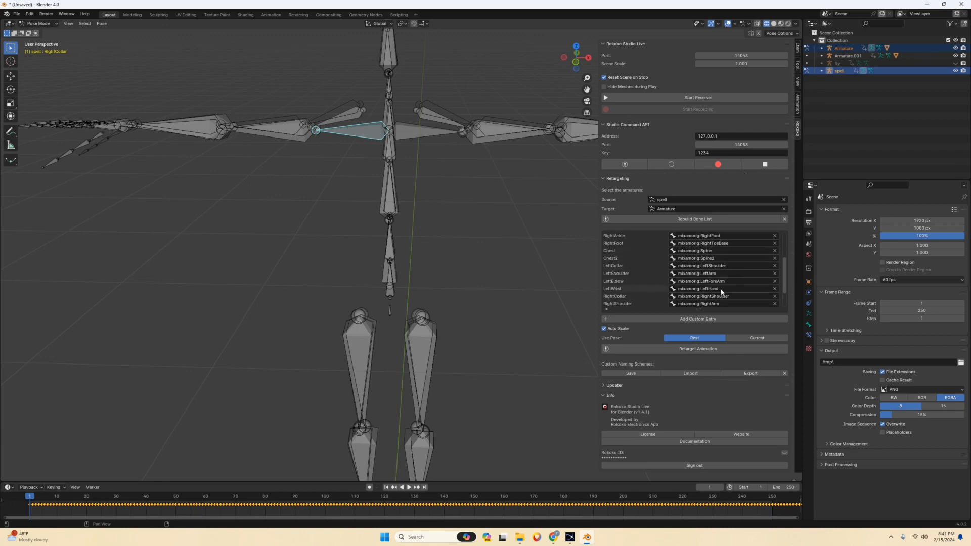
pyautogui.scroll(7, 722, 292)
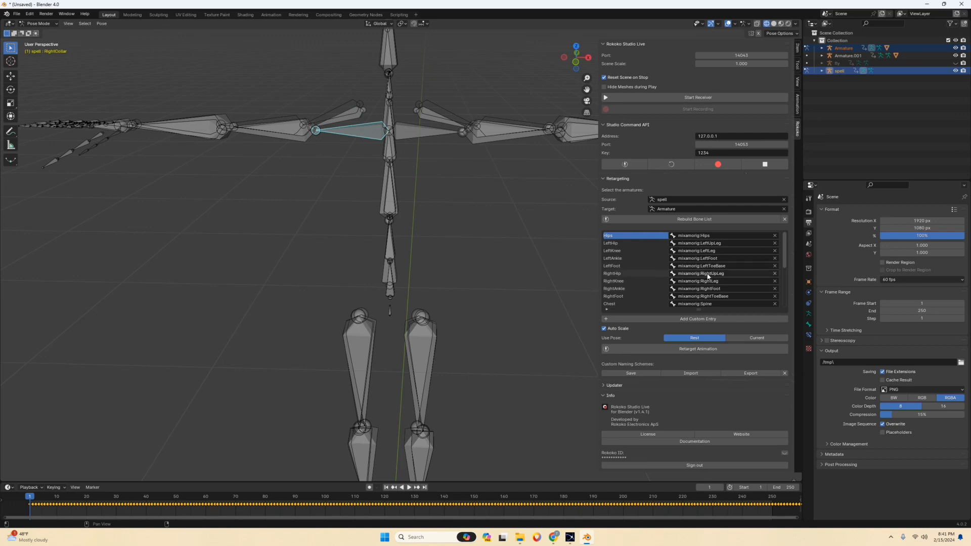
pyautogui.scroll(-5, 707, 275)
pyautogui.scroll(5, 730, 278)
pyautogui.scroll(-5, 703, 283)
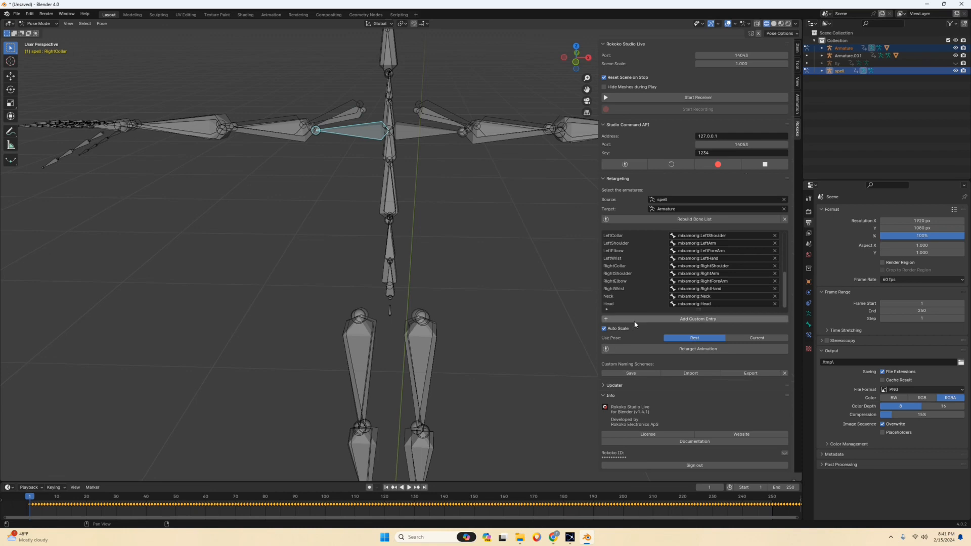
pyautogui.click(748, 338)
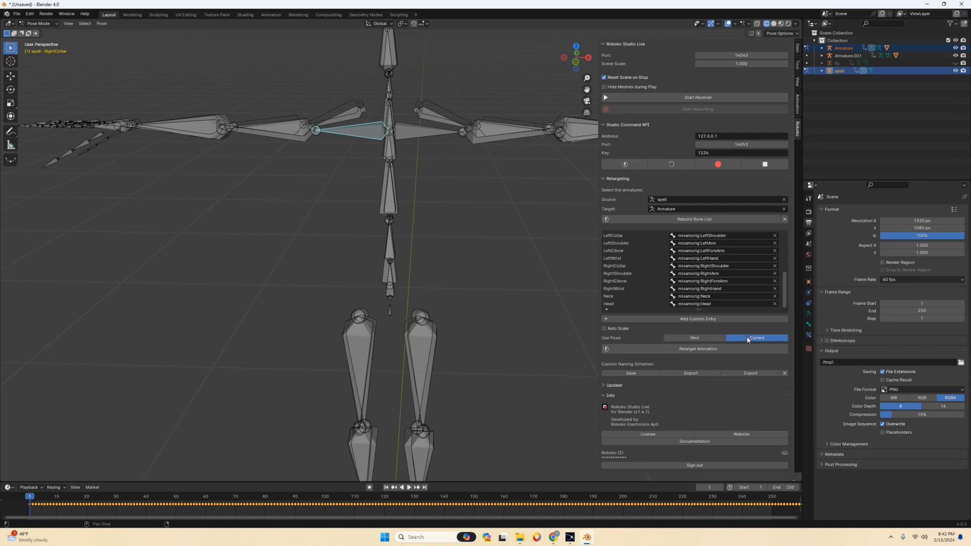
pyautogui.click(680, 350)
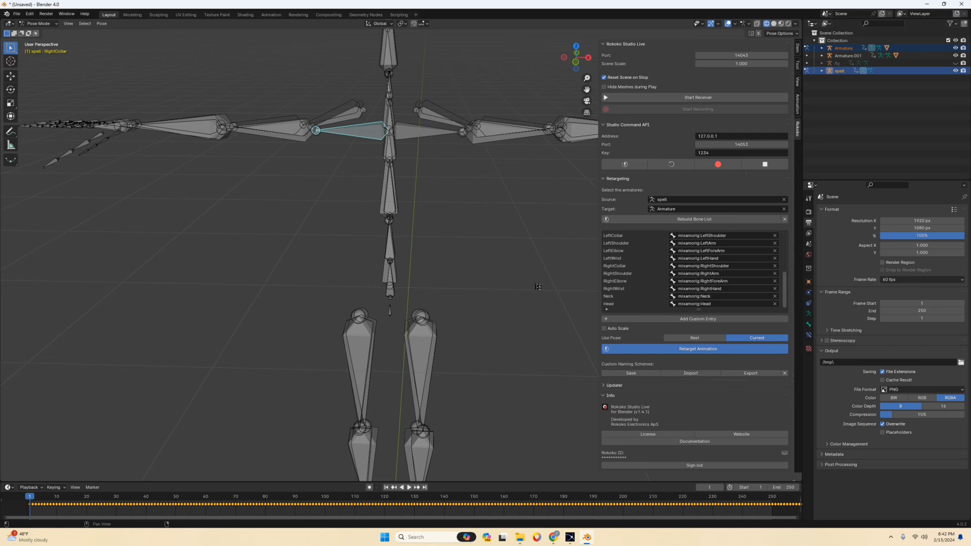
# Unhide all hidden characters and armatures, display the viewport in solid shading, and clear the selection.
pyautogui.scroll(-12, 479, 276)
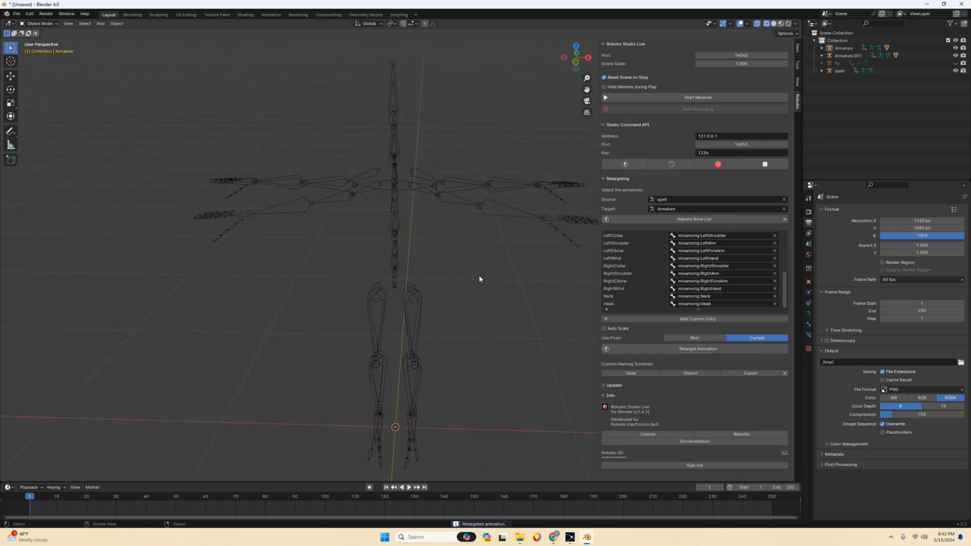
pyautogui.moveTo(484, 272); pyautogui.dragTo(431, 271, button='middle')
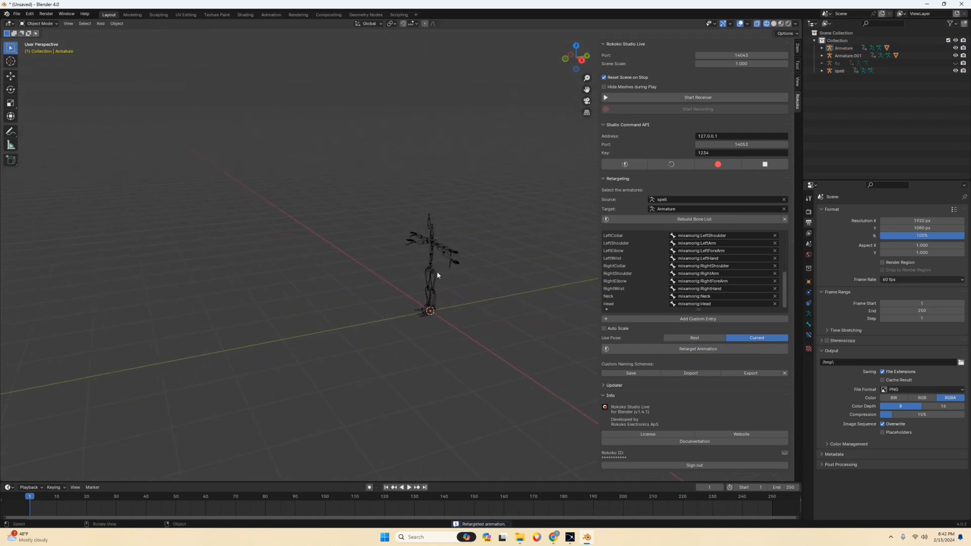
pyautogui.hotkey('alt', 'h')
pyautogui.scroll(1, 434, 271)
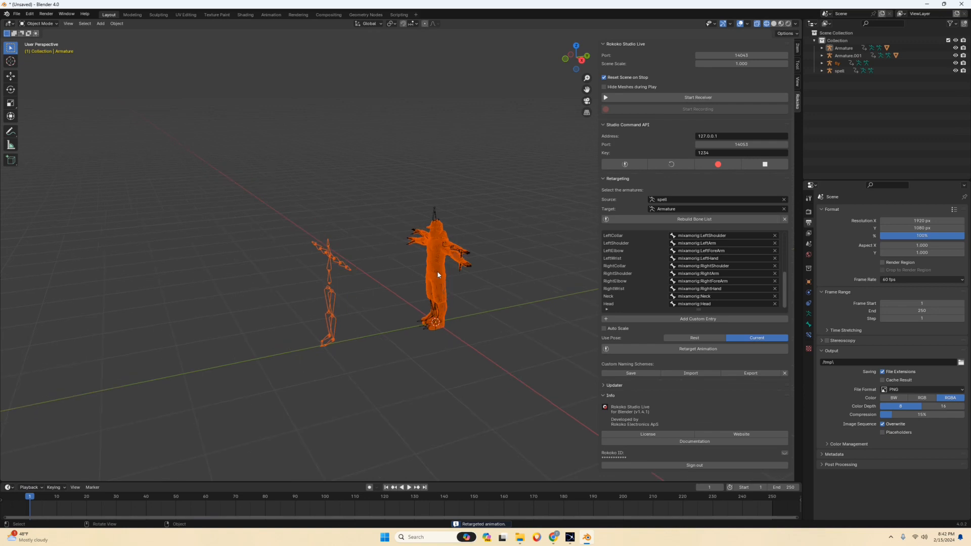
pyautogui.click(774, 25)
pyautogui.scroll(3, 518, 171)
pyautogui.moveTo(518, 171); pyautogui.dragTo(516, 172, button='middle')
pyautogui.click(510, 184)
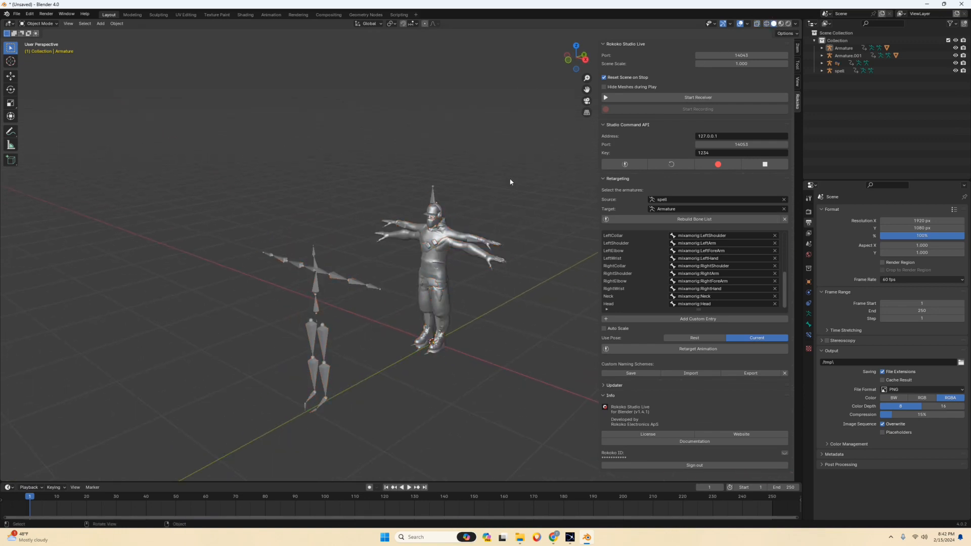
# Play the retargeted animation, hide the James character, and replay the Ninja's spell motion.
pyautogui.press('space')
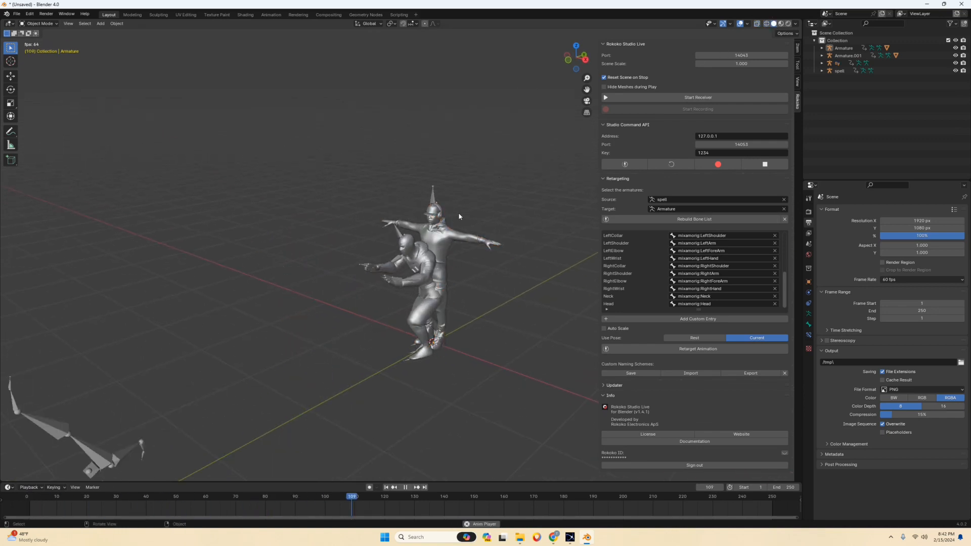
pyautogui.press('space')
pyautogui.click(445, 213)
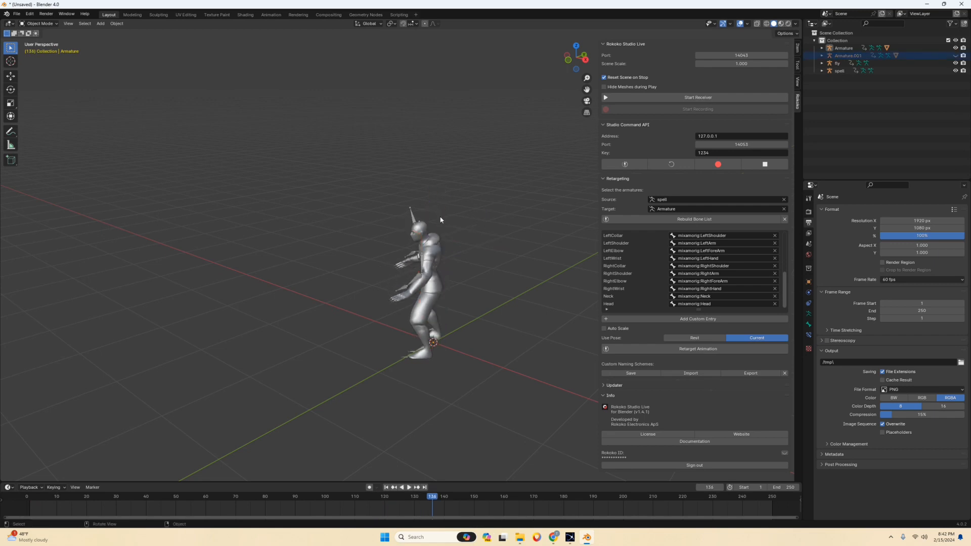
pyautogui.press('space')
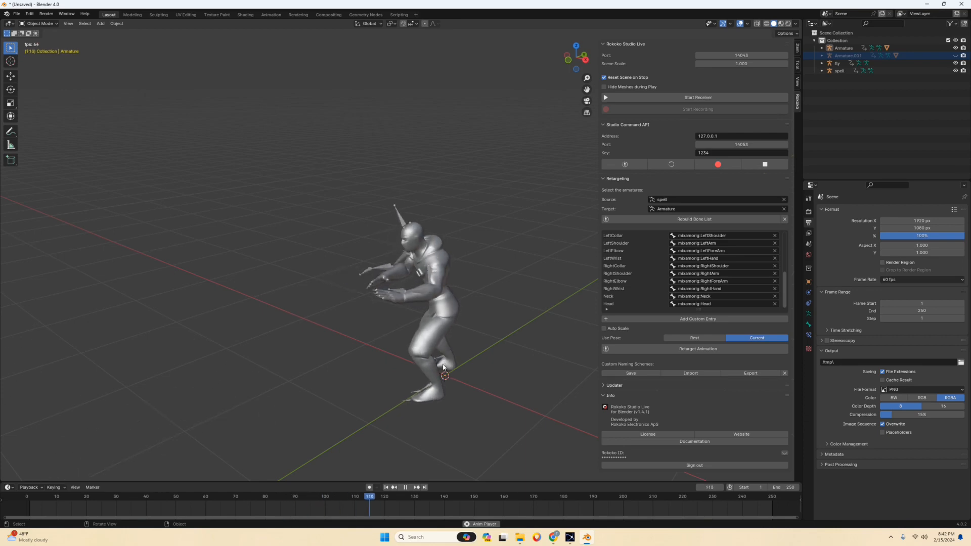
pyautogui.scroll(-2, 444, 363)
pyautogui.press('space')
# Rewind to frame 0, view the Ninja and spell armature from the front, replay the motion, and return to frame 0.
pyautogui.moveTo(460, 495); pyautogui.dragTo(27, 495)
pyautogui.moveTo(290, 311); pyautogui.dragTo(359, 295, button='middle')
pyautogui.scroll(6, 364, 255)
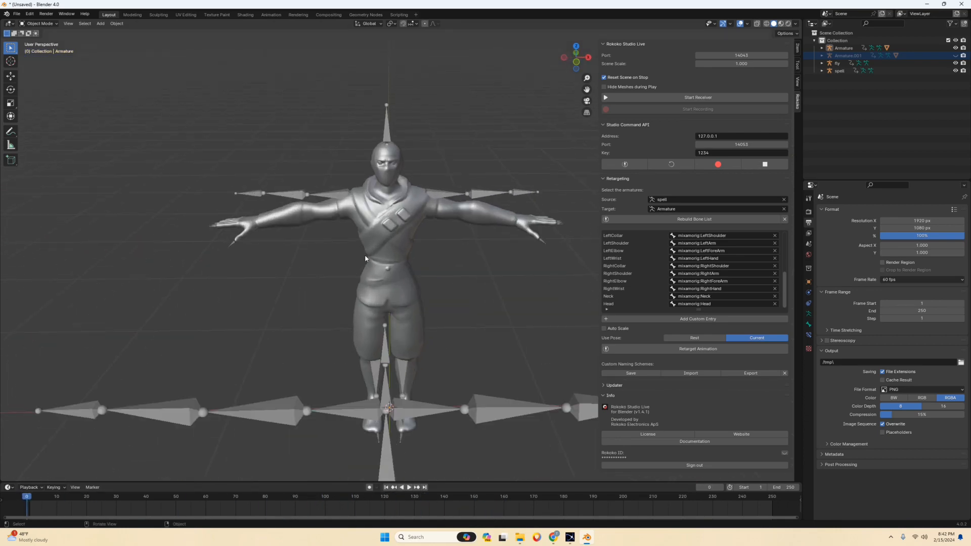
pyautogui.moveTo(396, 253); pyautogui.dragTo(391, 219, button='middle')
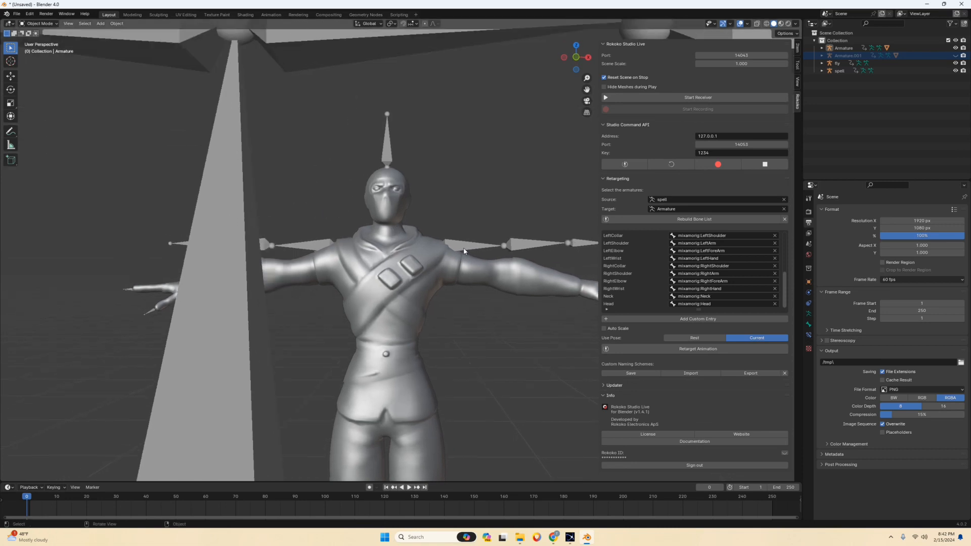
pyautogui.scroll(-6, 461, 250)
pyautogui.moveTo(461, 252); pyautogui.dragTo(458, 262, button='middle')
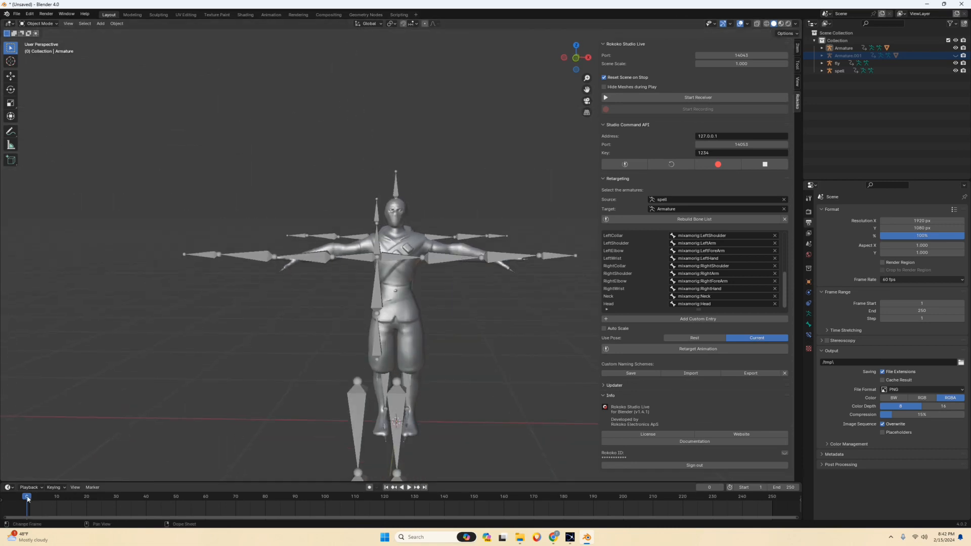
pyautogui.press('space')
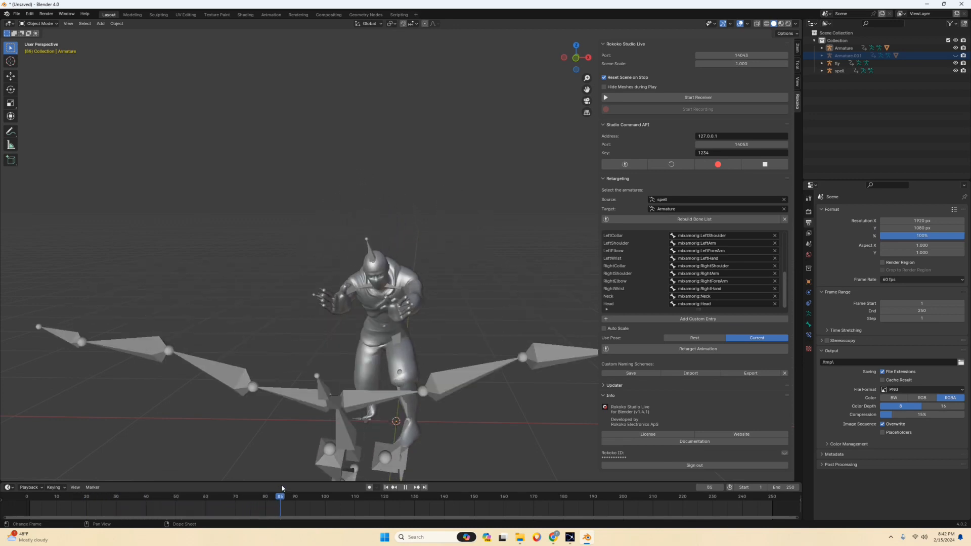
pyautogui.moveTo(281, 495); pyautogui.dragTo(21, 497)
pyautogui.press('space')
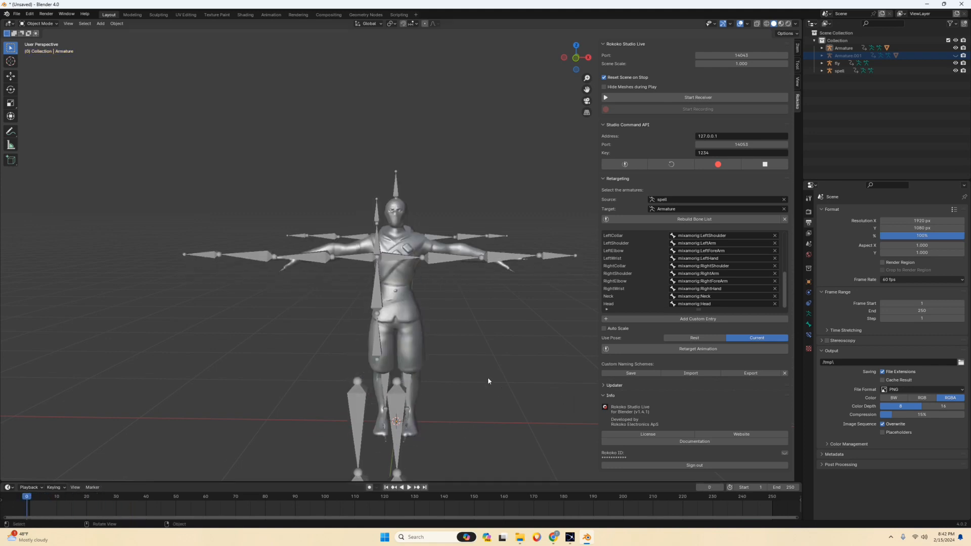
# Unhide the James character in the viewport.
pyautogui.scroll(-6, 504, 328)
pyautogui.moveTo(494, 334)
pyautogui.mouseDown(button='middle')
pyautogui.moveTo(472, 354)
pyautogui.moveTo(493, 349)
pyautogui.mouseUp(button='middle')
pyautogui.scroll(-2, 480, 337)
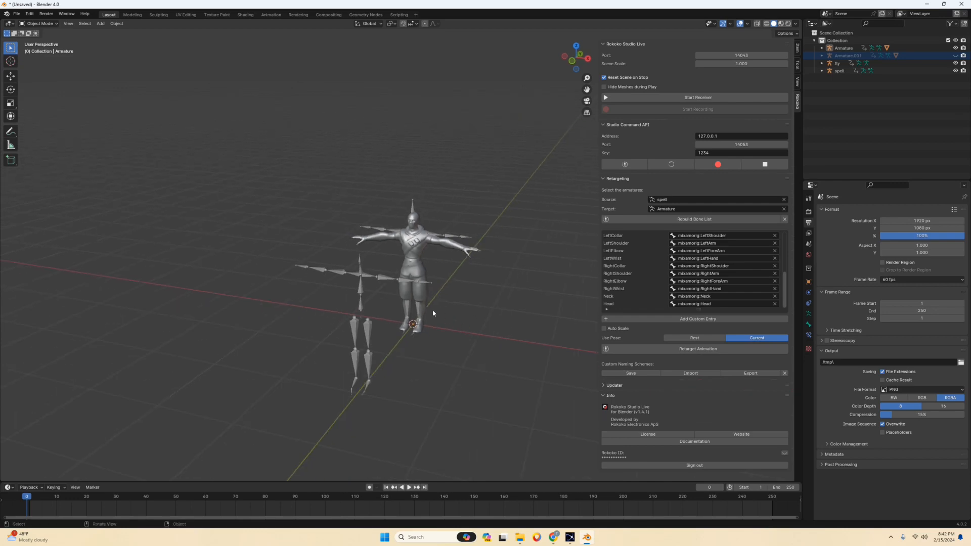
pyautogui.scroll(1, 478, 289)
pyautogui.hotkey('alt', 'h')
pyautogui.scroll(4, 478, 289)
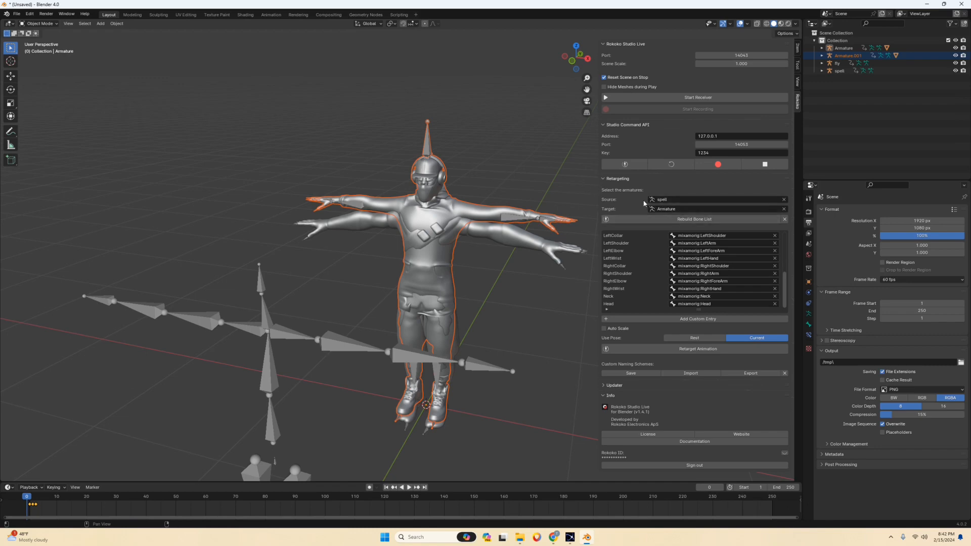
# Set fly as the retargeting source armature and Armature.001 as the target.
pyautogui.click(679, 202)
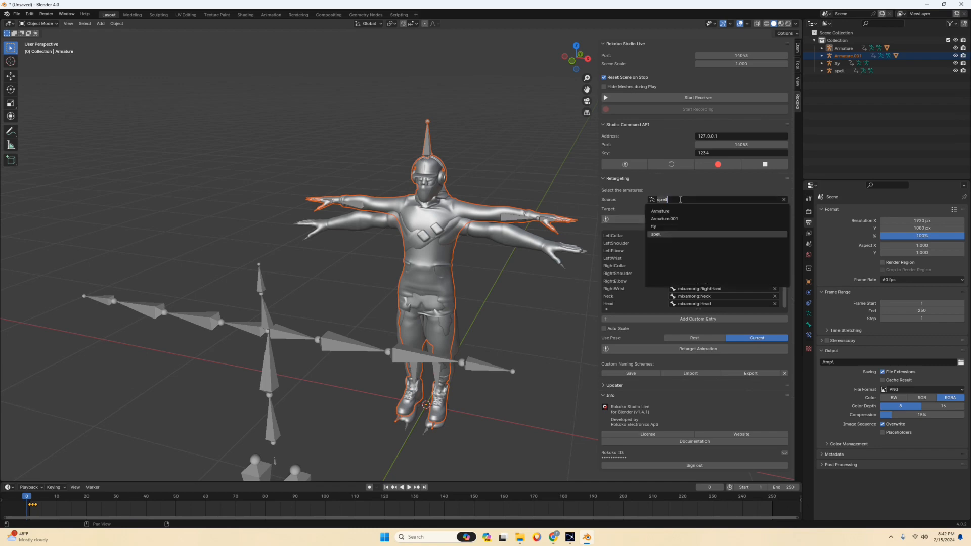
pyautogui.click(654, 226)
pyautogui.click(671, 211)
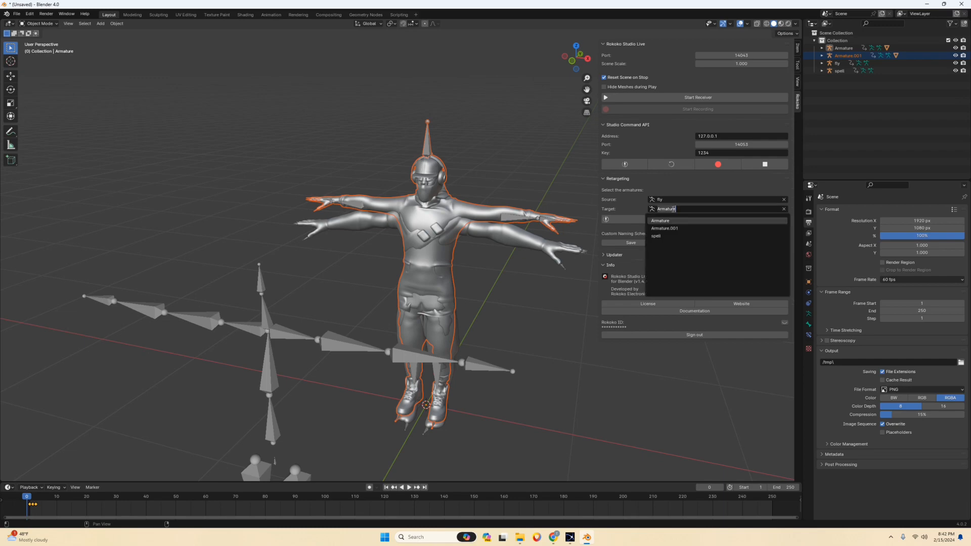
pyautogui.click(673, 227)
# Rotate the James character roughly a quarter turn about the Z axis.
pyautogui.scroll(-3, 457, 194)
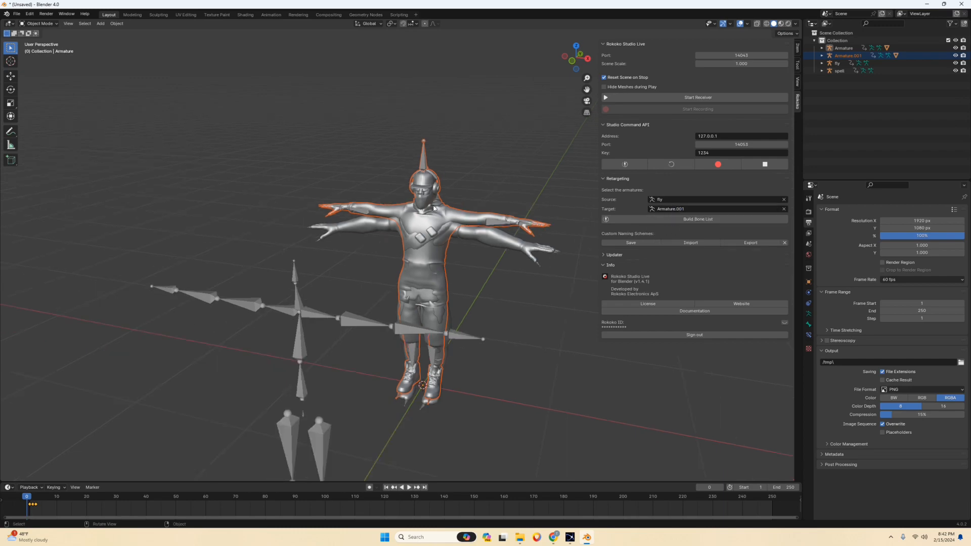
pyautogui.scroll(-2, 425, 199)
pyautogui.moveTo(457, 194); pyautogui.dragTo(425, 259, button='middle')
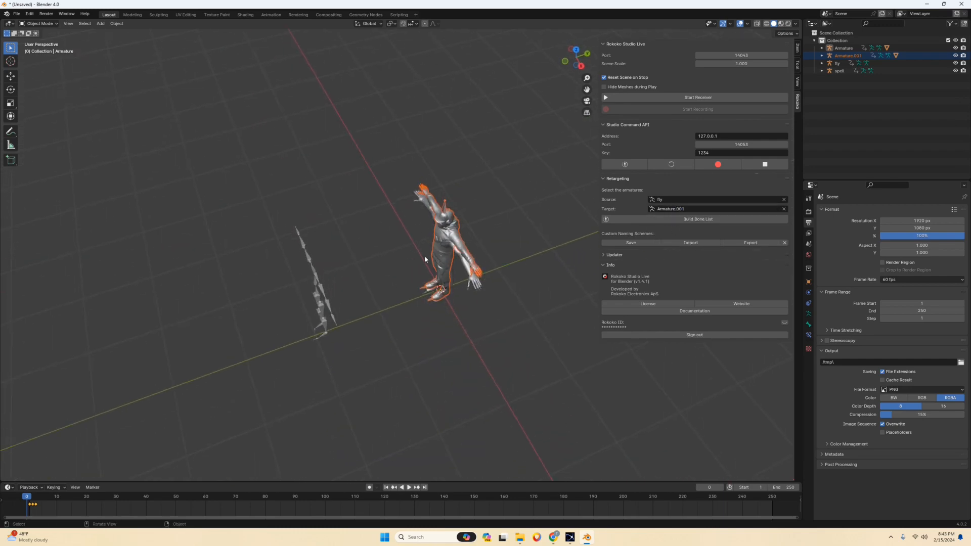
pyautogui.press('r')
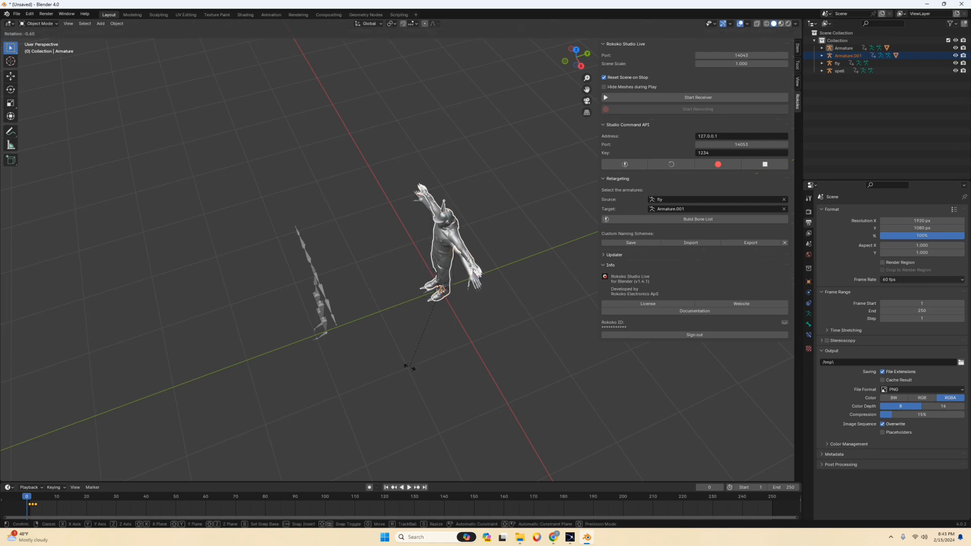
pyautogui.press('z')
pyautogui.click(529, 322)
pyautogui.moveTo(422, 259); pyautogui.dragTo(347, 300, button='middle')
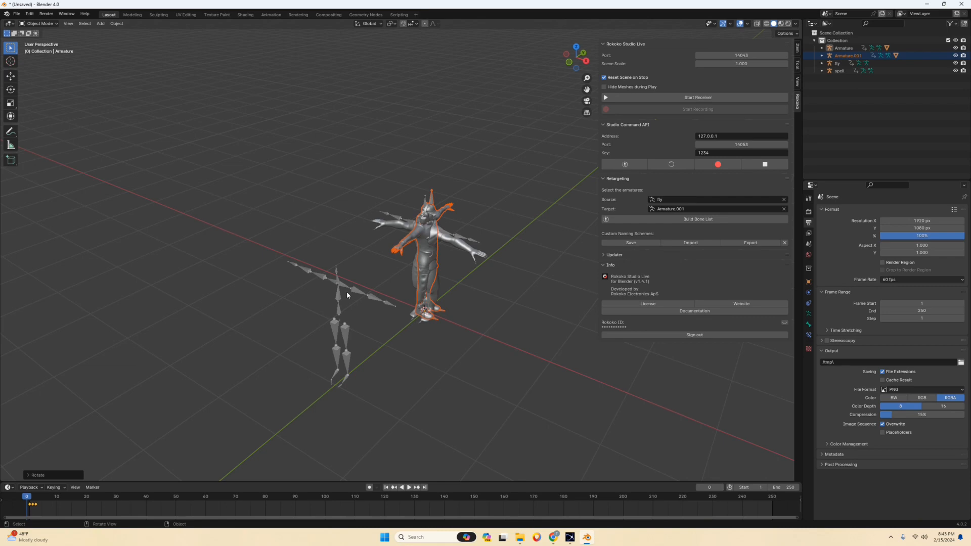
# Try rotating James back into line with the Ninja as seen from above, and undo the rotations.
pyautogui.press('KP_7')
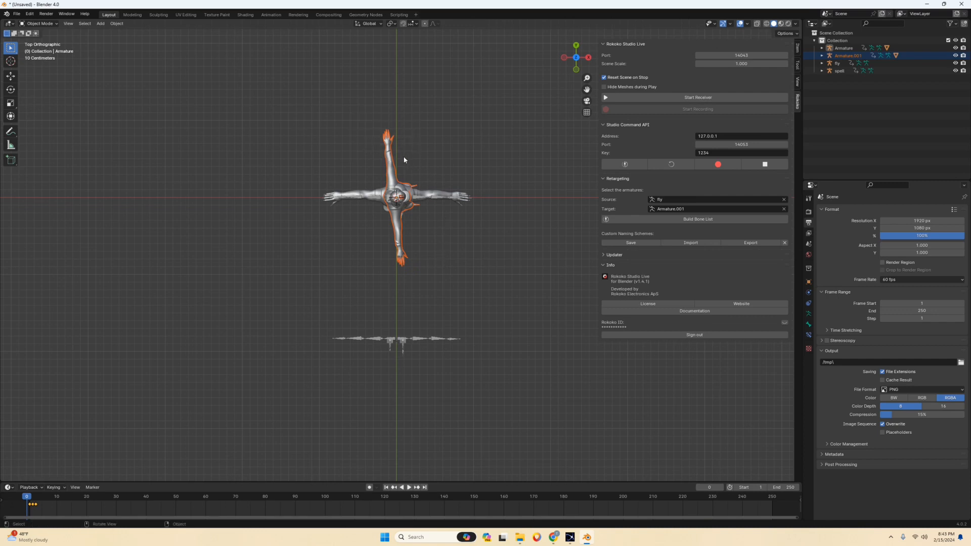
pyautogui.press('r')
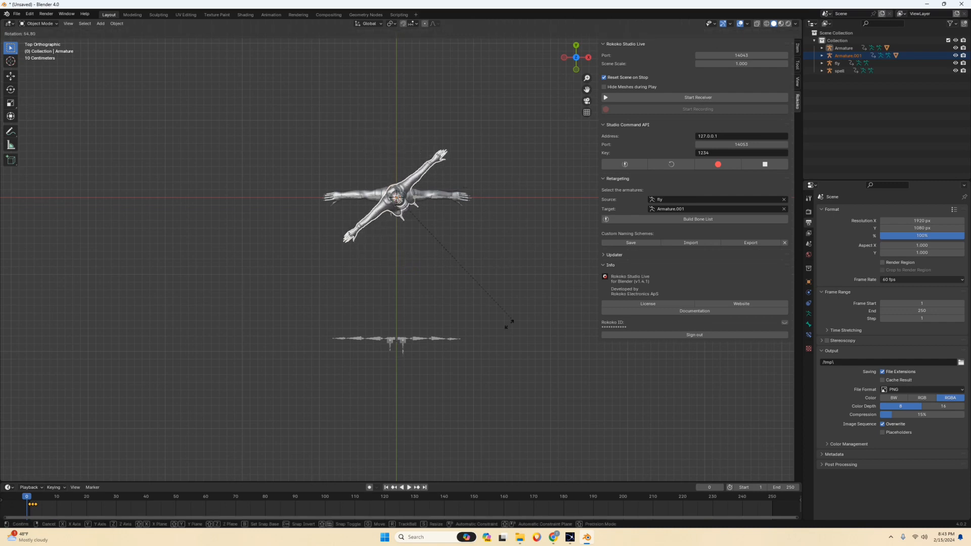
pyautogui.click(396, 380)
pyautogui.hotkey('ctrl', 'z')
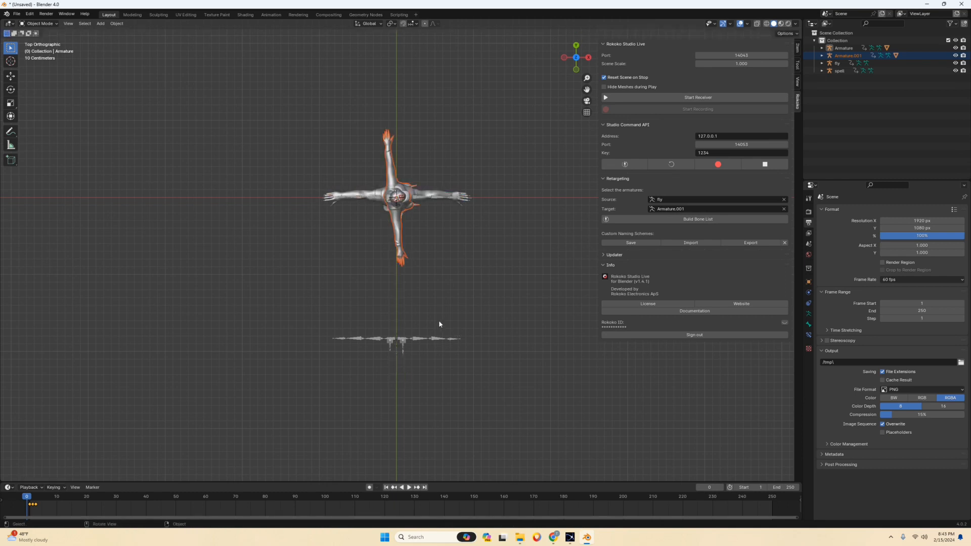
# Build the retargeting bone list for the fly and James armatures.
pyautogui.moveTo(440, 325); pyautogui.dragTo(384, 256, button='middle')
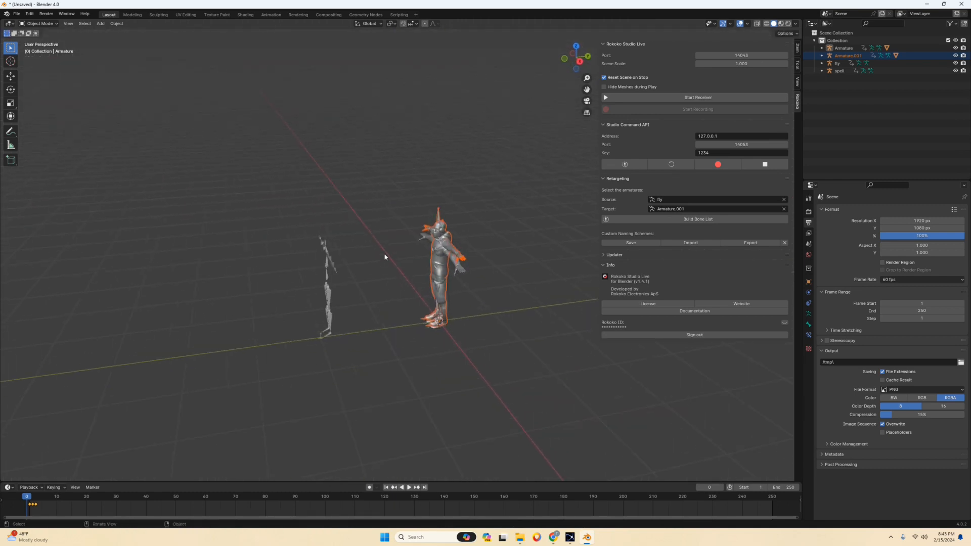
pyautogui.scroll(1, 384, 257)
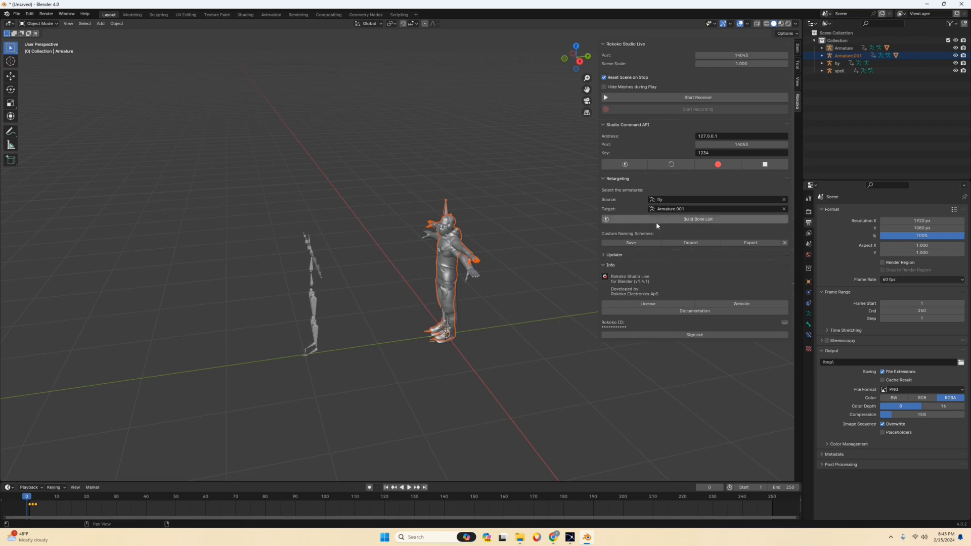
pyautogui.click(665, 220)
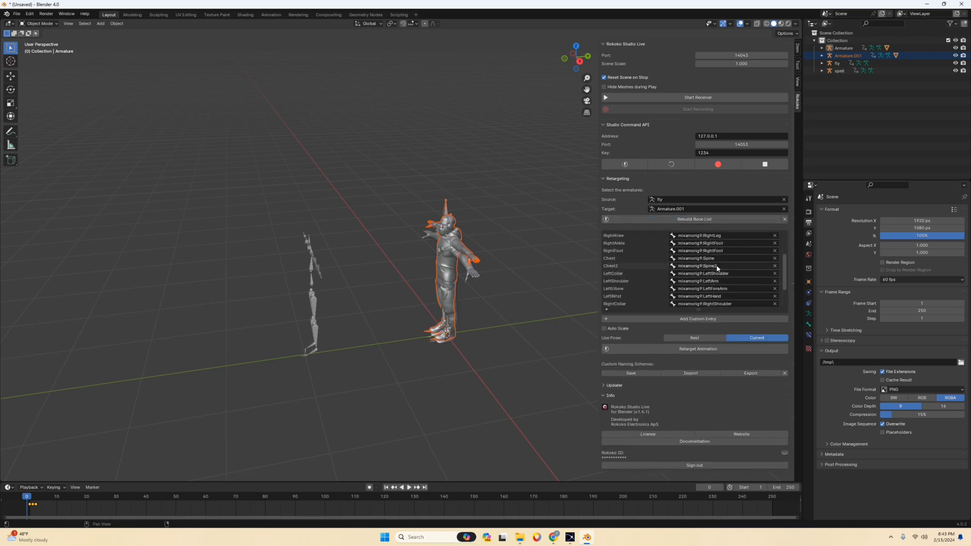
# Check the bone list mapping and try to retarget the fly animation onto Armature.001 using the current pose.
pyautogui.scroll(-5, 716, 269)
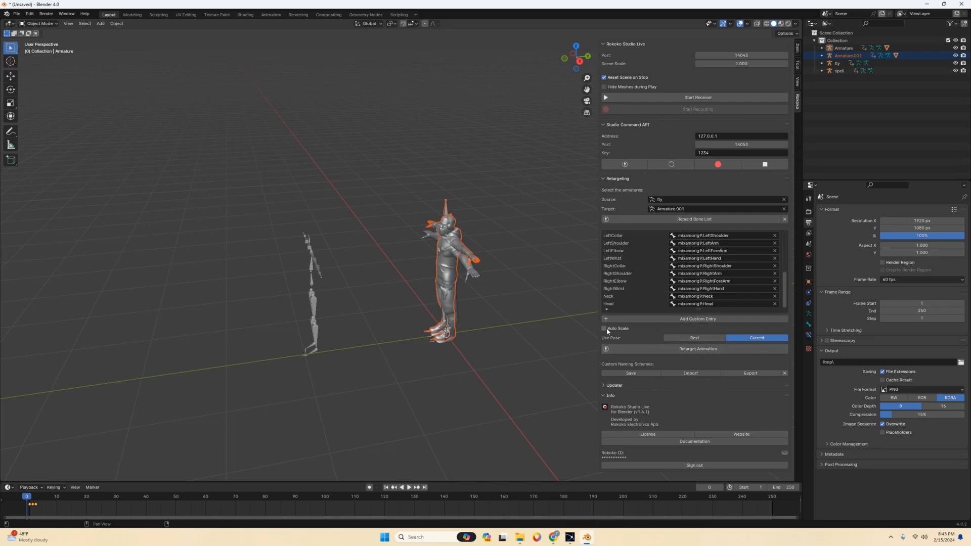
pyautogui.click(709, 350)
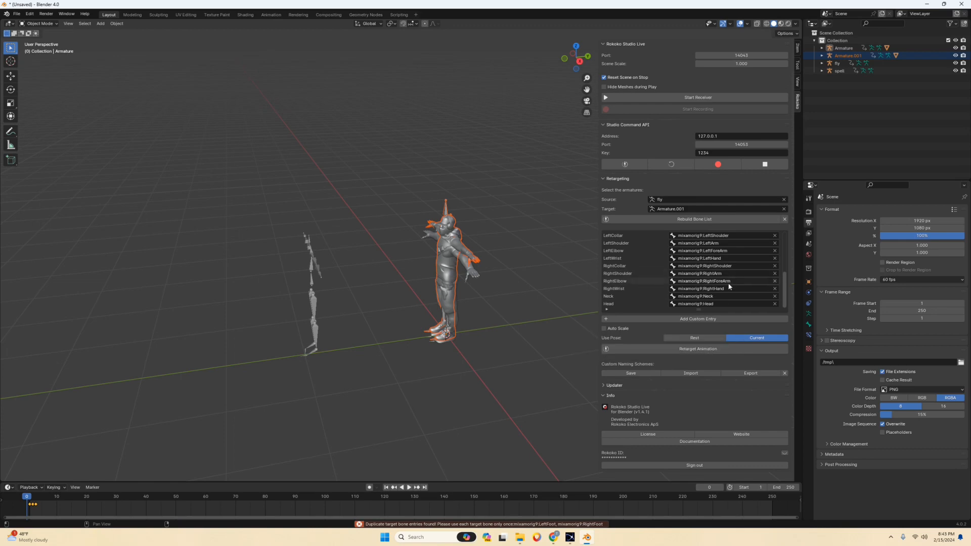
pyautogui.scroll(5, 718, 282)
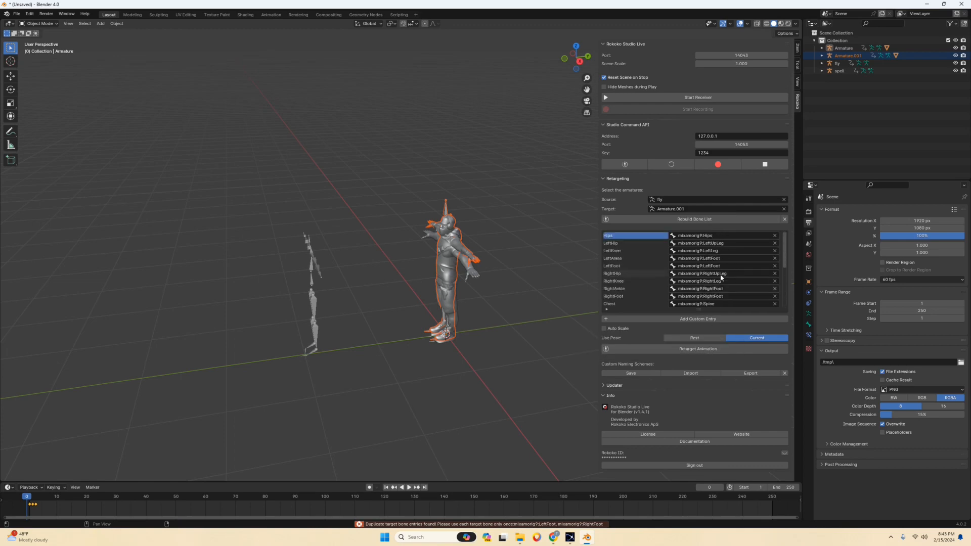
pyautogui.click(695, 350)
# Clear the target bones assigned to LeftFoot and RightFoot in the retargeting bone list.
pyautogui.click(632, 263)
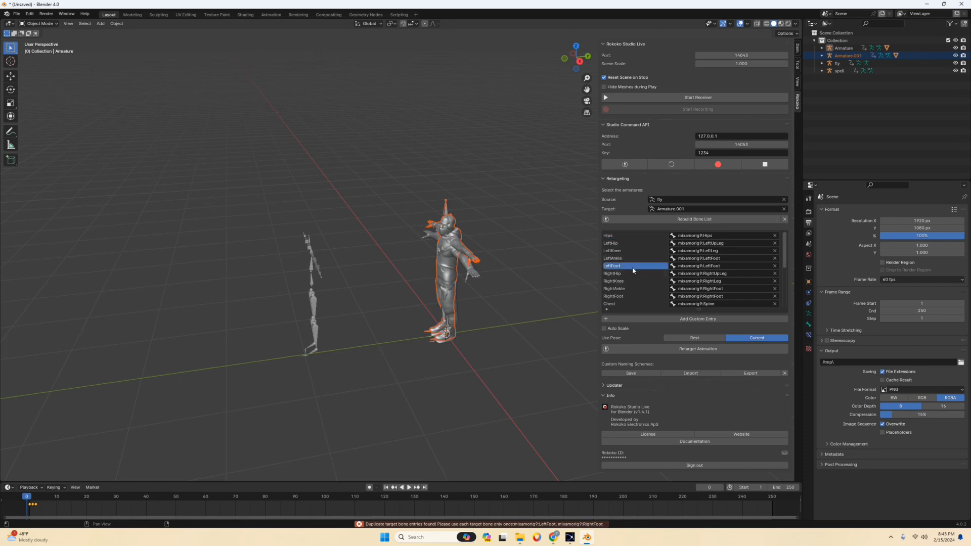
pyautogui.click(774, 266)
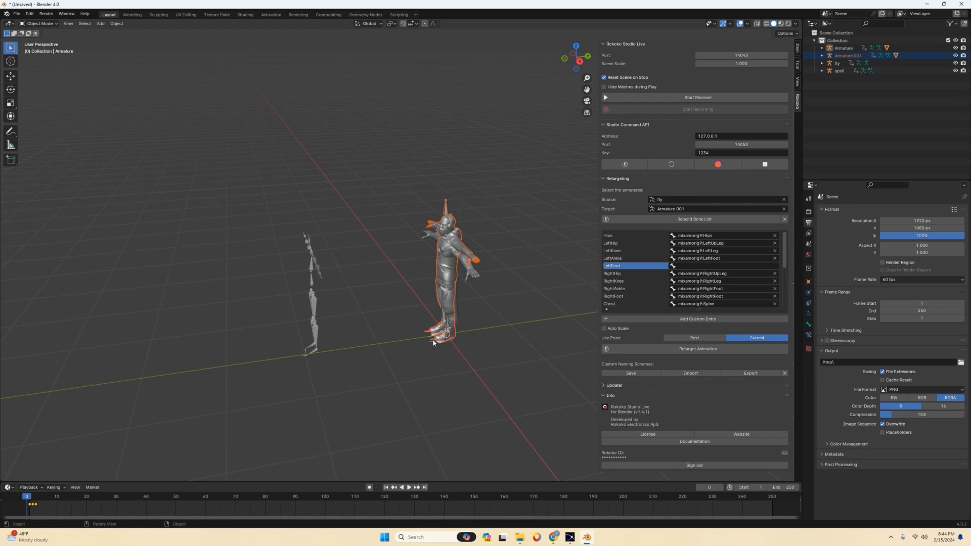
pyautogui.moveTo(368, 352); pyautogui.dragTo(388, 361, button='middle')
pyautogui.scroll(2, 388, 361)
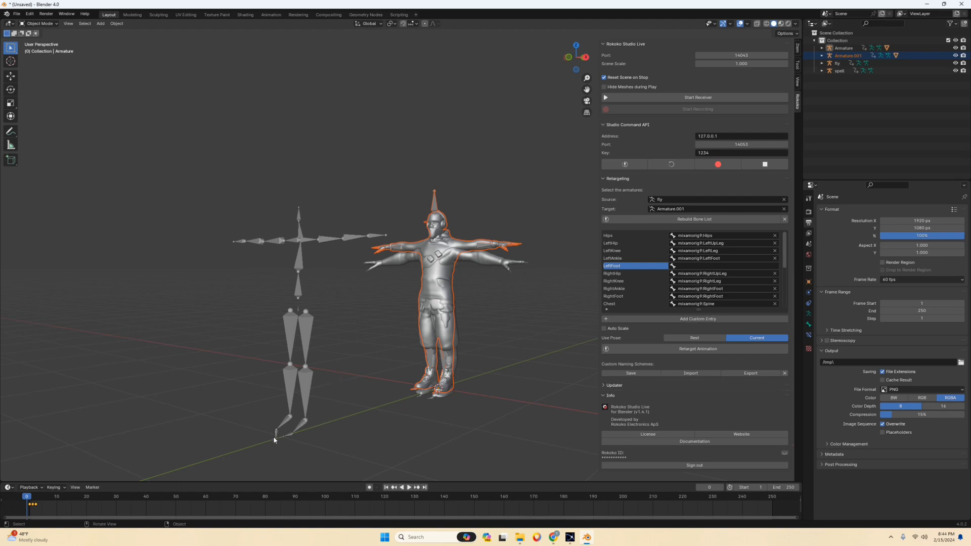
pyautogui.moveTo(369, 414); pyautogui.dragTo(660, 271, button='middle')
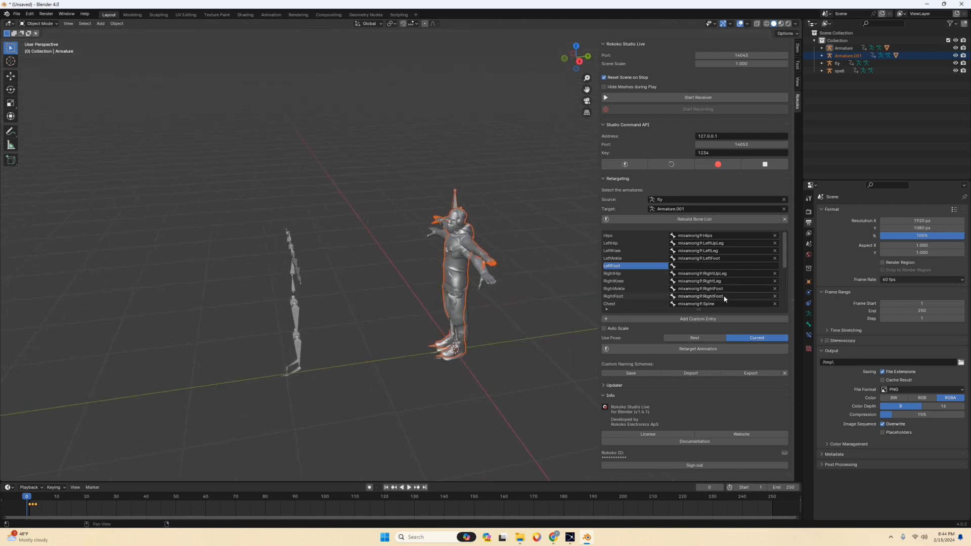
pyautogui.click(774, 297)
# Check the remaining bone mappings and retarget the fly animation onto the James armature.
pyautogui.scroll(-5, 723, 274)
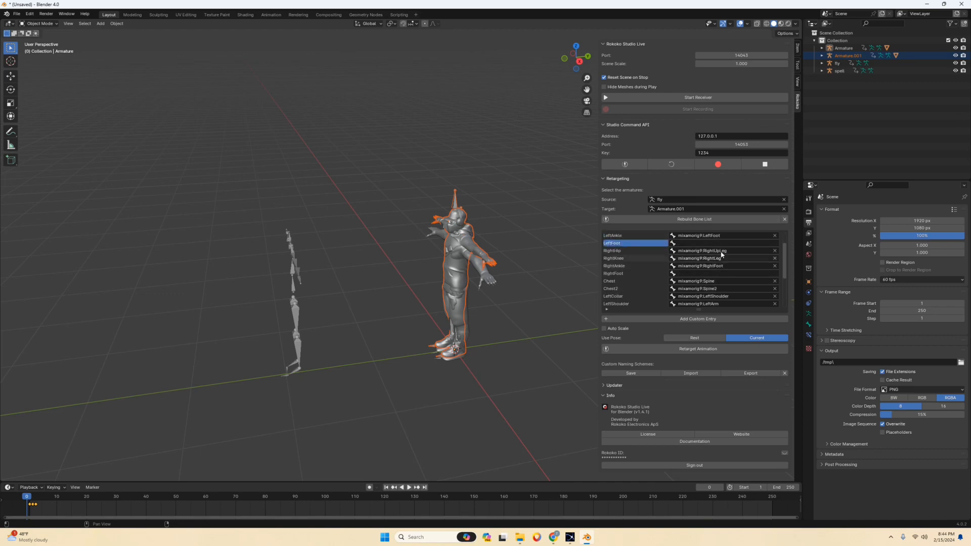
pyautogui.scroll(-6, 718, 273)
pyautogui.scroll(11, 719, 281)
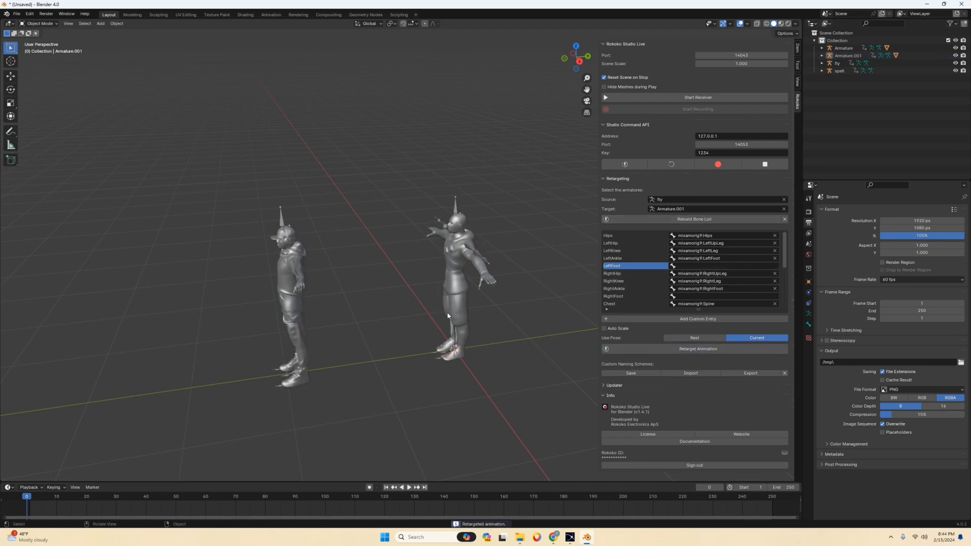
# Hide the fly source skeleton overlapping the James character.
pyautogui.moveTo(385, 279); pyautogui.dragTo(438, 265, button='middle')
pyautogui.scroll(3, 434, 283)
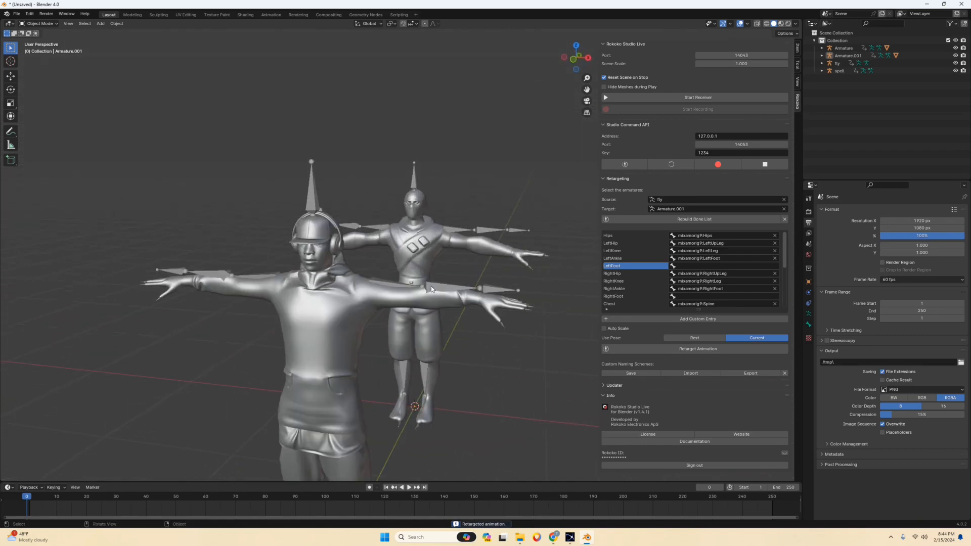
pyautogui.moveTo(496, 290); pyautogui.dragTo(363, 289, button='middle')
pyautogui.click(250, 303)
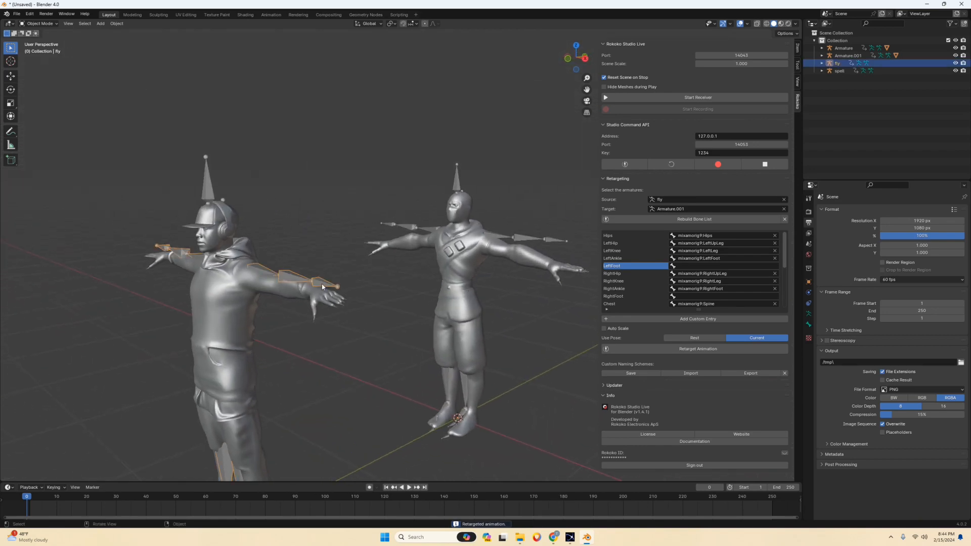
pyautogui.press('h')
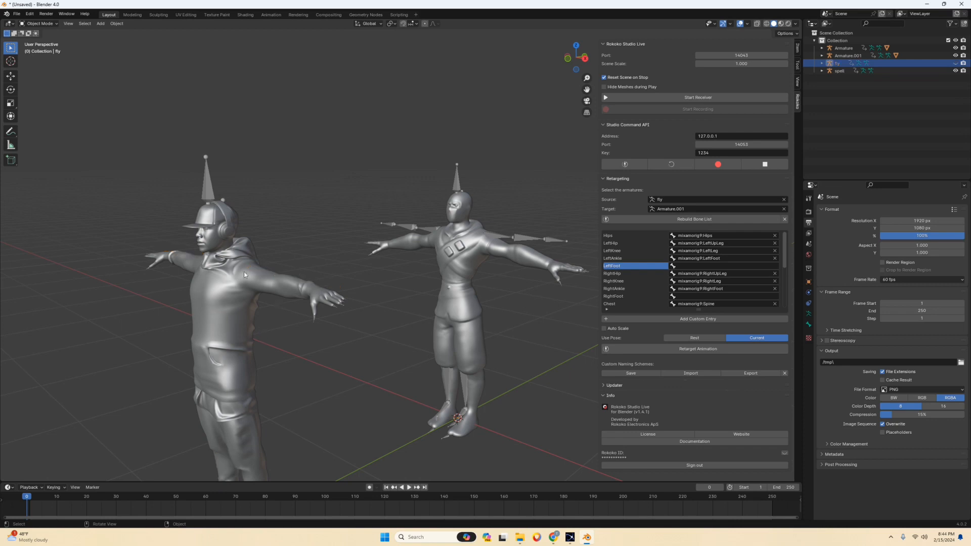
# Try moving the James armature freely in the viewport, and undo the move.
pyautogui.click(210, 187)
pyautogui.press('g')
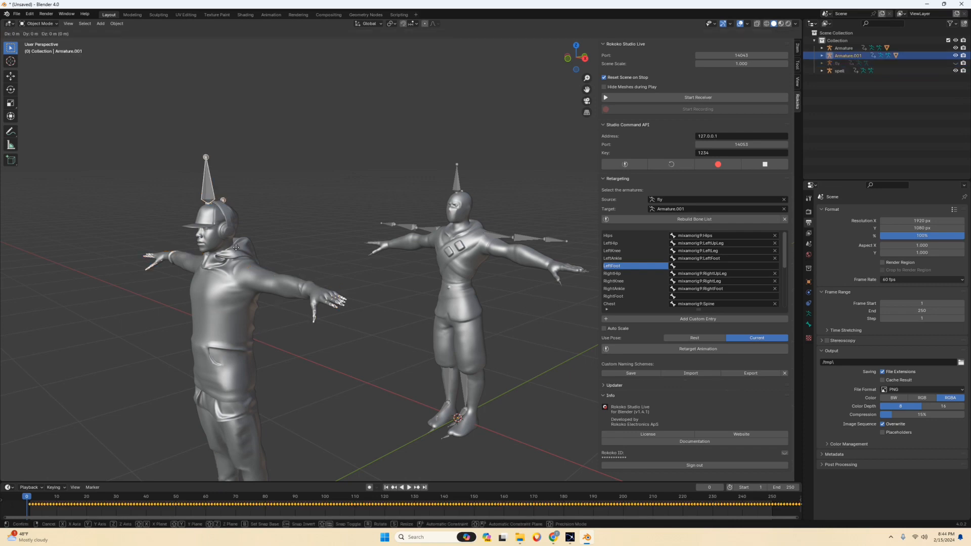
pyautogui.click(263, 232)
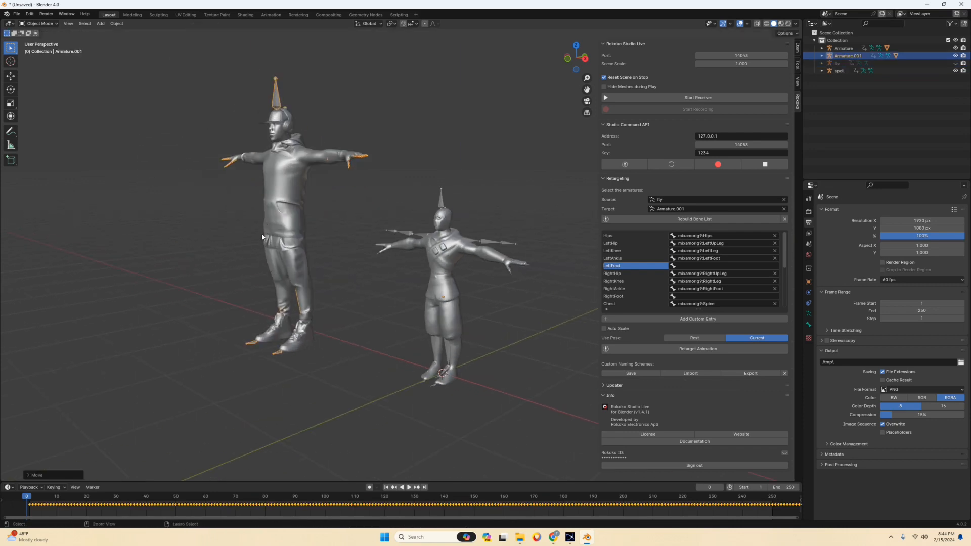
# Hide the Ninja armature, the spell skeleton and the James armature in the viewport.
pyautogui.moveTo(262, 232); pyautogui.dragTo(432, 244, button='middle')
pyautogui.click(465, 198)
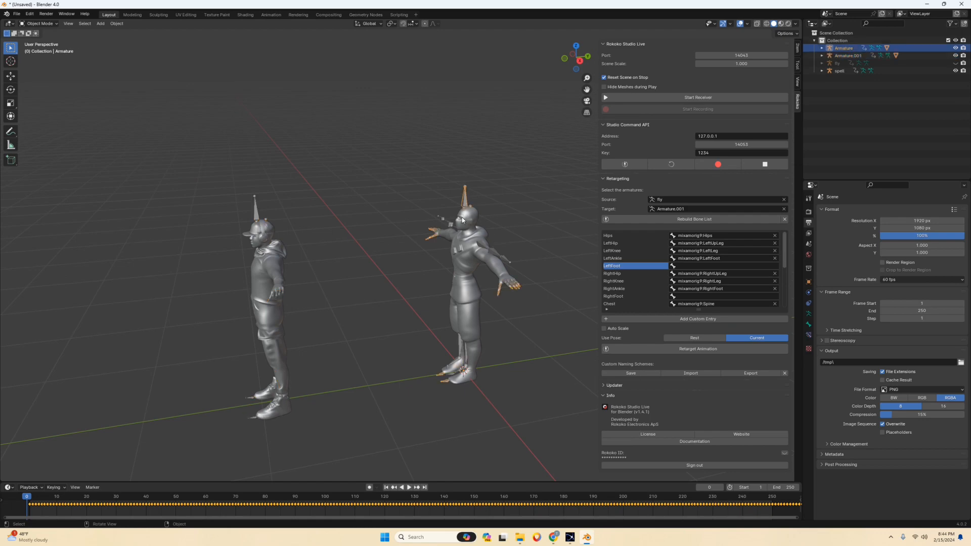
pyautogui.click(493, 246)
pyautogui.press('h')
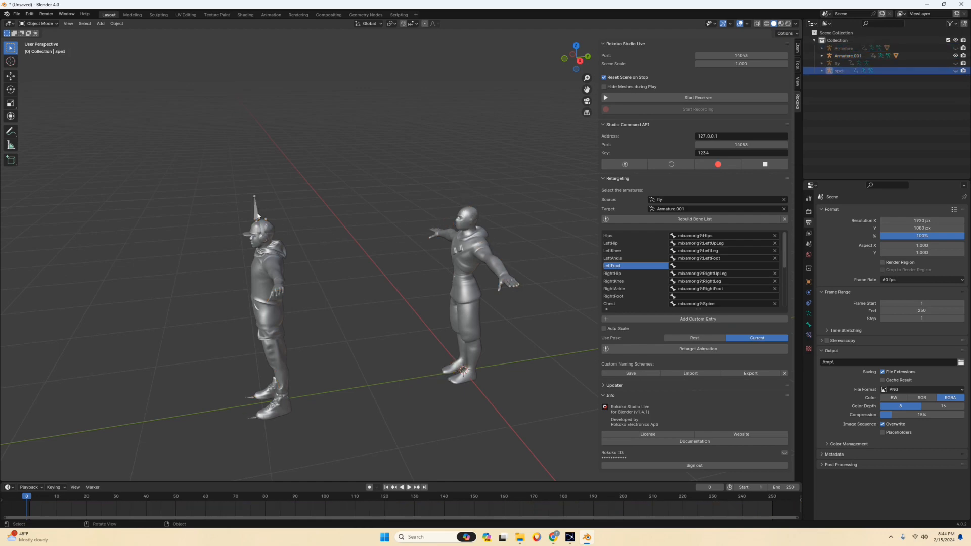
pyautogui.click(256, 211)
pyautogui.press('h')
# Play the animation to review the retargeted motions of both characters together.
pyautogui.moveTo(359, 222); pyautogui.dragTo(359, 278, button='middle')
pyautogui.scroll(-3, 337, 214)
pyautogui.press('space')
pyautogui.press('space')
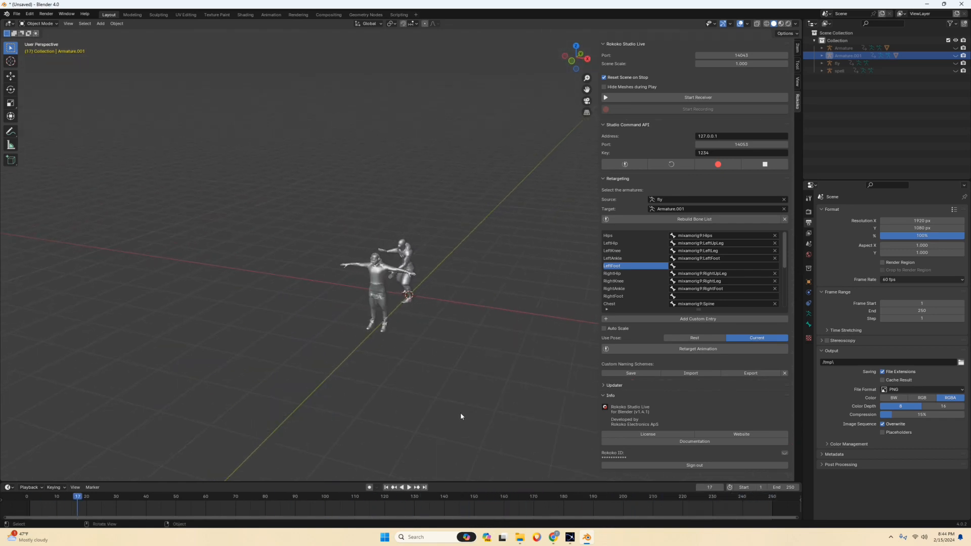
pyautogui.press('space')
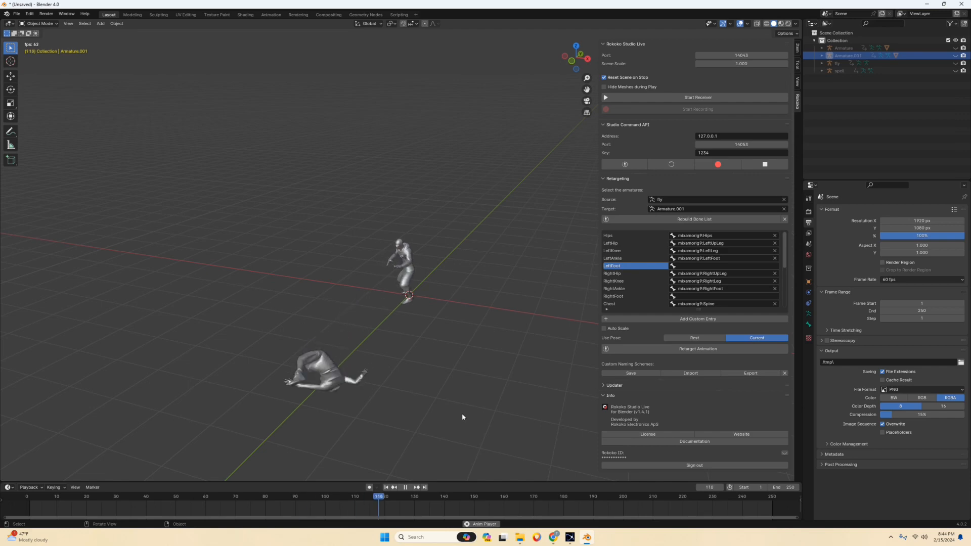
pyautogui.press('space')
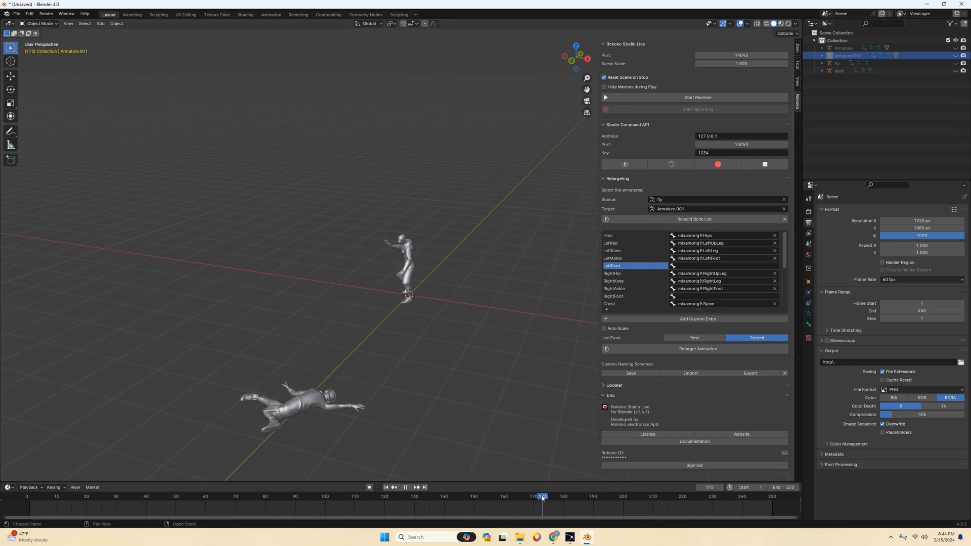
# Scrub back to the middle of James's knocked-back fall and replay it from a close view.
pyautogui.moveTo(543, 498); pyautogui.dragTo(360, 491)
pyautogui.moveTo(357, 464); pyautogui.dragTo(463, 419, button='middle')
pyautogui.press('space')
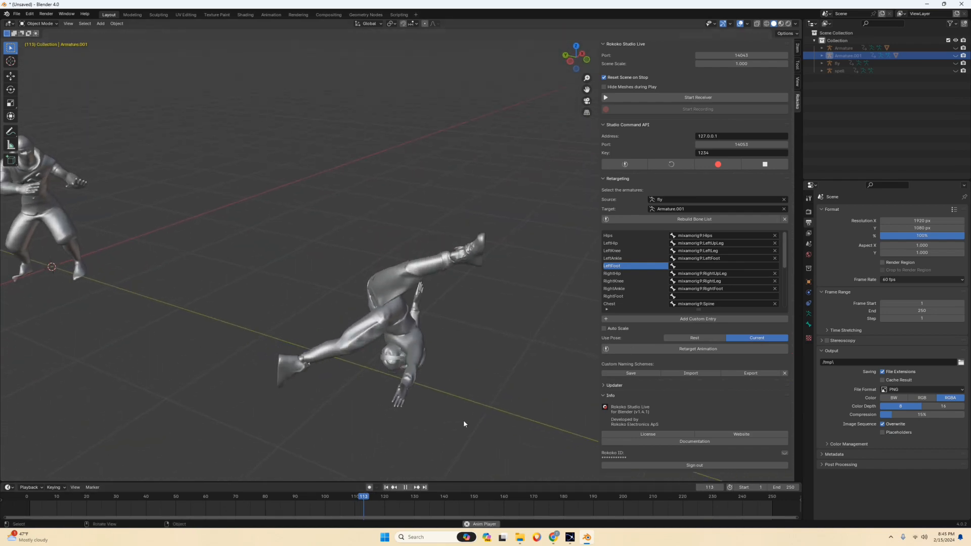
pyautogui.press('space')
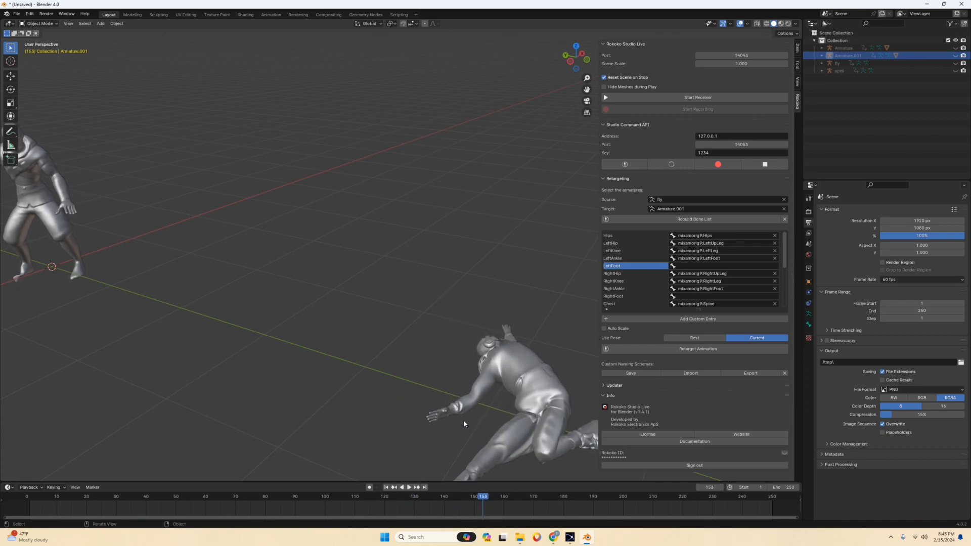
# Return to frame 0 and replay the whole spell-and-knockback animation with both characters in view.
pyautogui.press('Left')
pyautogui.press('Left')
pyautogui.moveTo(478, 496); pyautogui.dragTo(23, 484)
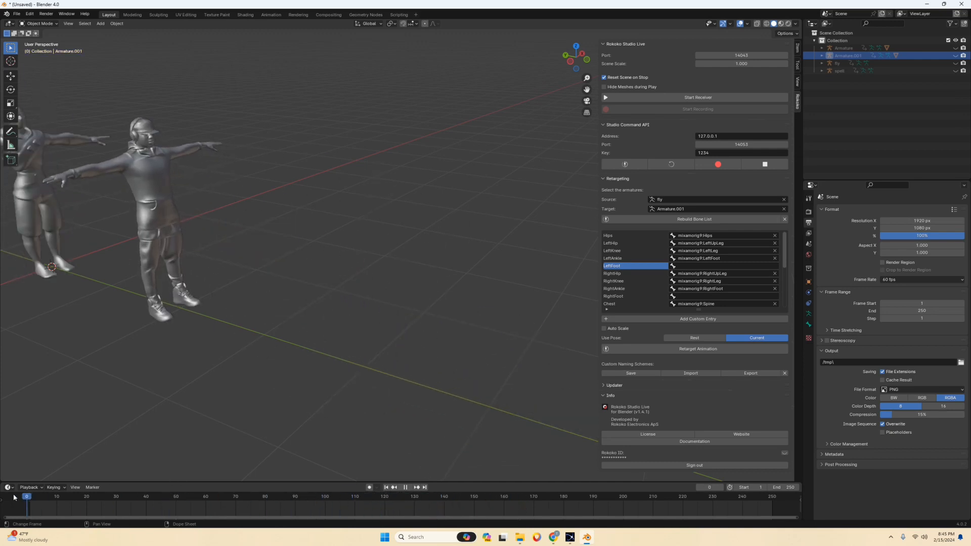
pyautogui.scroll(-3, 272, 221)
pyautogui.moveTo(361, 197); pyautogui.dragTo(318, 248, button='middle')
pyautogui.press('Right')
pyautogui.press('Right')
pyautogui.press('space')
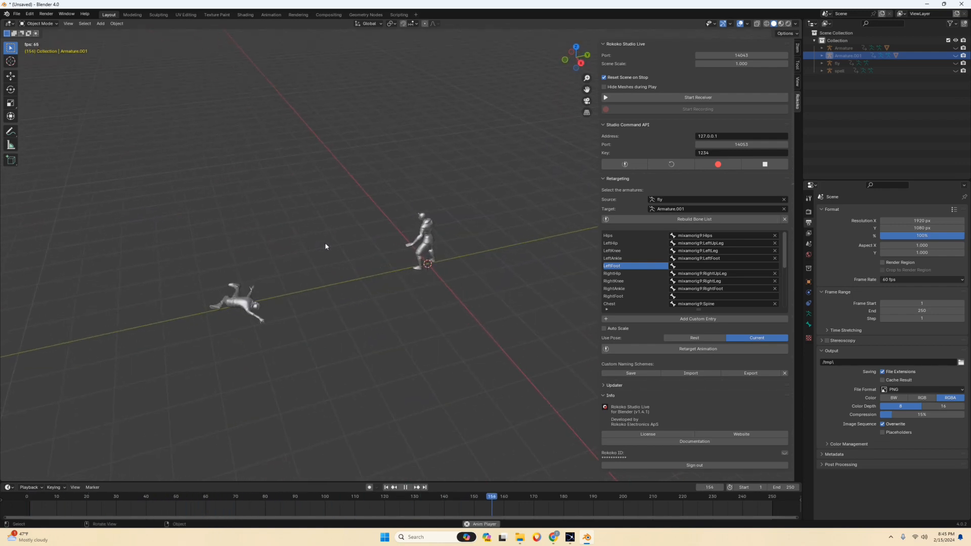